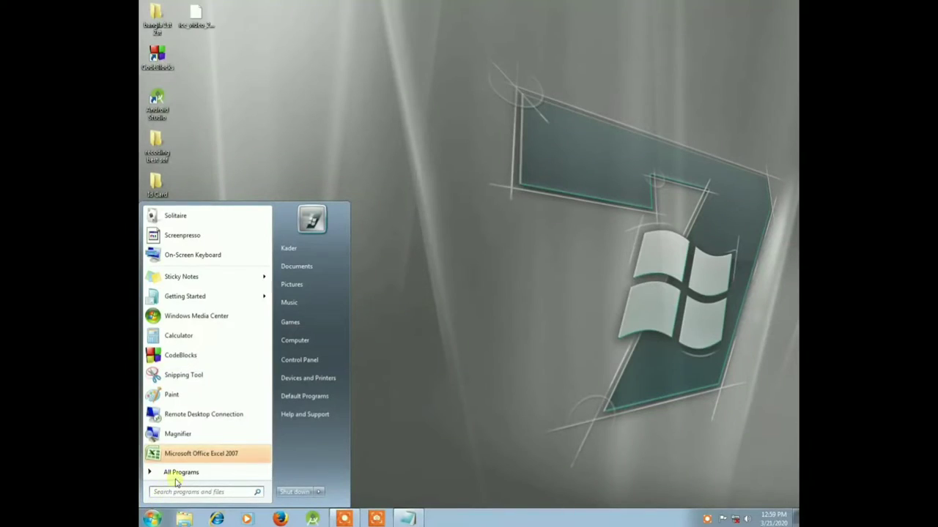
Launch Word 2013 from Start > All Programs > Microsoft Office 2013.
left_click(176, 473)
left_click(181, 400)
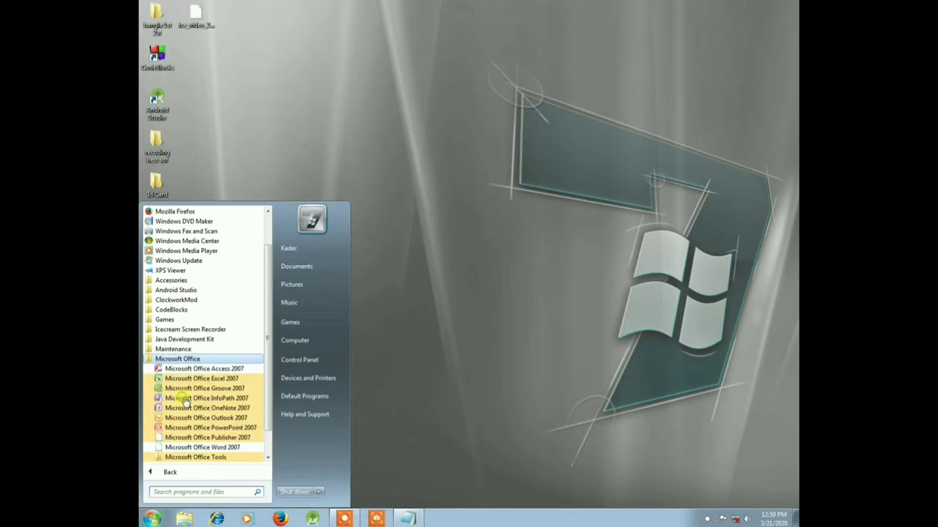
scroll(216, 425, "down", 1)
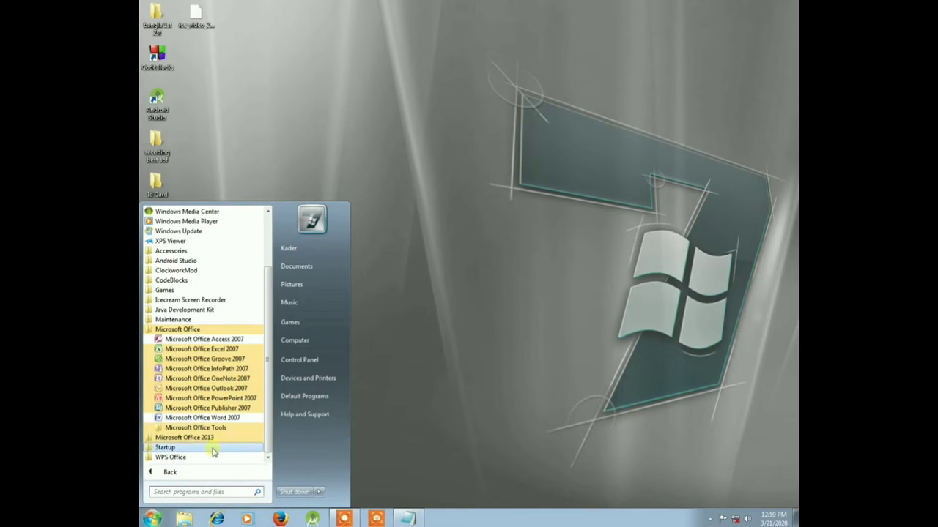
left_click(216, 438)
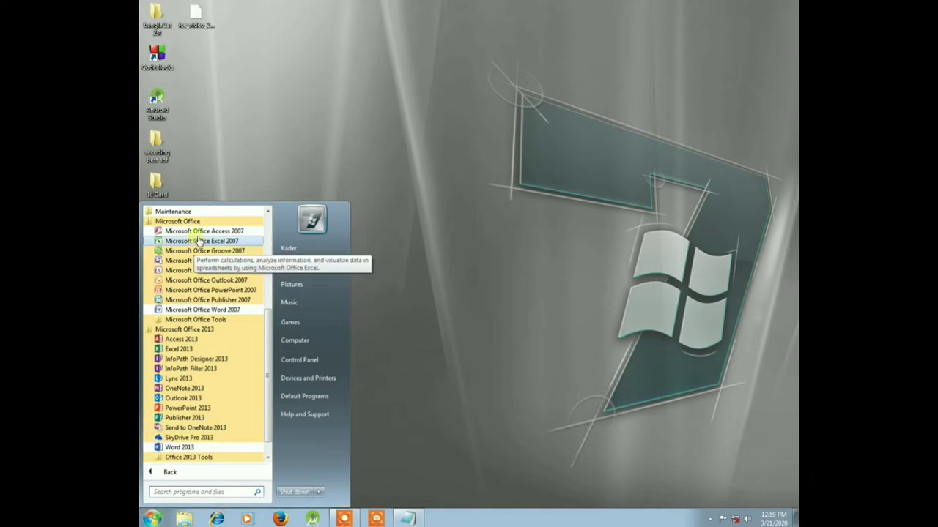
left_click(180, 448)
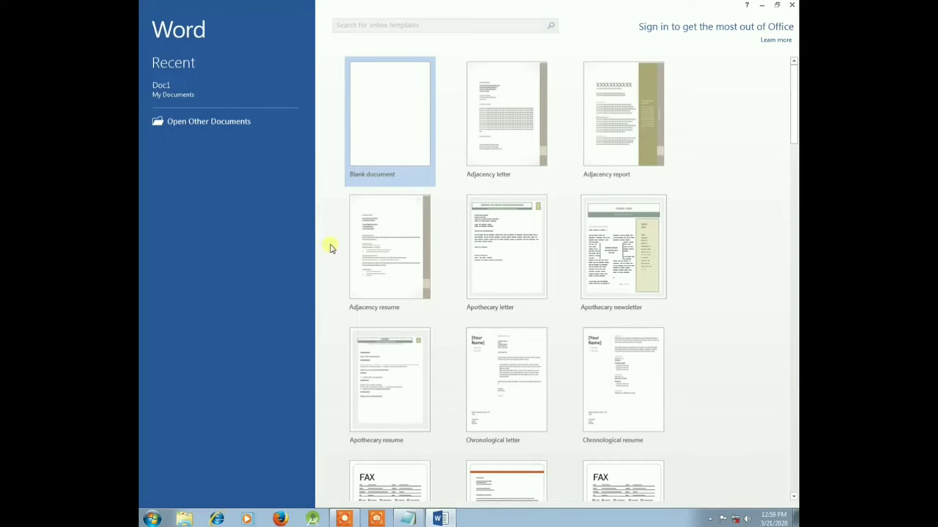
Create a blank document, look over the ribbon tabs, and return to Insert.
left_click(375, 176)
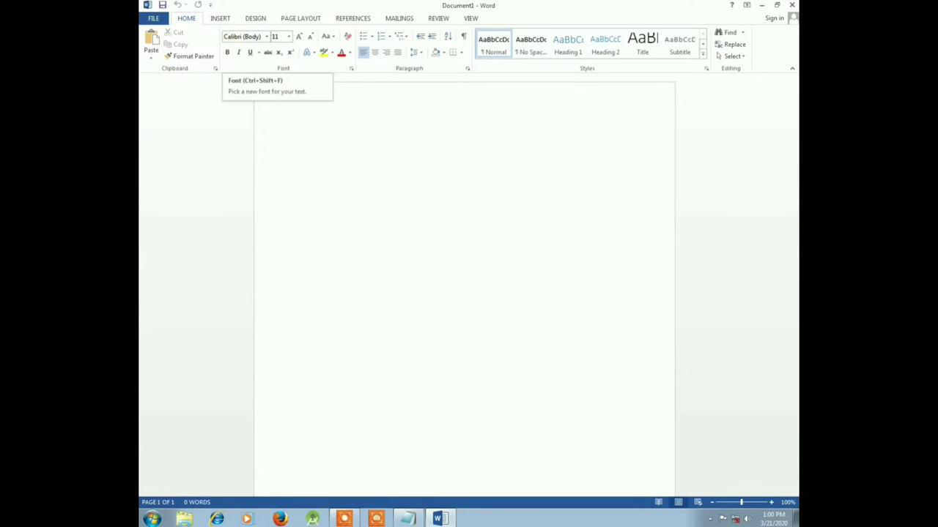
left_click(217, 19)
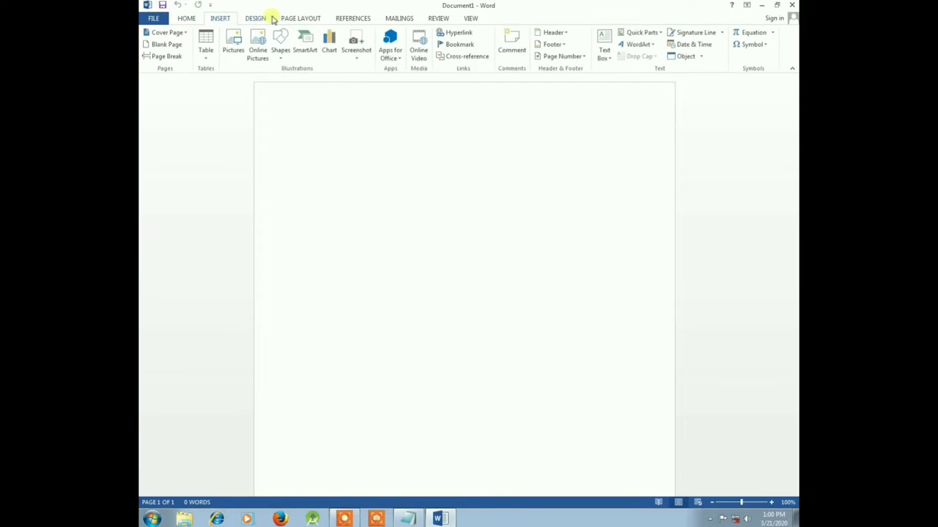
left_click(263, 19)
left_click(301, 18)
left_click(352, 19)
left_click(399, 19)
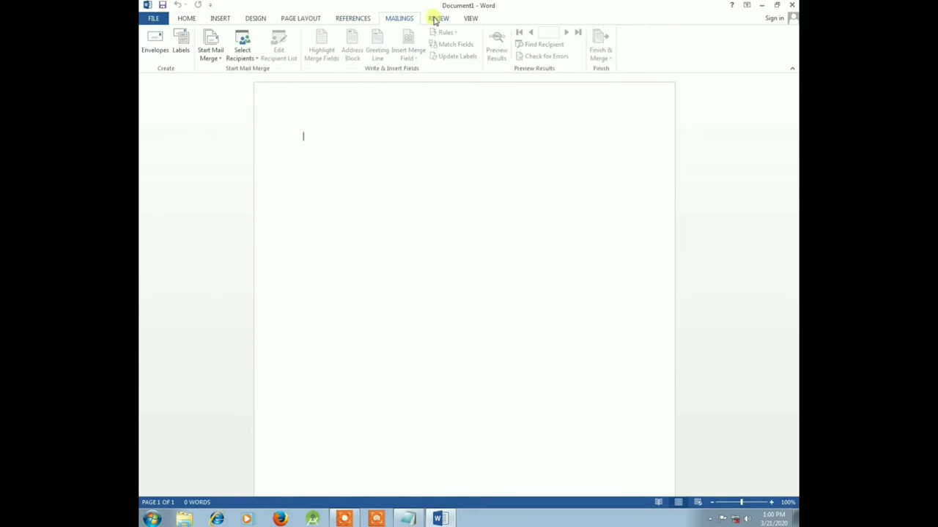
left_click(256, 18)
left_click(218, 18)
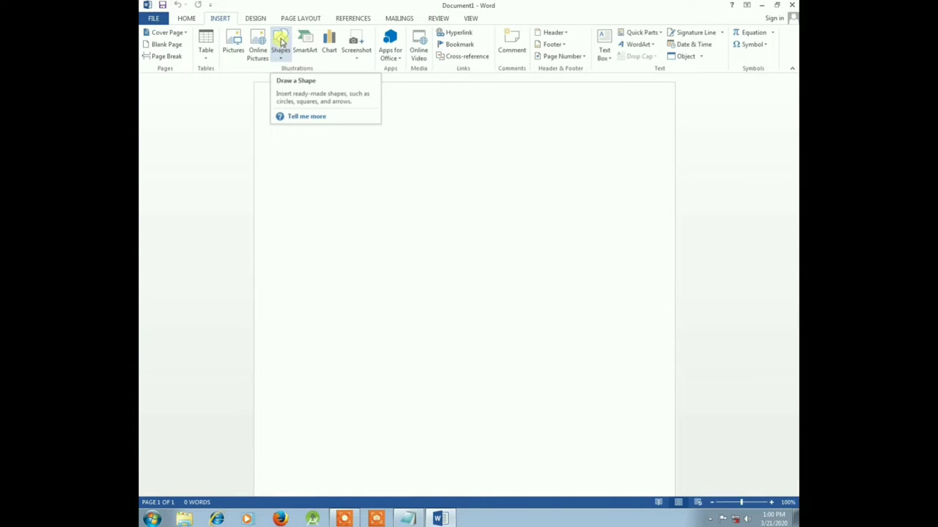
Draw a rectangle and size it to 5.01" tall by 3.67" wide.
left_click(281, 44)
left_click(307, 79)
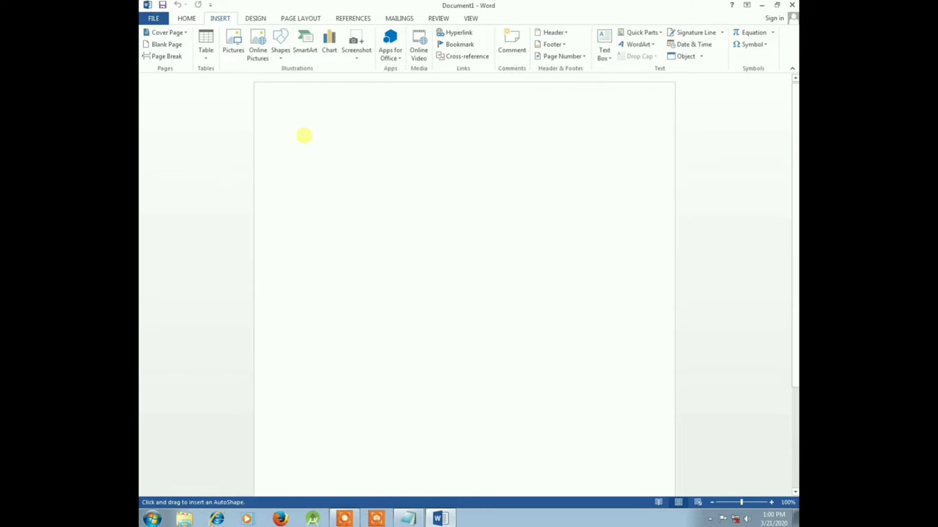
left_click_drag(304, 135, 485, 380)
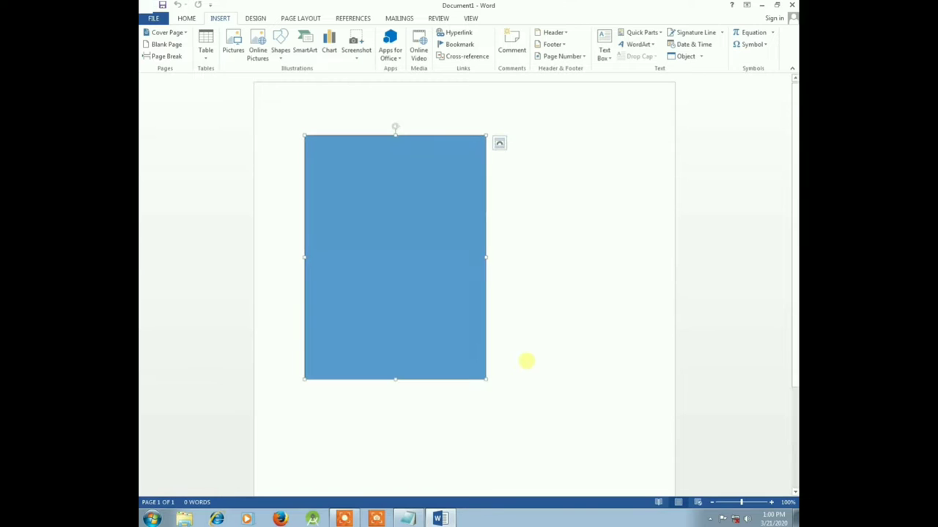
left_click(746, 36)
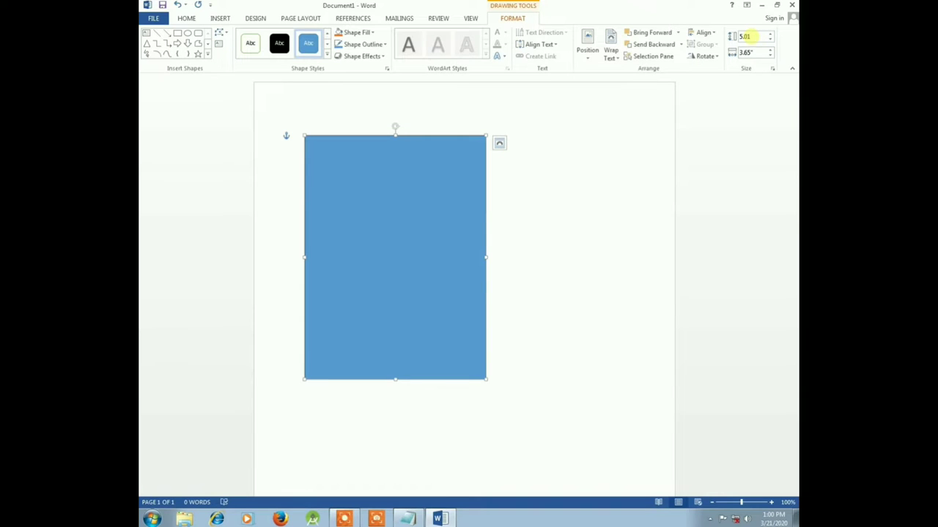
left_click(747, 52)
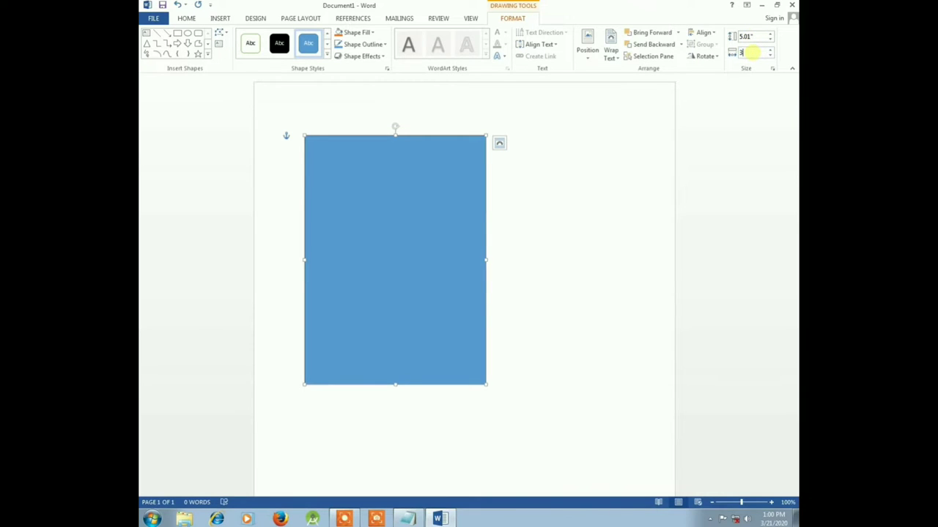
type(".67")
key("Return")
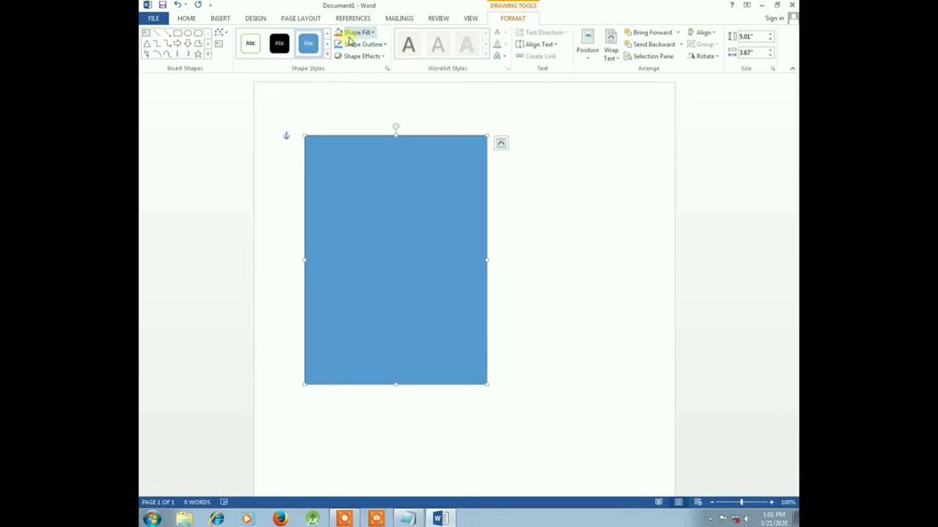
Set the rectangle's Shape Fill to No Fill, leaving only its outline.
left_click(352, 45)
left_click(352, 34)
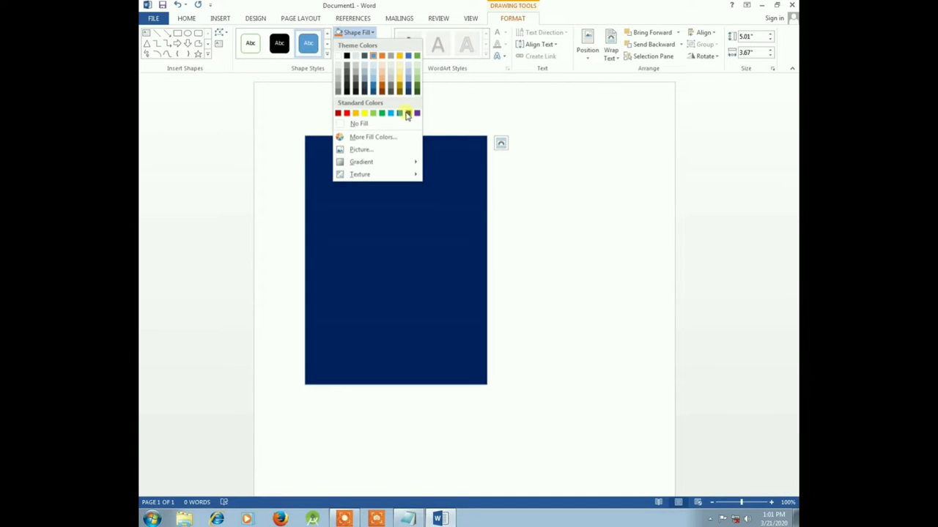
left_click(358, 123)
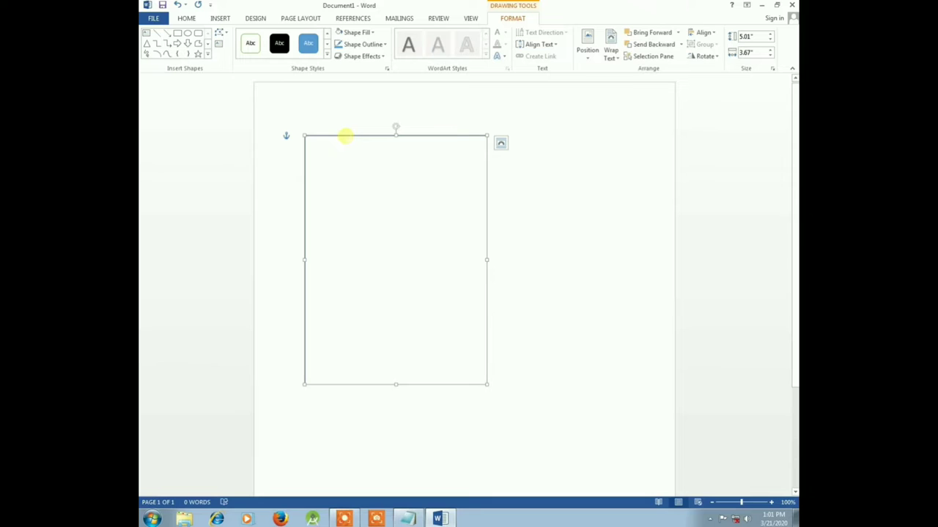
left_click(187, 18)
left_click(220, 18)
left_click(279, 44)
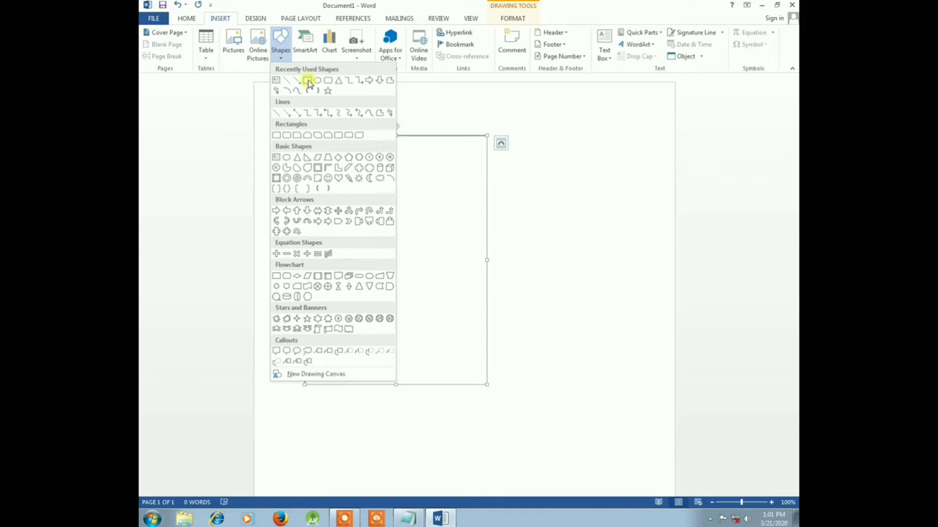
Draw a second rectangle across the card's top and fill it dark navy blue.
left_click(307, 81)
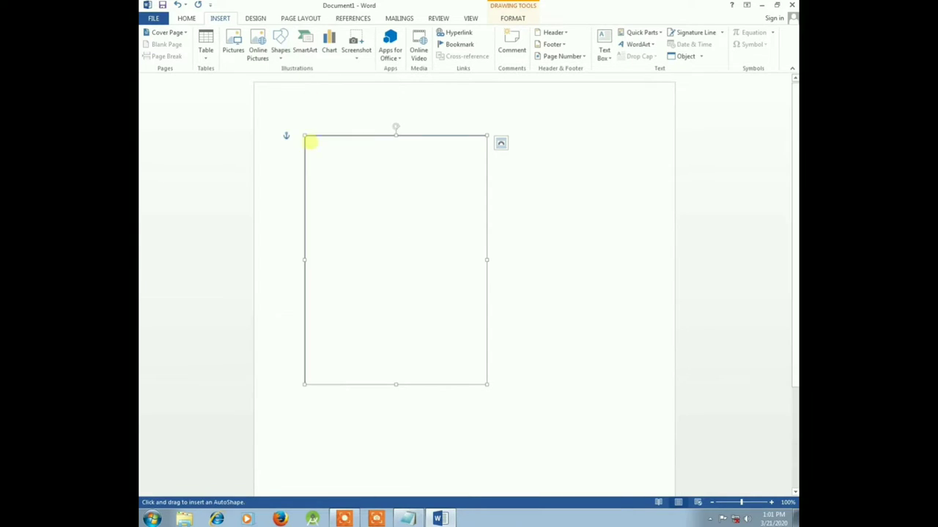
left_click_drag(305, 137, 448, 242)
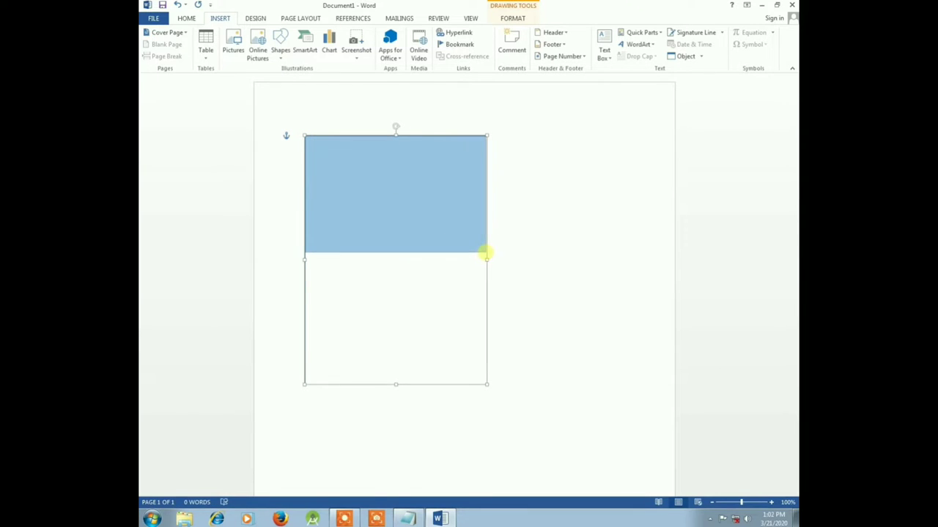
left_click_drag(448, 242, 489, 225)
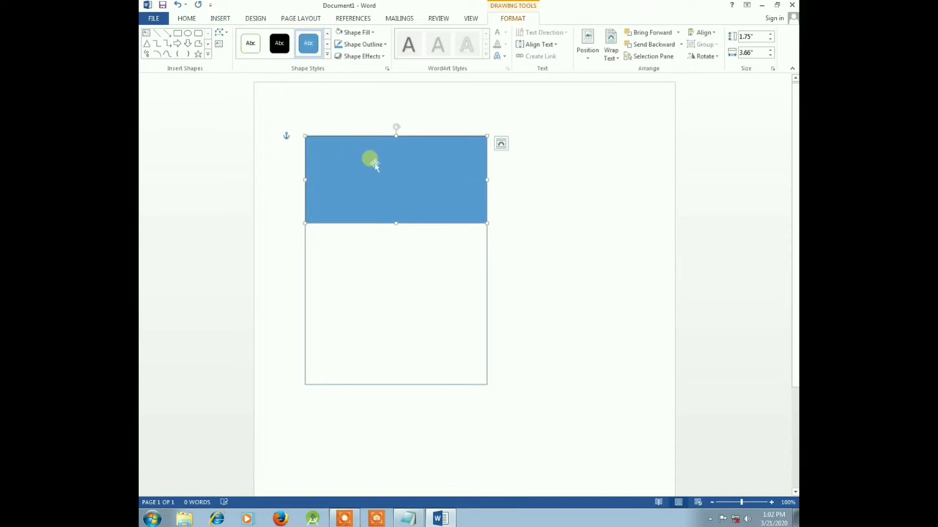
left_click(349, 33)
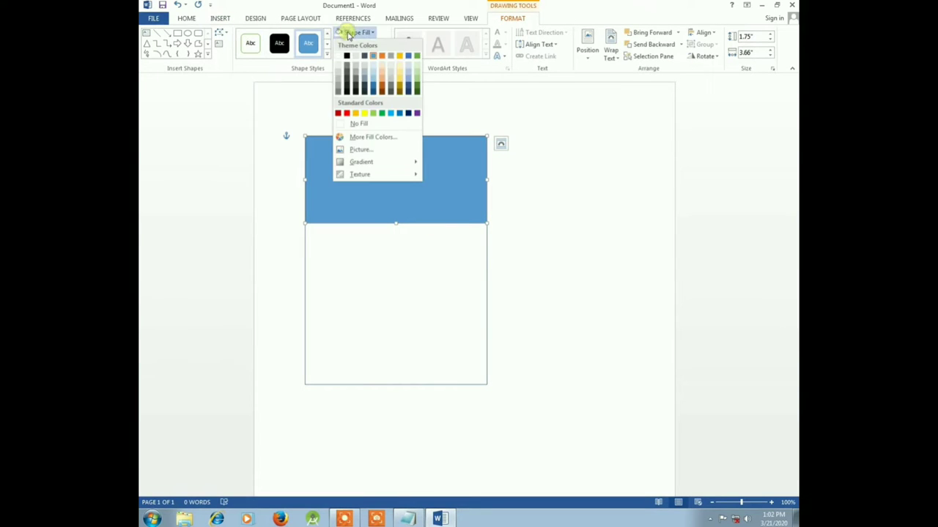
left_click(409, 114)
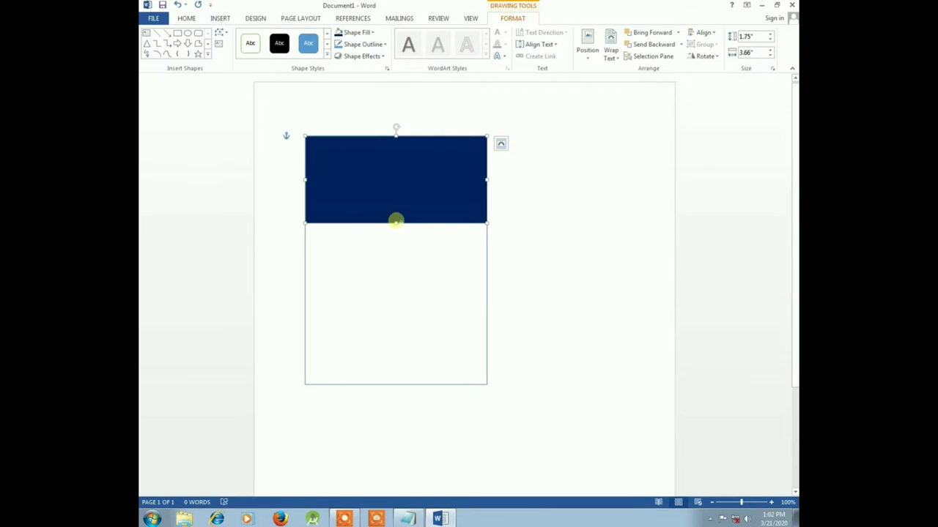
Stretch the navy band to 2.15" tall and select it for shape editing.
left_click_drag(395, 223, 396, 243)
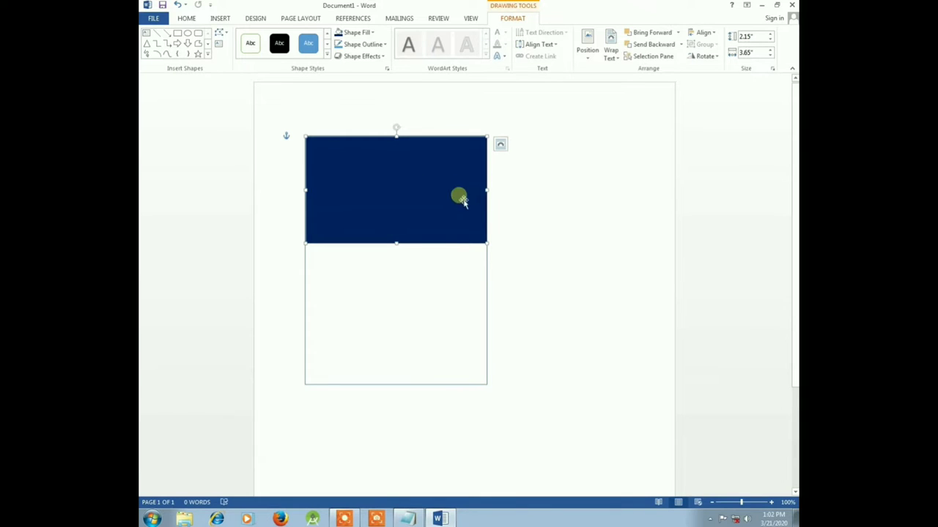
left_click_drag(486, 190, 486, 190)
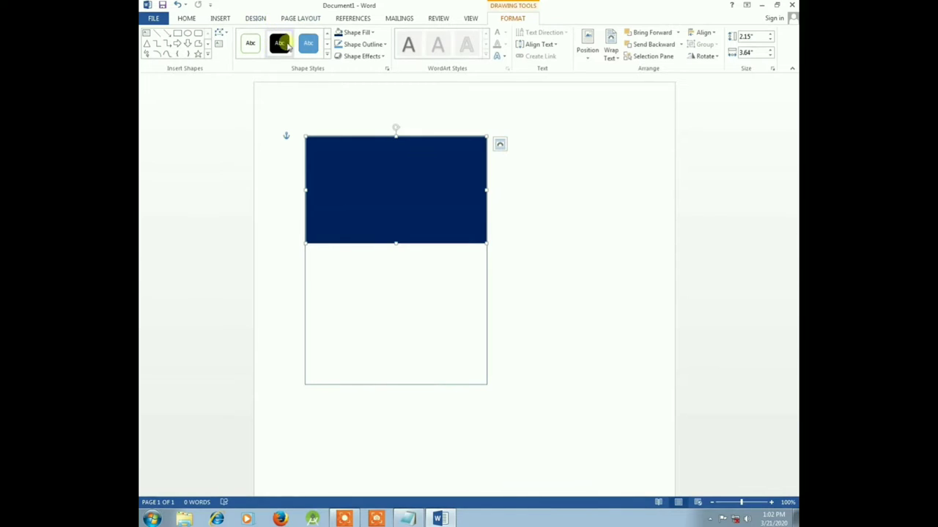
left_click(253, 18)
left_click(222, 18)
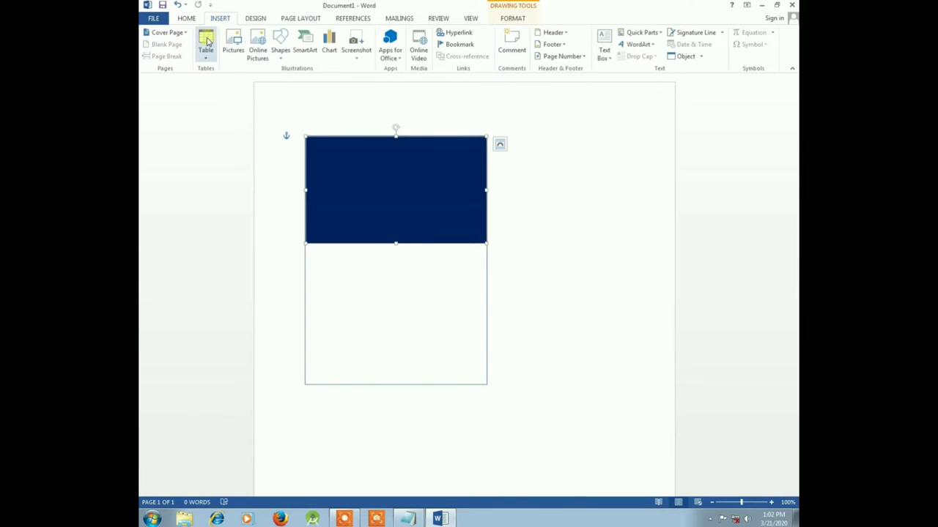
left_click(186, 20)
left_click(227, 20)
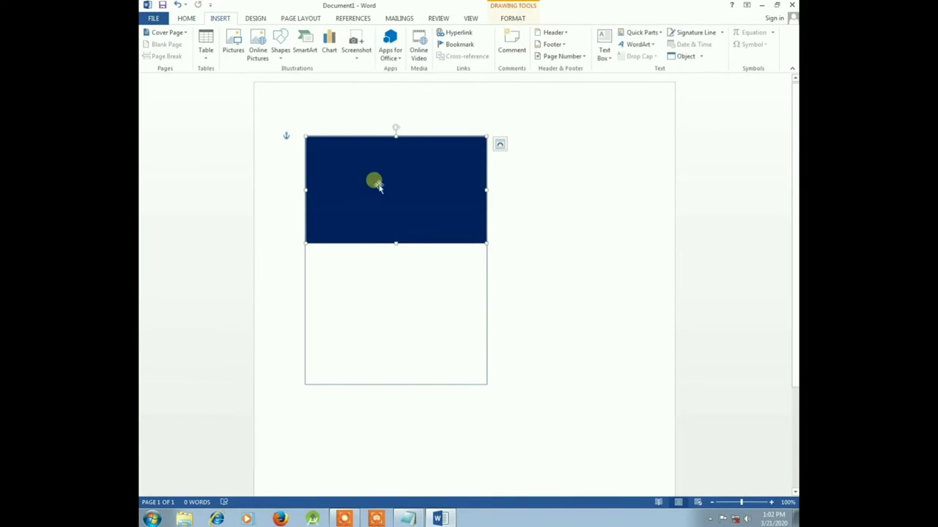
double_click(374, 183)
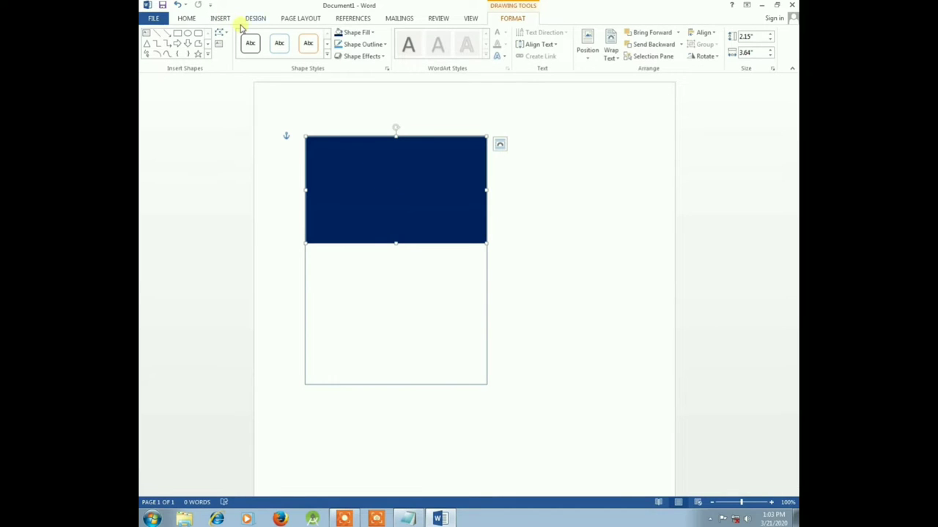
Use Edit Points to raise the band's bottom-left corner, slanting its bottom edge.
left_click(218, 32)
left_click(247, 58)
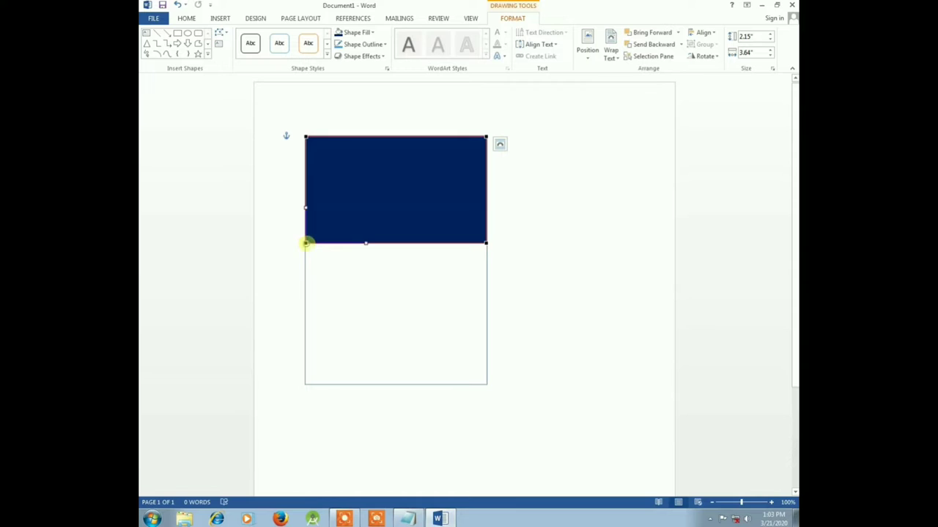
left_click_drag(306, 243, 311, 207)
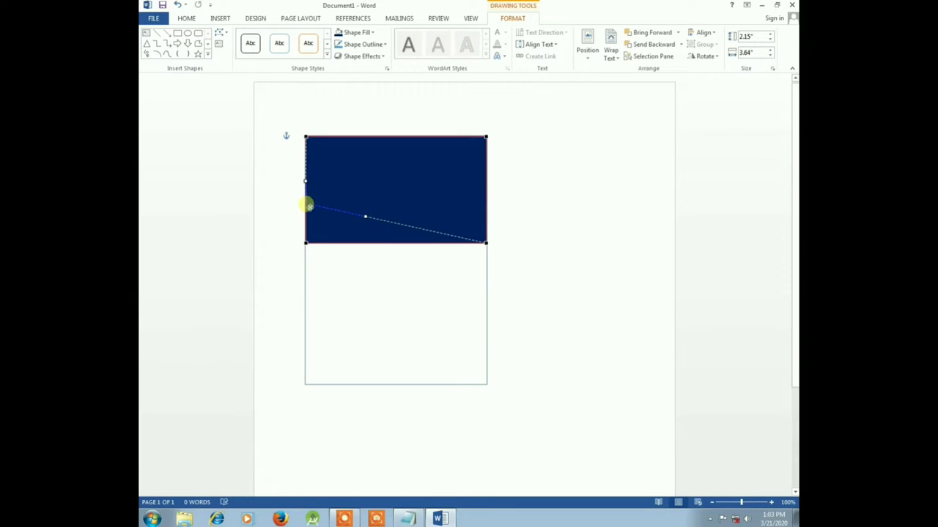
left_click_drag(309, 206, 306, 205)
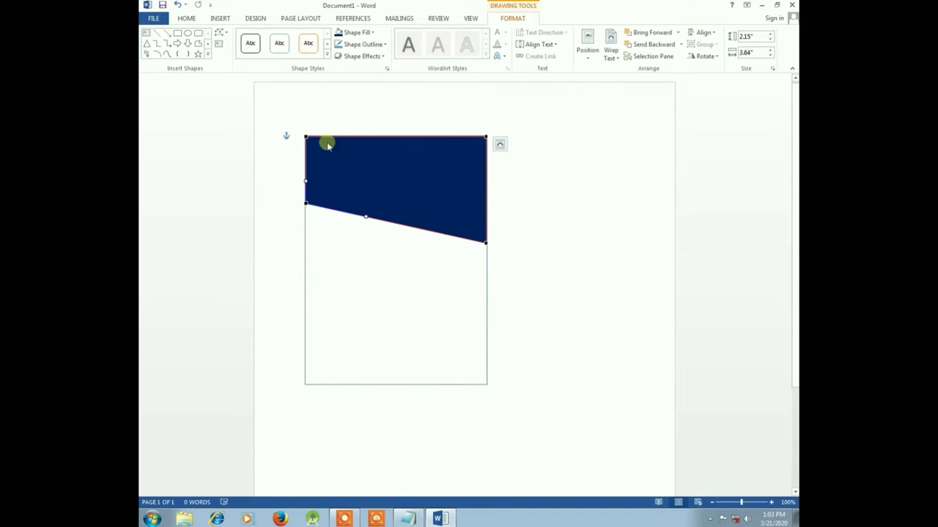
left_click_drag(306, 139, 310, 176)
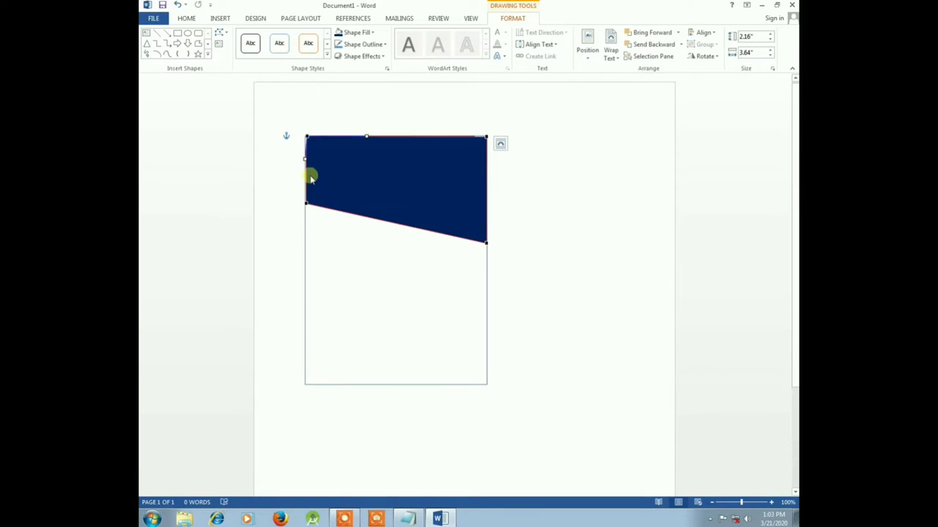
left_click(310, 209)
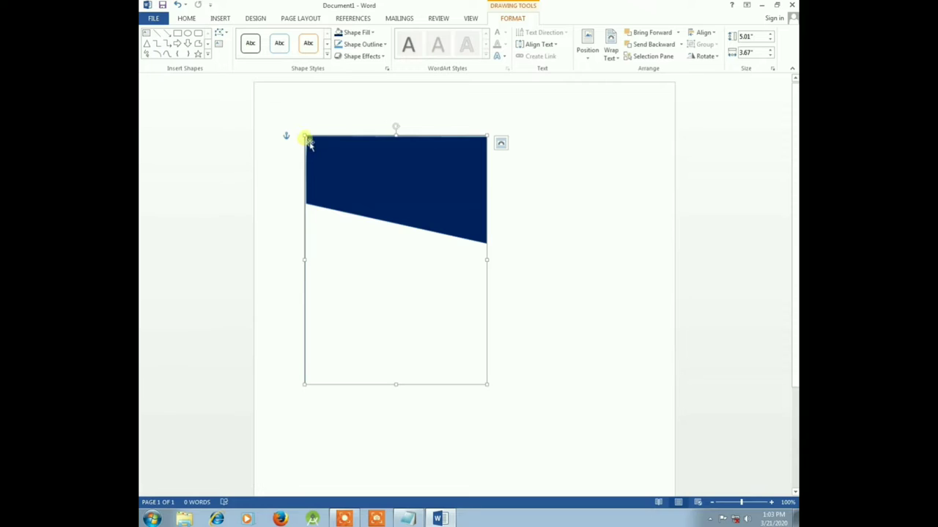
Edit the points again to align the header's top-left corner with the card's corner.
left_click(219, 33)
left_click(230, 60)
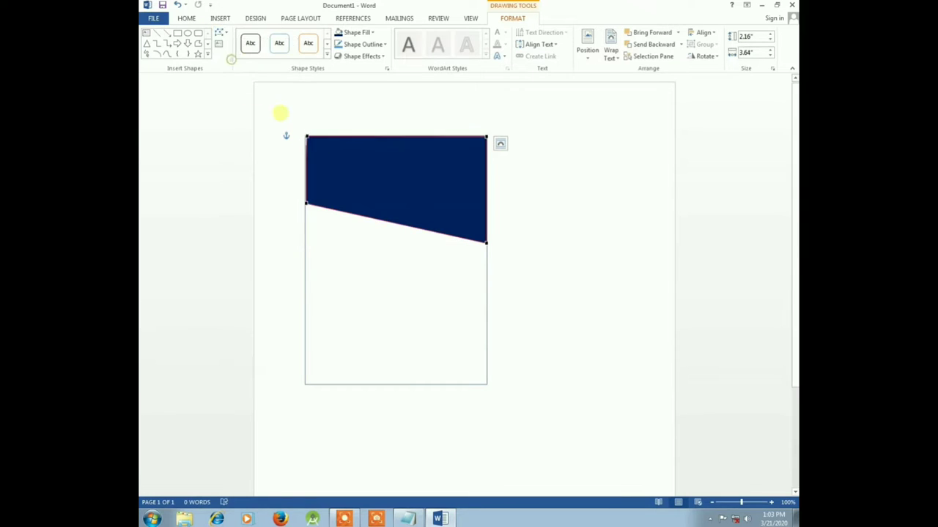
left_click_drag(307, 139, 306, 135)
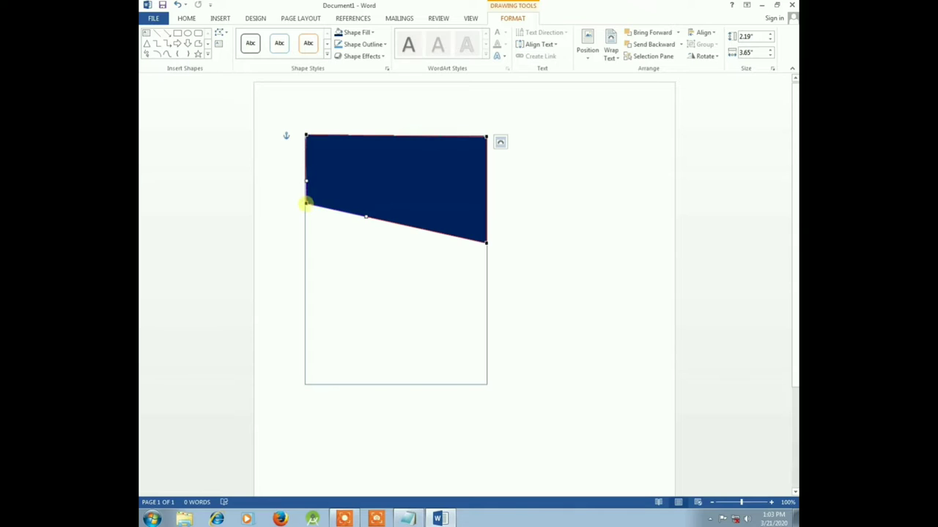
left_click_drag(306, 204, 305, 204)
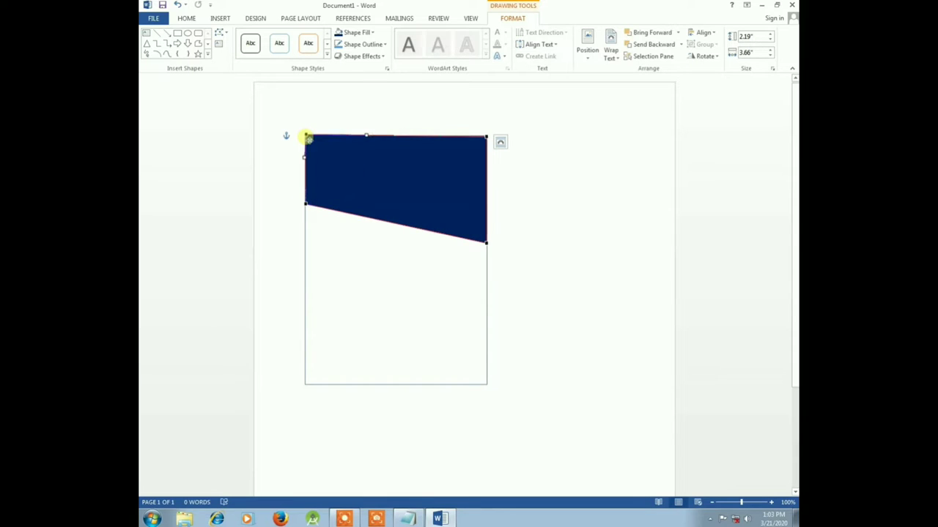
left_click_drag(307, 137, 305, 135)
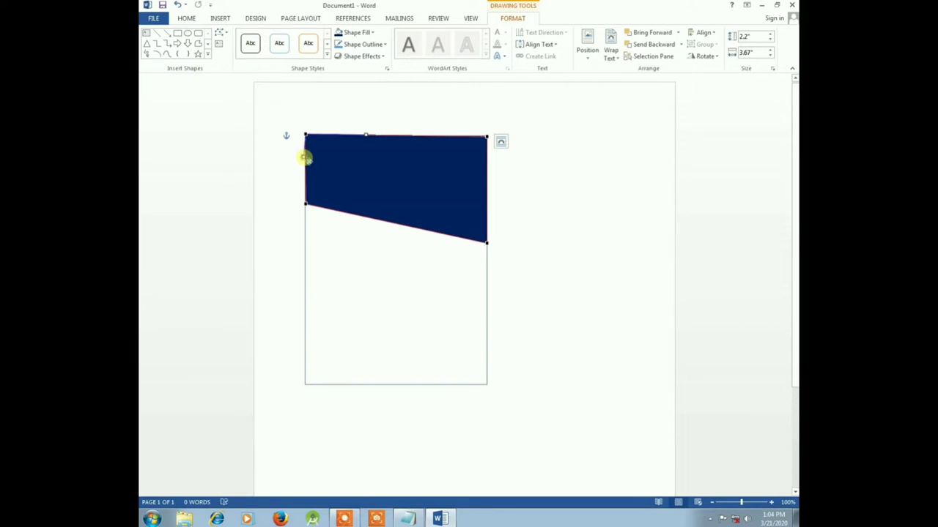
left_click(366, 236)
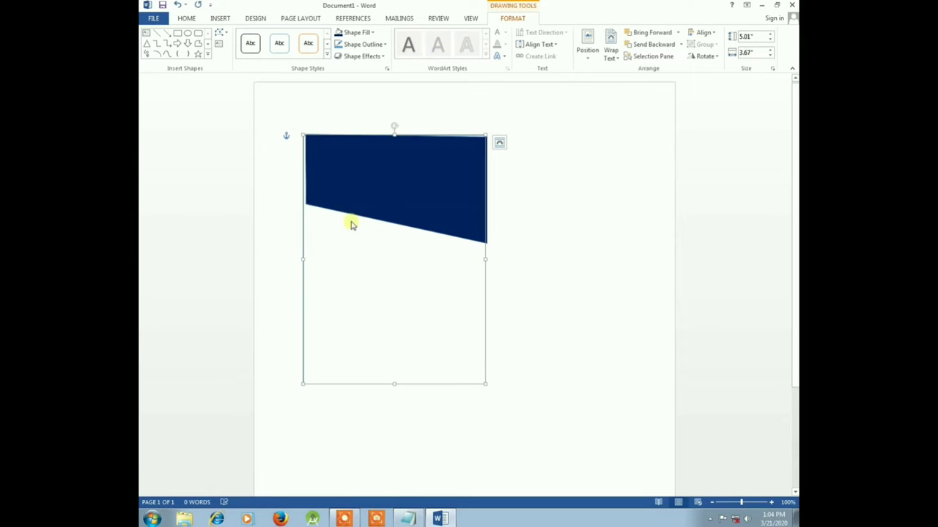
left_click_drag(367, 163, 368, 169)
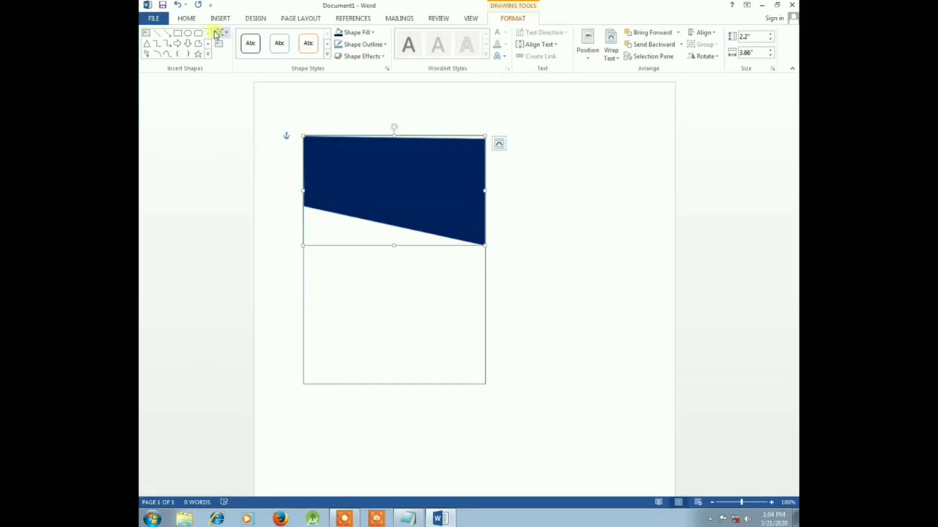
Fill the slanted header shape with dark navy blue.
left_click(218, 33)
left_click(242, 58)
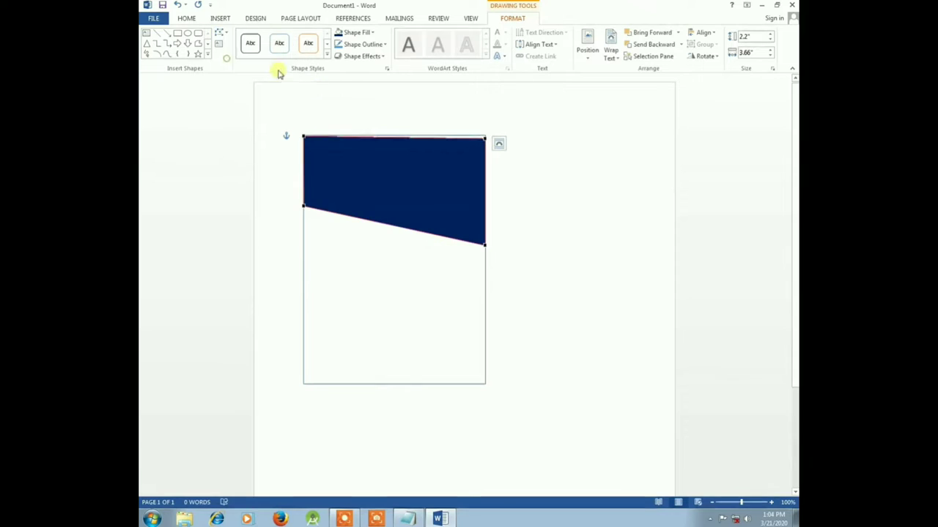
double_click(365, 159)
left_click(356, 32)
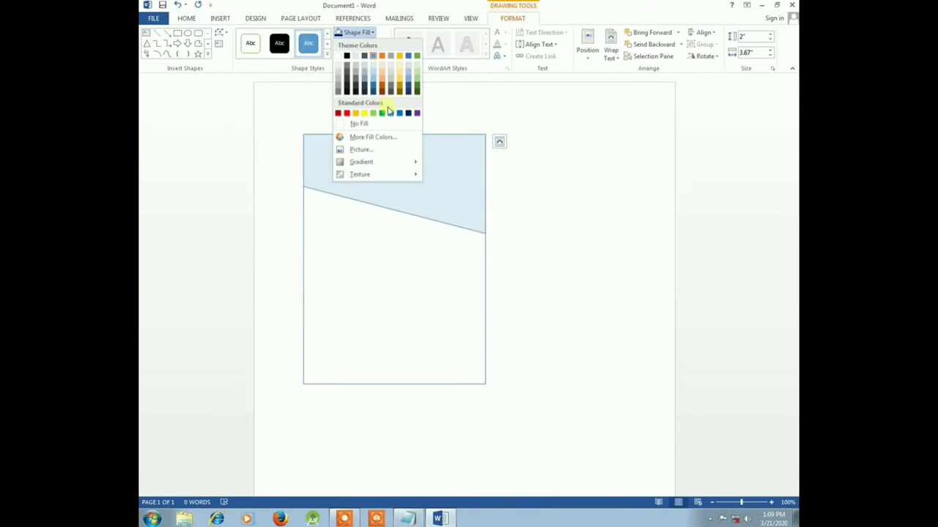
left_click(408, 113)
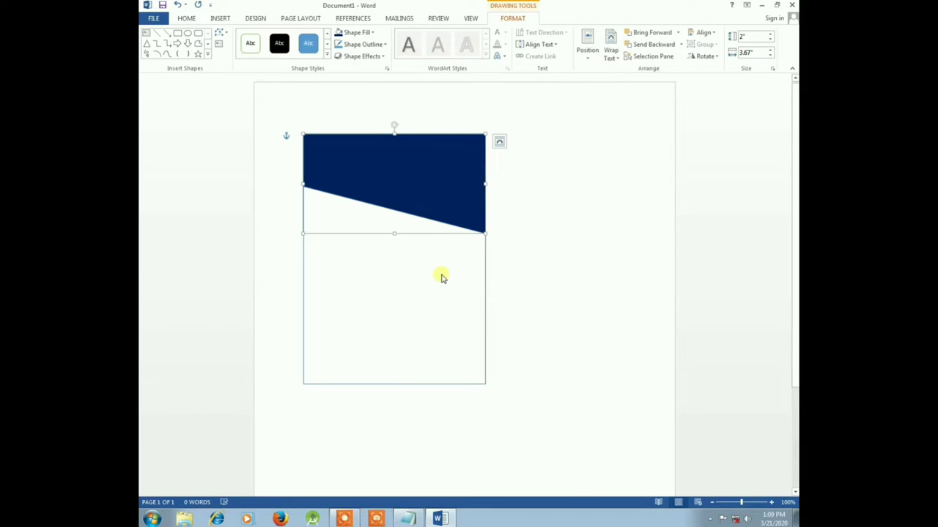
Set the header's Shape Outline to No Outline and deselect it.
left_click(361, 44)
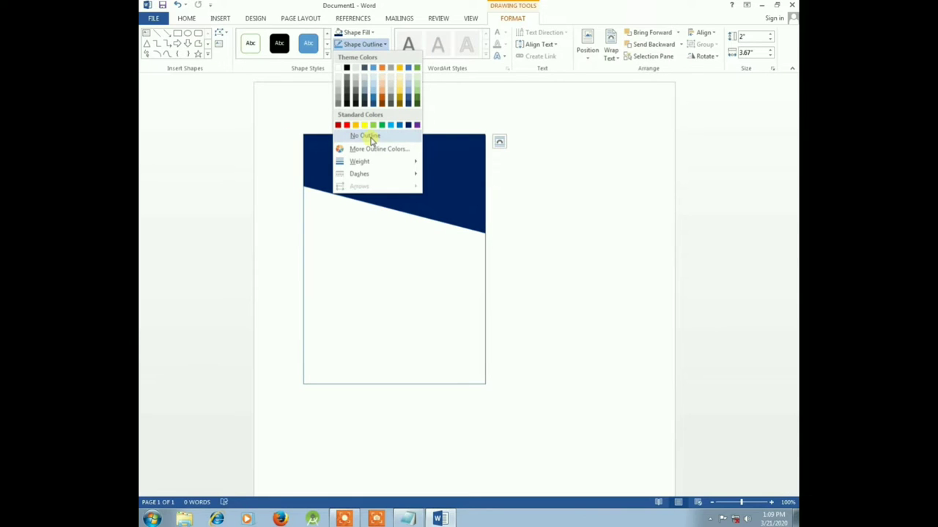
left_click(371, 138)
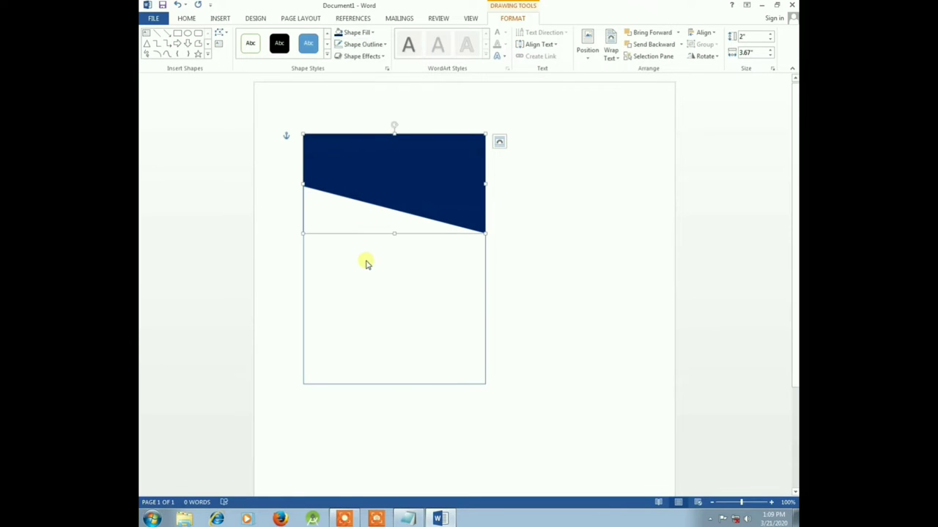
left_click(280, 221)
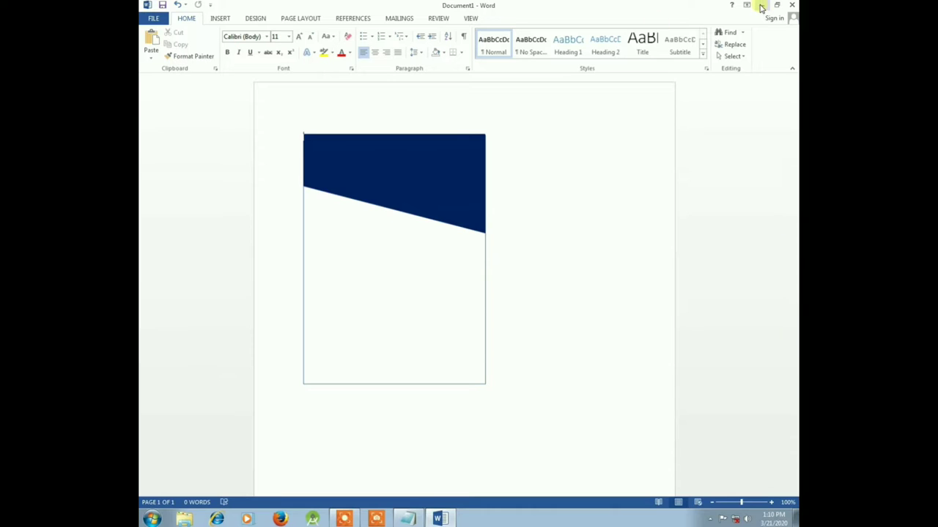
Close the page setup settings, leave header editing, and right-align the paragraph.
double_click(655, 124)
double_click(655, 124)
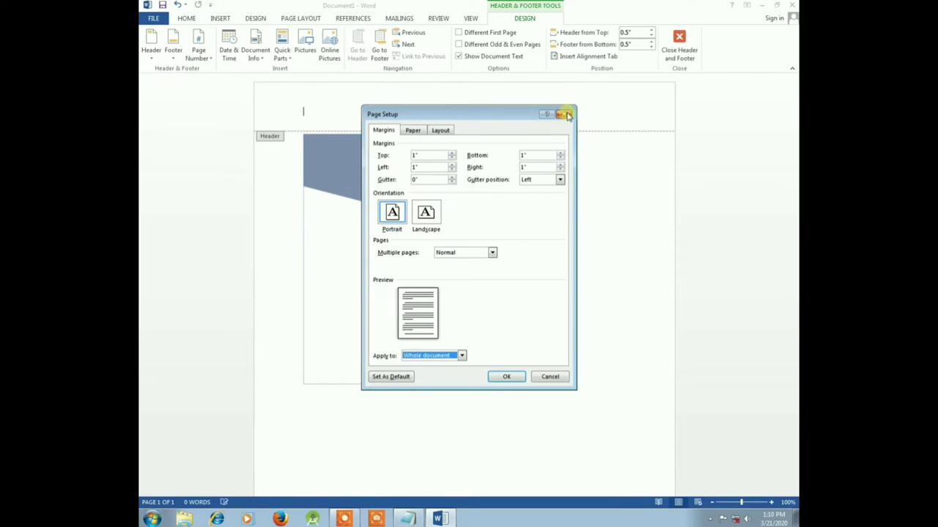
left_click(568, 116)
double_click(565, 169)
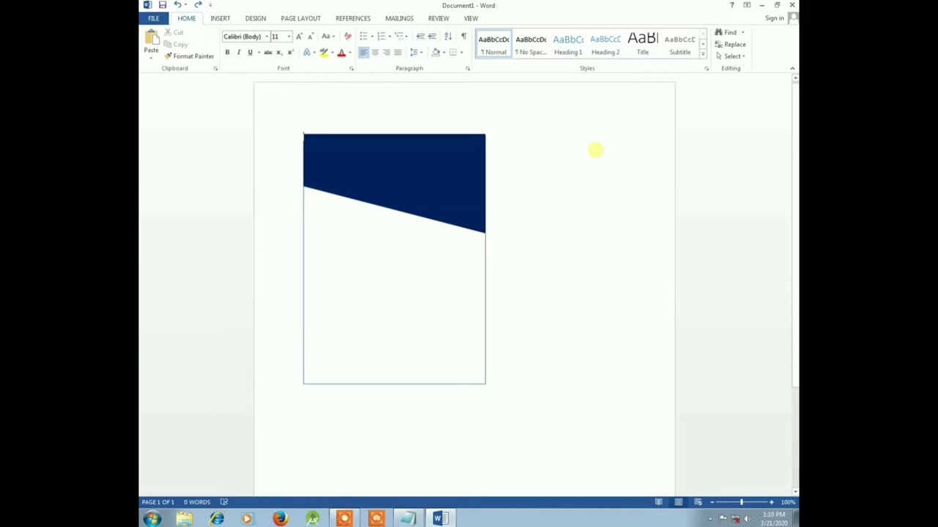
key("ctrl+r")
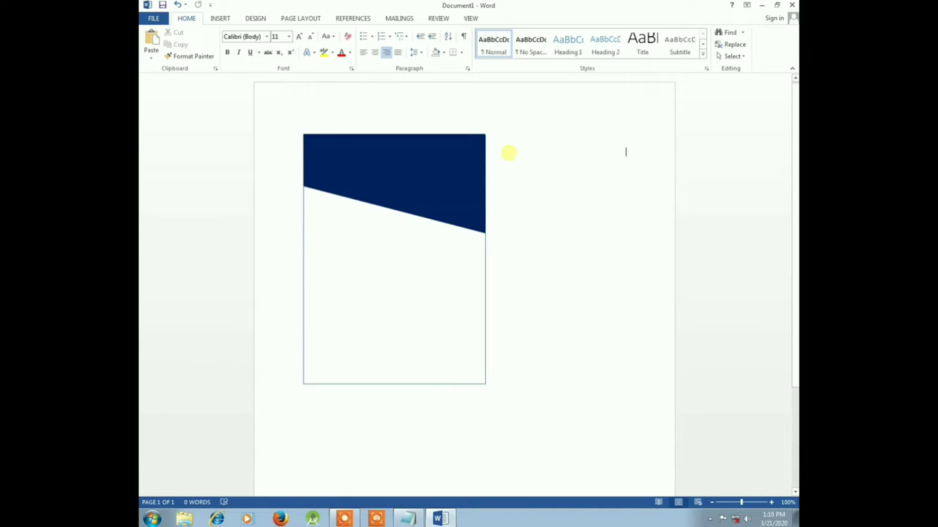
Insert the picture PicsArt_03-19-04.51.40 from the Desktop's Id Card folder.
left_click(221, 19)
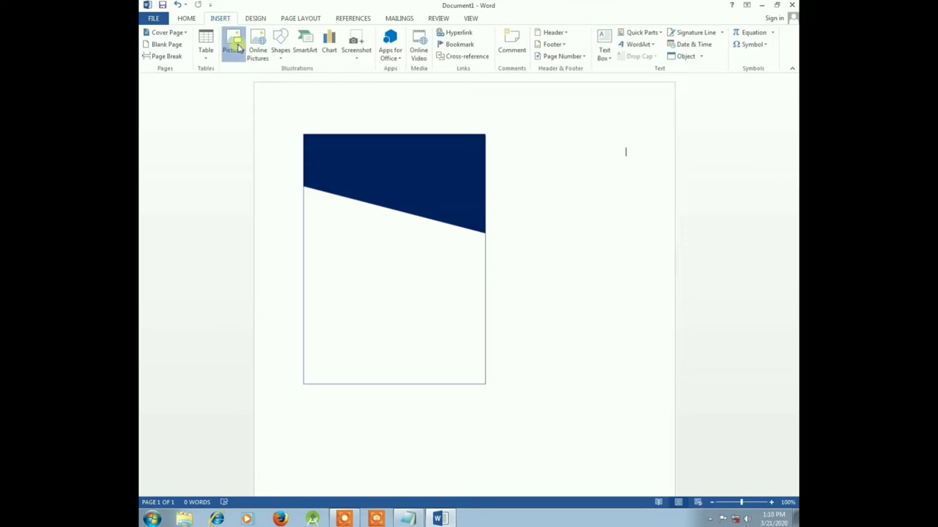
left_click(231, 43)
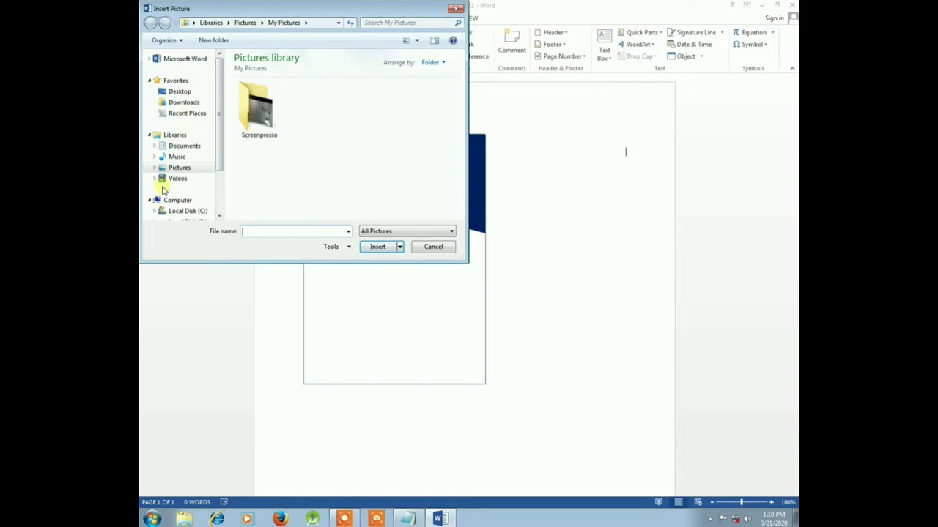
left_click(179, 91)
scroll(176, 95, "down", 2)
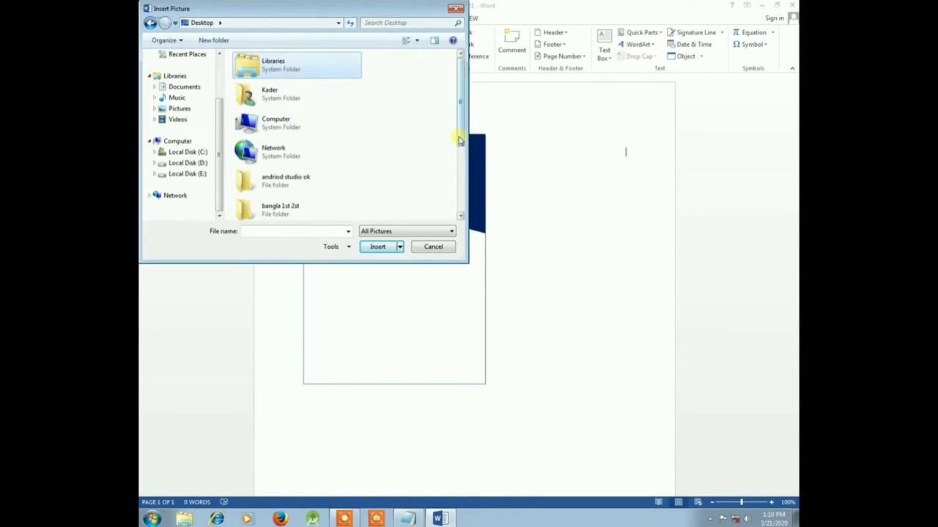
mouse_move(459, 125)
left_mouse_down()
mouse_move(462, 206)
mouse_move(453, 222)
left_mouse_up()
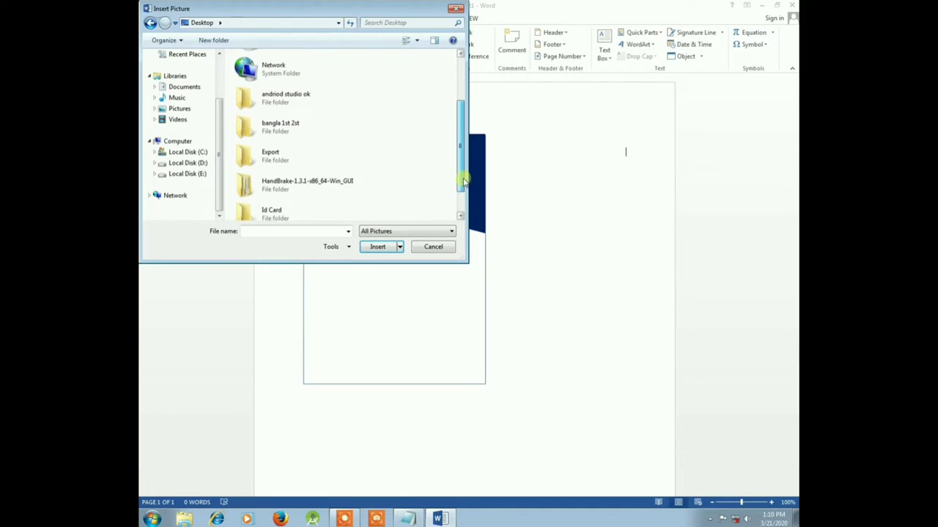
double_click(312, 181)
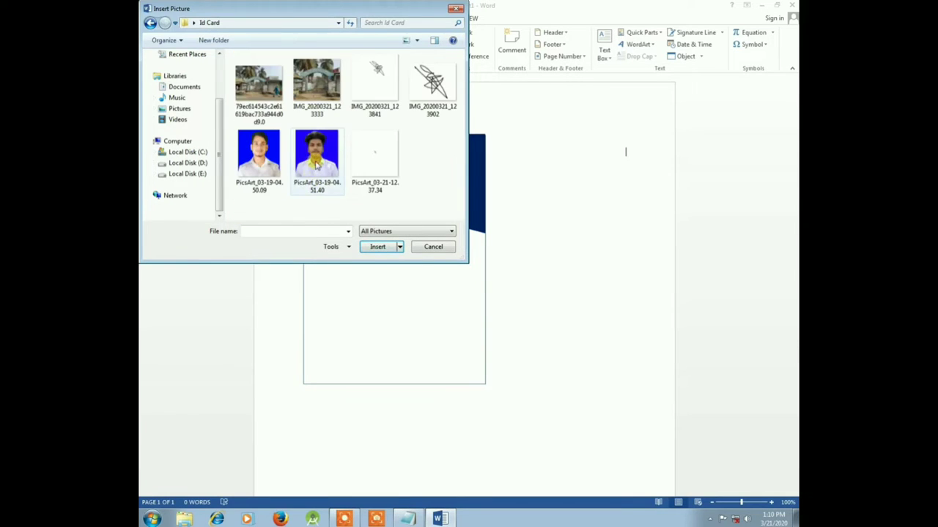
left_click(317, 165)
double_click(330, 164)
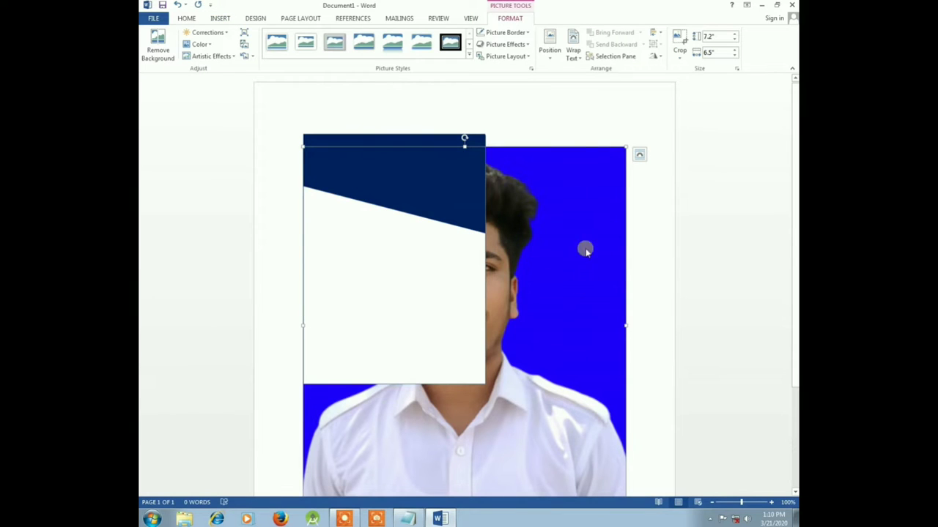
Drag the photo's sizing handles until it measures about 1.28" by 1.12".
left_click(459, 143)
left_click(472, 167)
left_click_drag(472, 167, 528, 257)
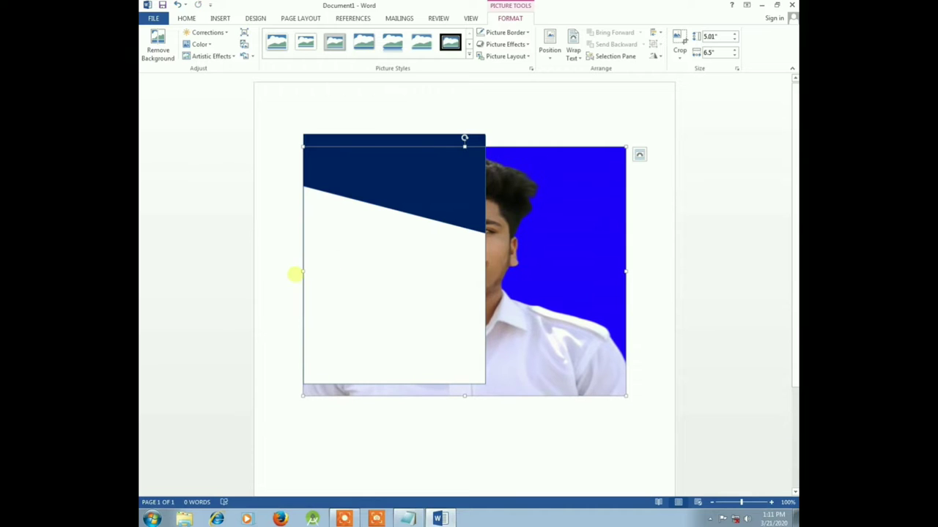
left_click_drag(303, 270, 513, 286)
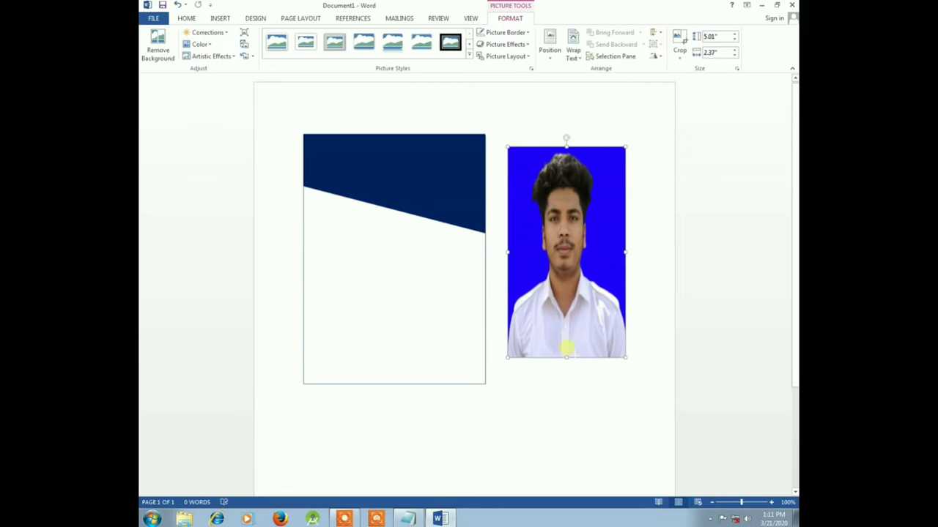
left_click_drag(567, 396, 526, 275)
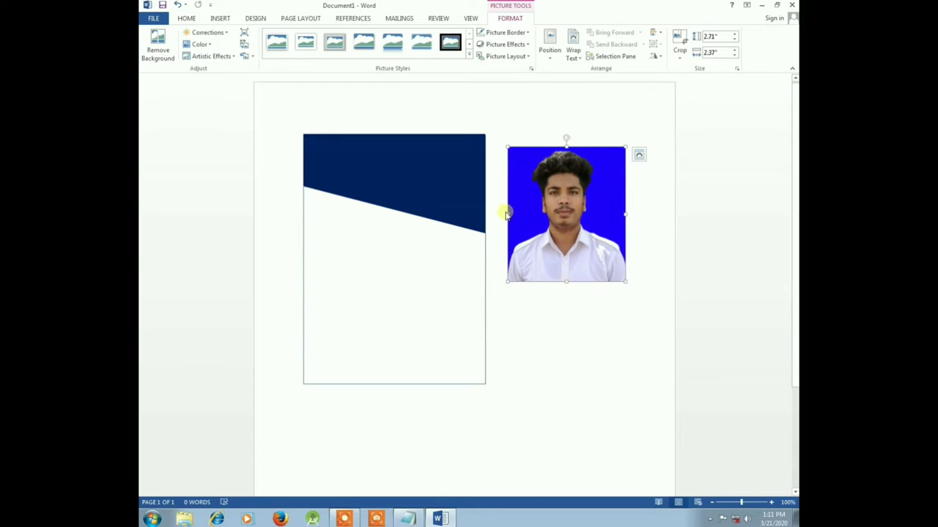
left_click_drag(626, 149, 564, 214)
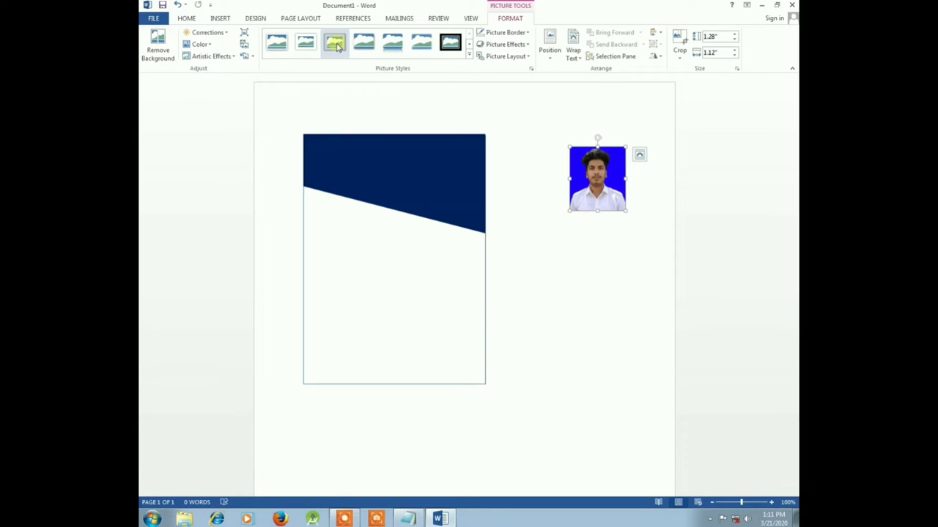
Give the photo an oval framed picture style and Tight text wrapping.
left_click(470, 44)
left_click(333, 47)
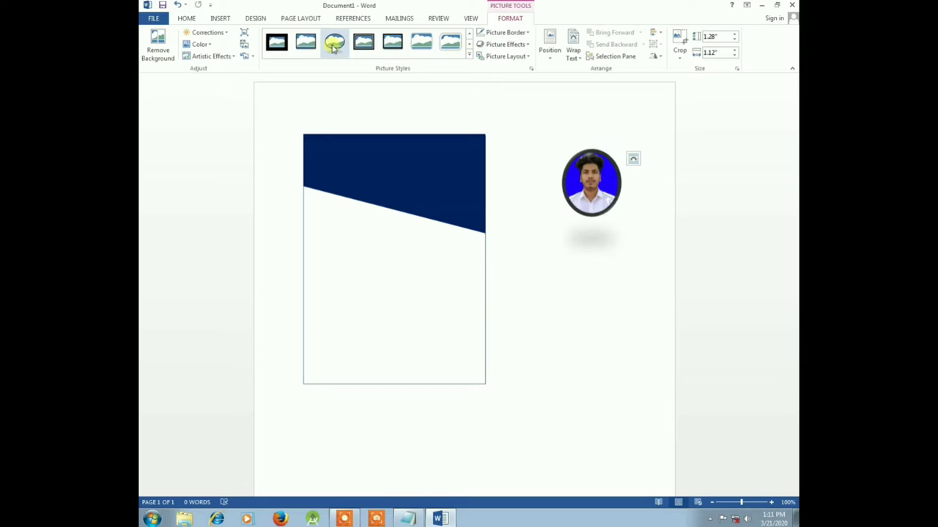
left_click(549, 53)
left_click(549, 53)
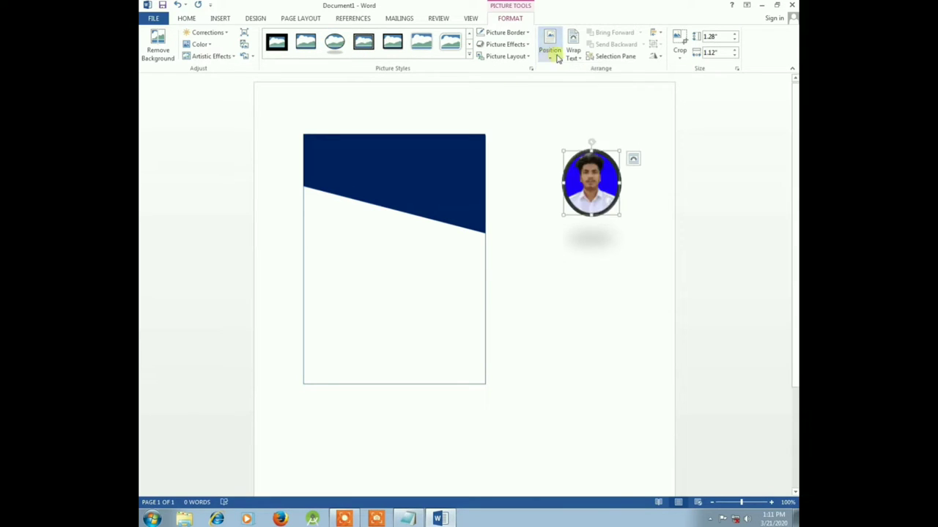
left_click(573, 53)
left_click(587, 94)
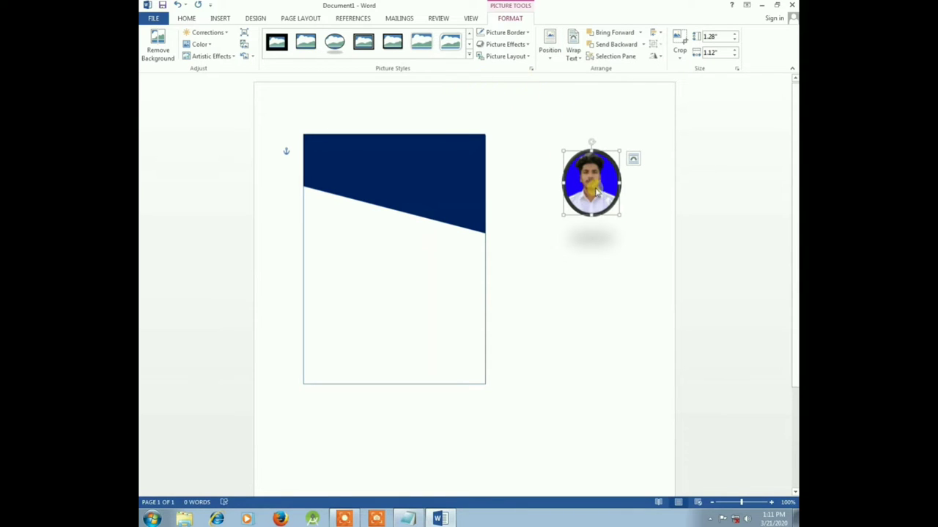
Resize the oval portrait to about 0.91" by 0.79" and tuck it under the band's slant.
mouse_move(592, 183)
left_mouse_down()
mouse_move(387, 251)
mouse_move(395, 248)
left_mouse_up()
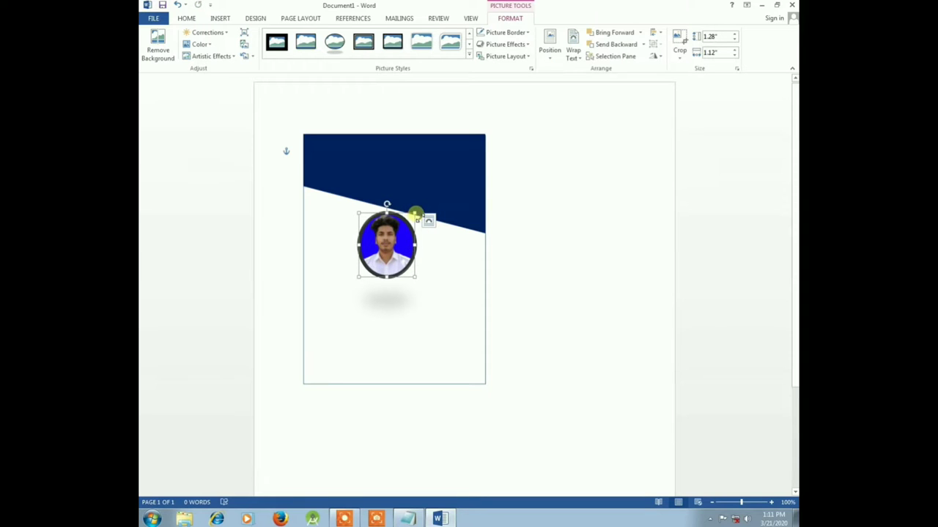
left_click_drag(416, 214, 397, 235)
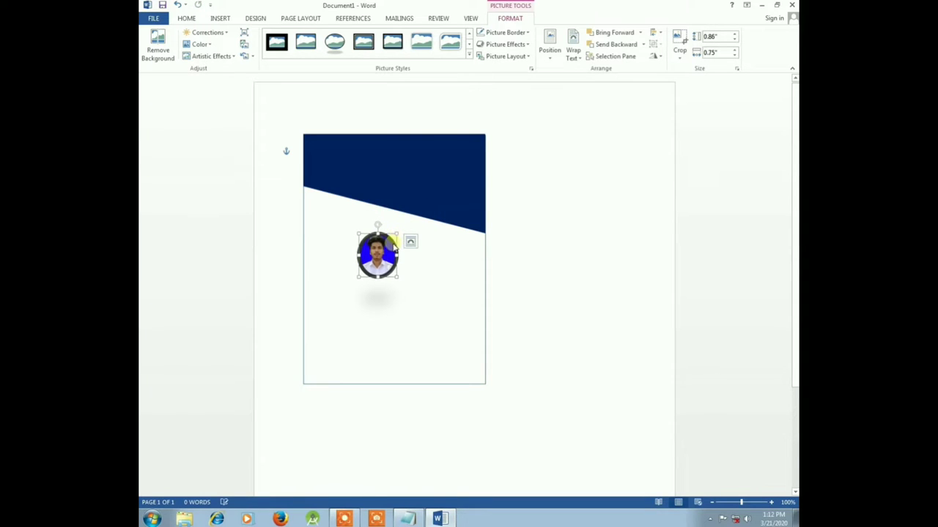
left_click_drag(382, 254, 400, 237)
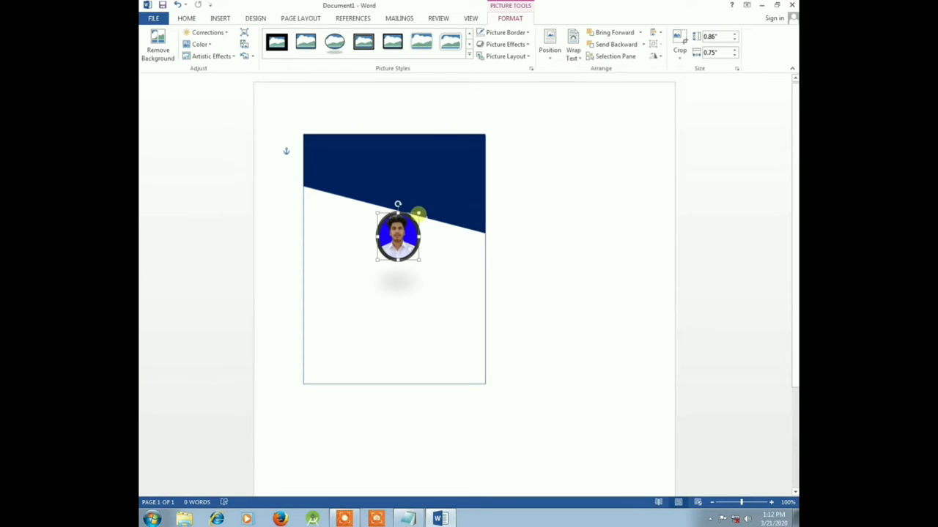
left_click_drag(414, 216, 420, 214)
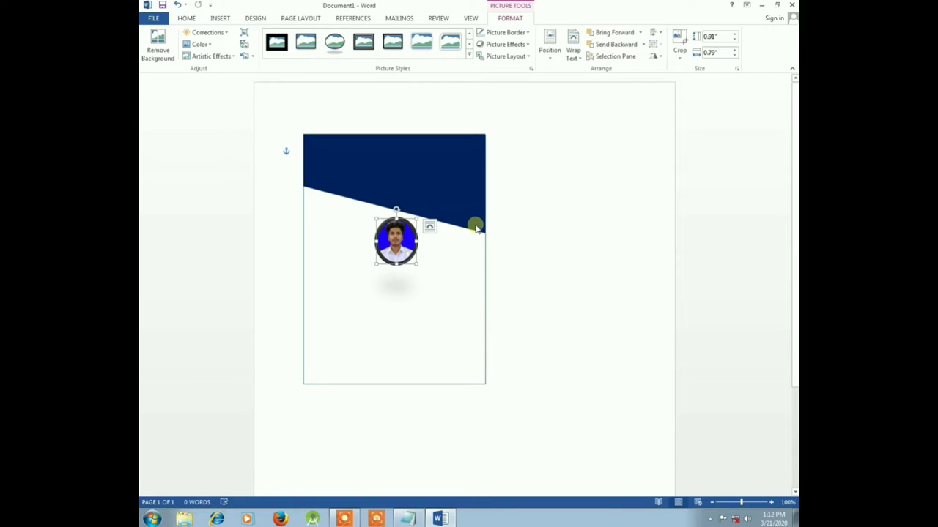
Give the portrait's Picture Border a dashed style with 1½ pt weight.
left_click(518, 35)
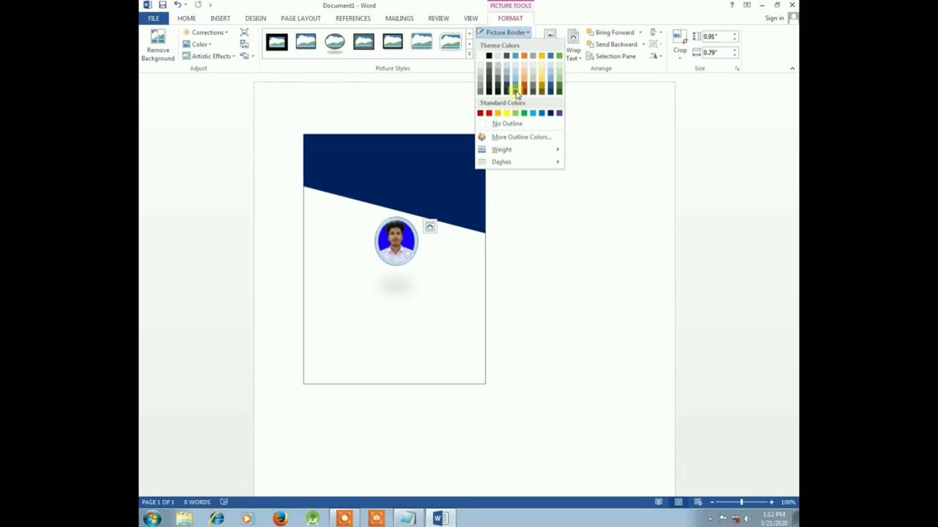
mouse_move(514, 165)
left_click(587, 168)
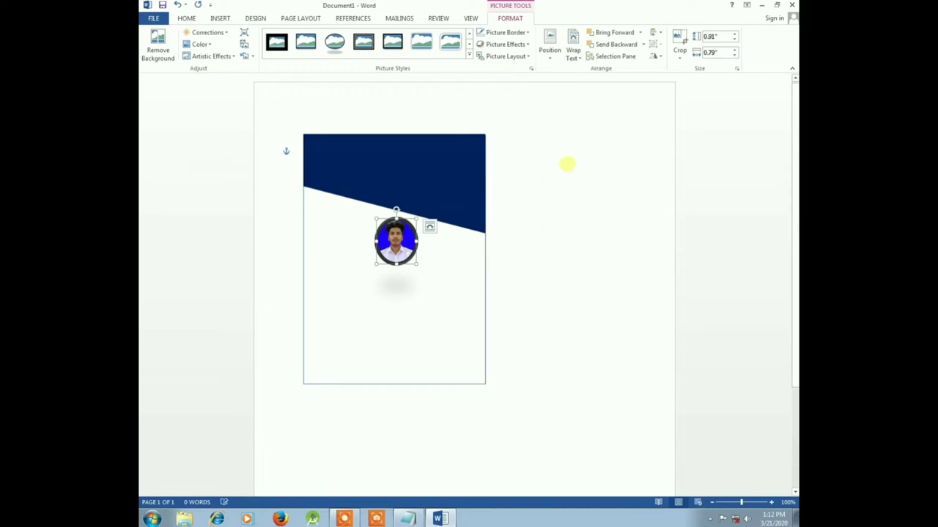
left_click(508, 33)
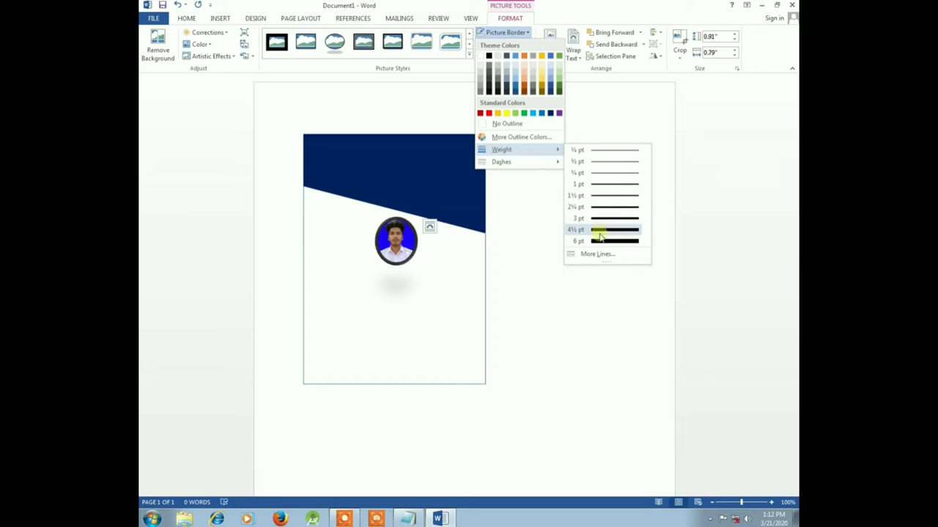
left_click(600, 197)
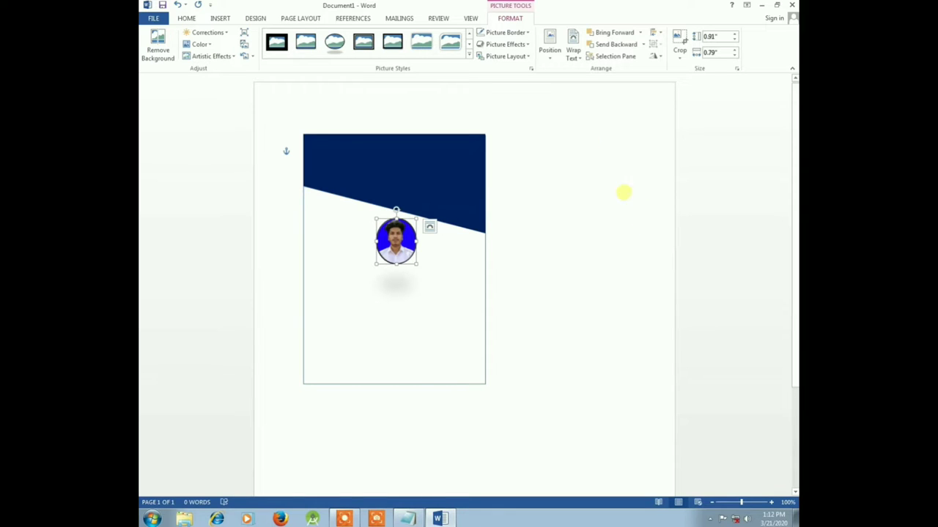
left_click(628, 158)
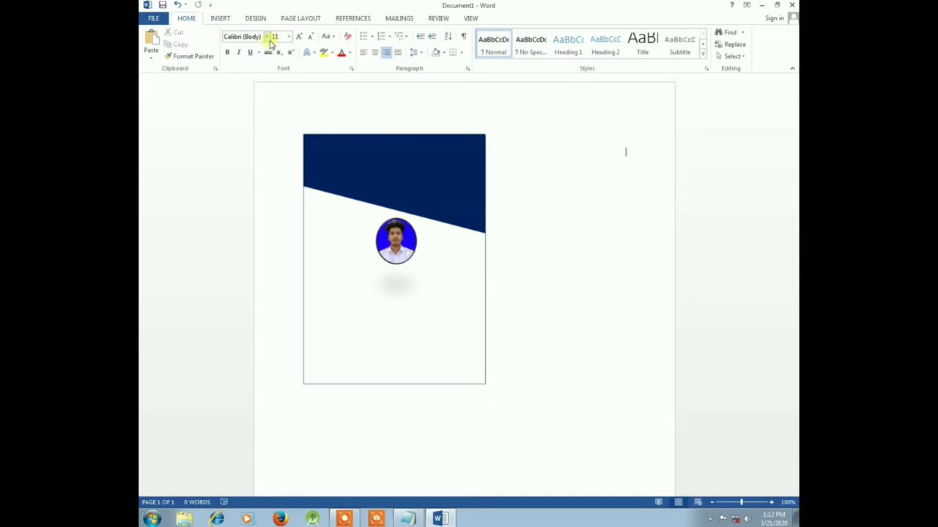
Deselect the navy header shape and bring up the Insert ribbon.
right_click(374, 159)
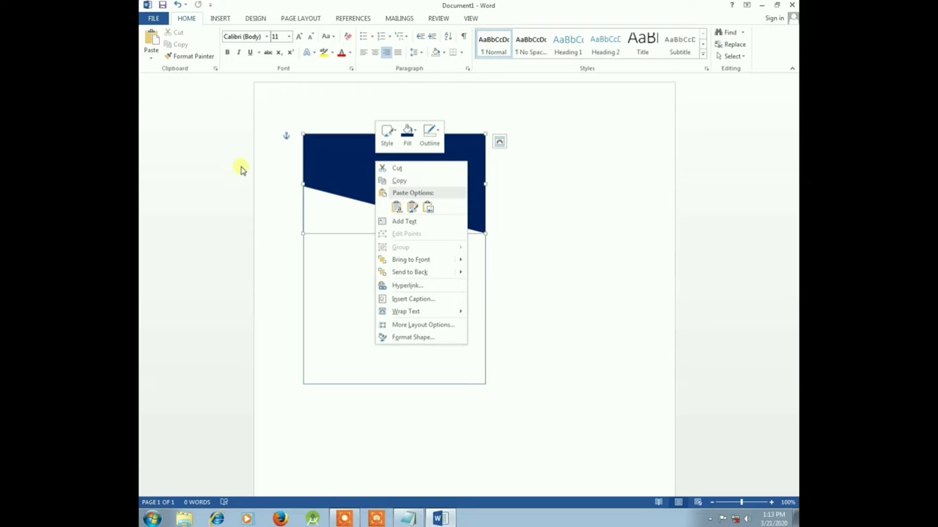
key("ctrl+v")
left_click(634, 217)
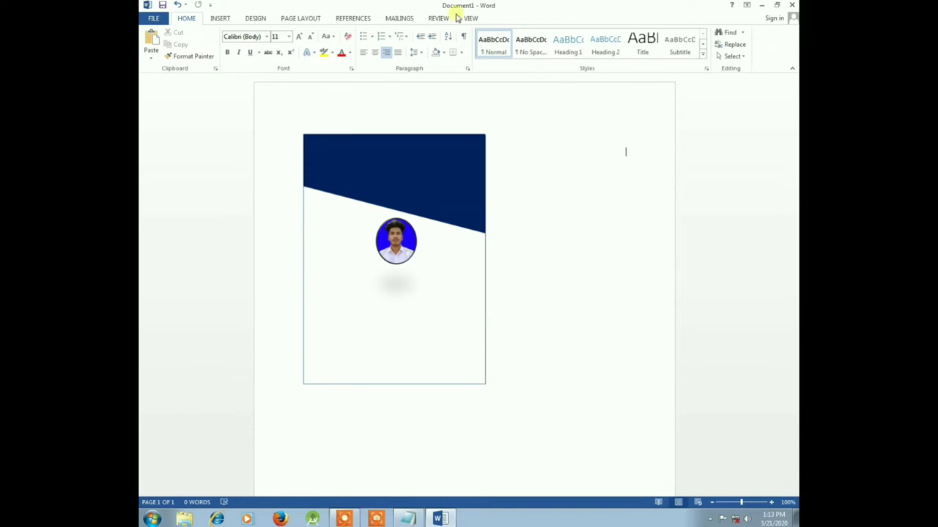
left_click(222, 19)
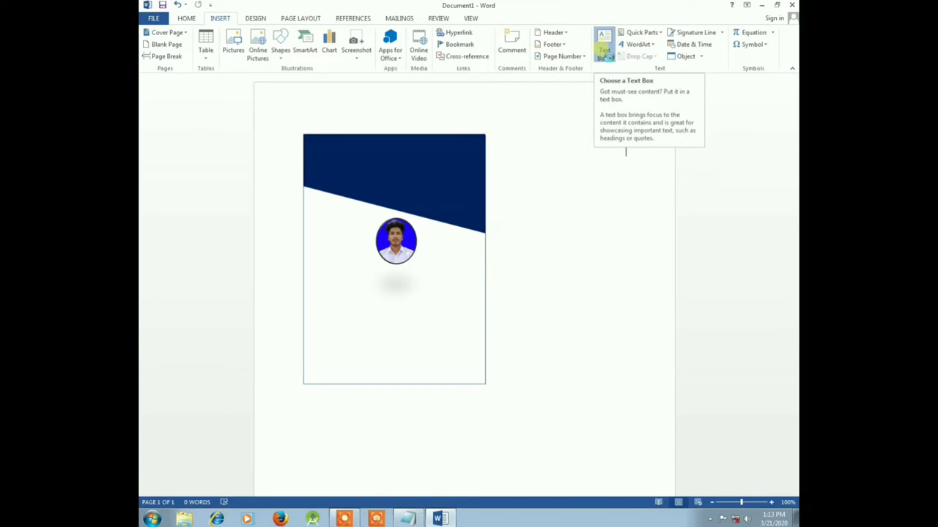
Insert a Simple Text Box on the card and empty it of its placeholder text.
left_click(603, 50)
left_click(617, 122)
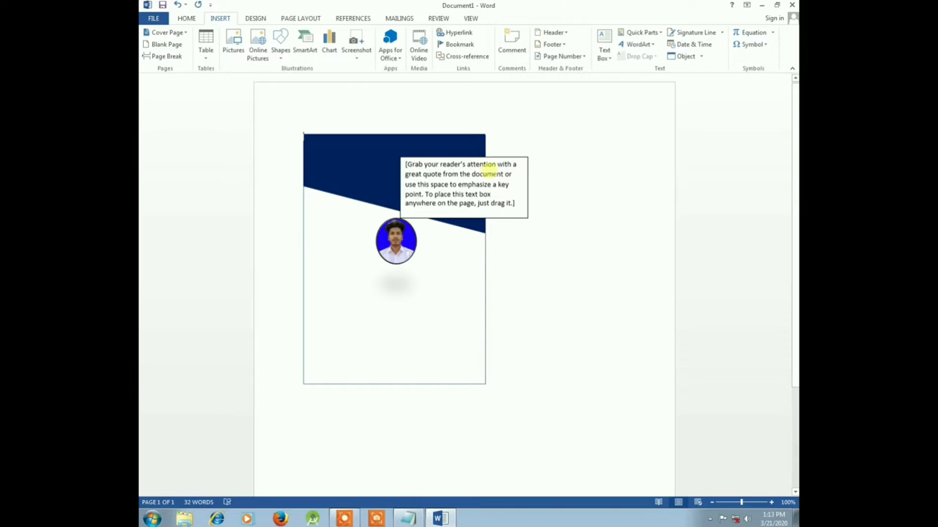
right_click(487, 166)
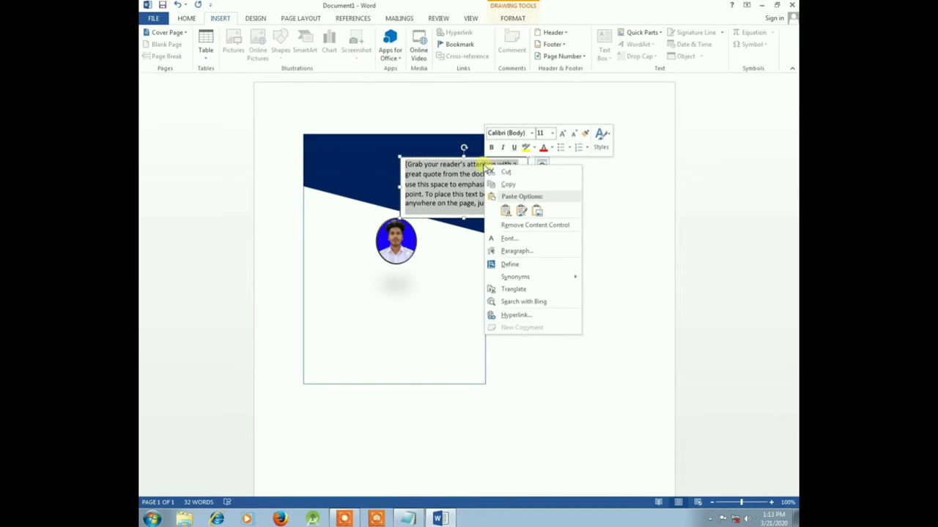
left_click(455, 164)
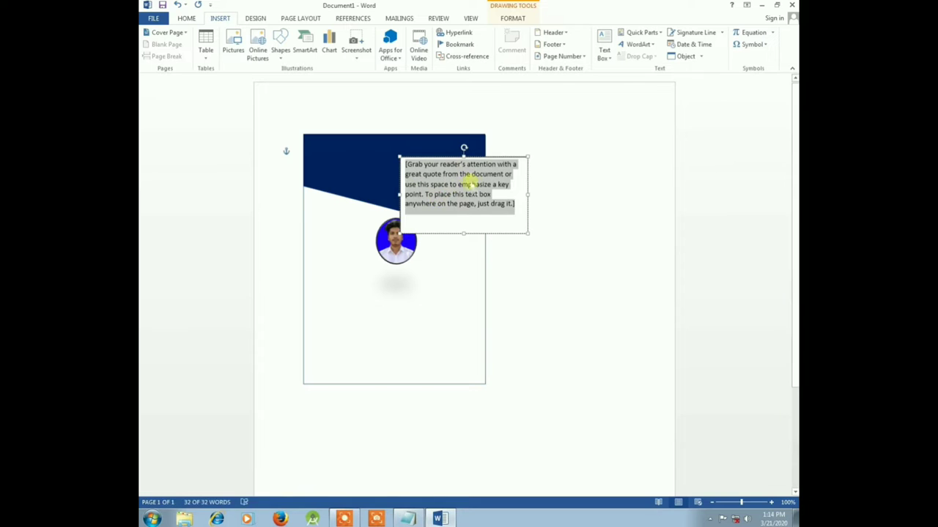
right_click(497, 175)
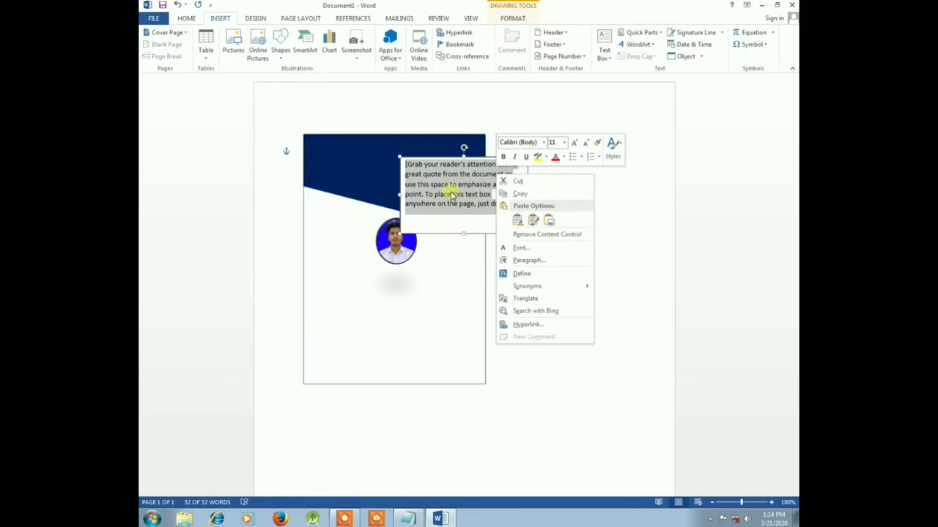
key("Escape")
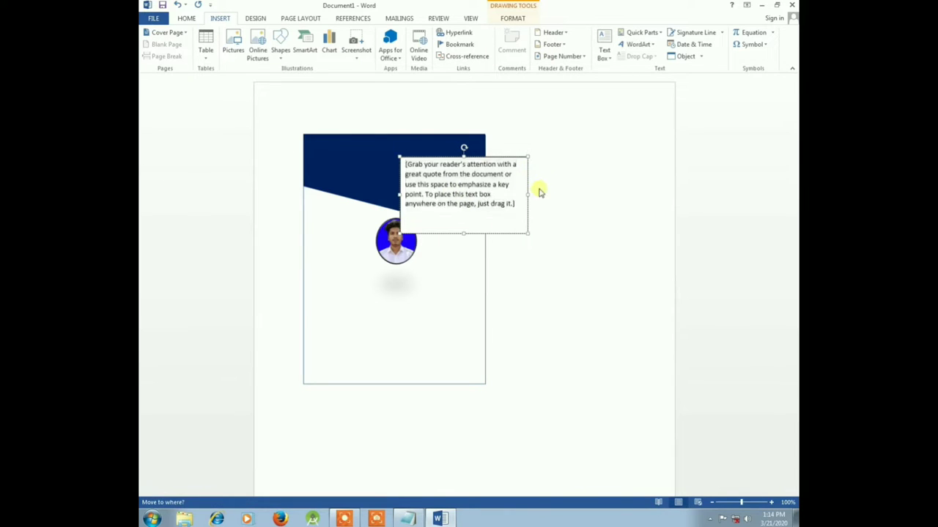
left_click_drag(518, 174, 474, 172)
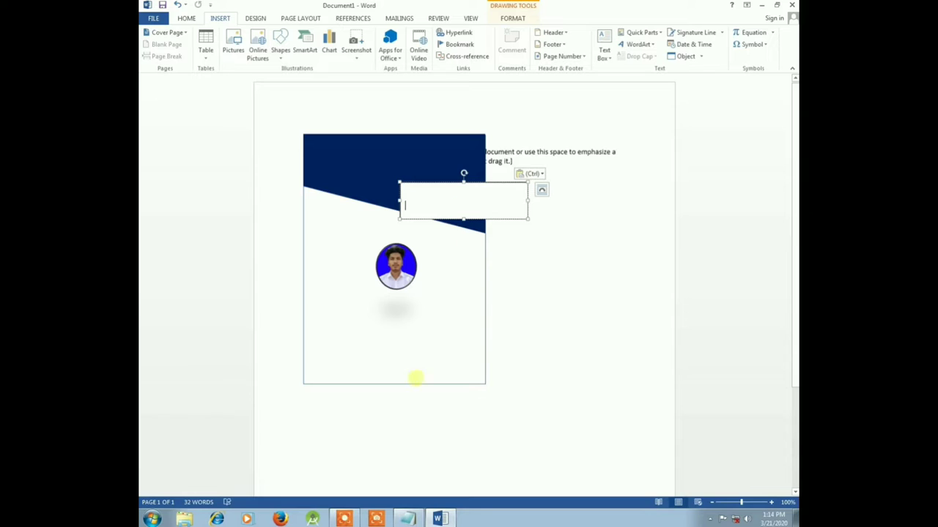
Copy the student's name from the Notepad notes and return to Word.
left_click(408, 519)
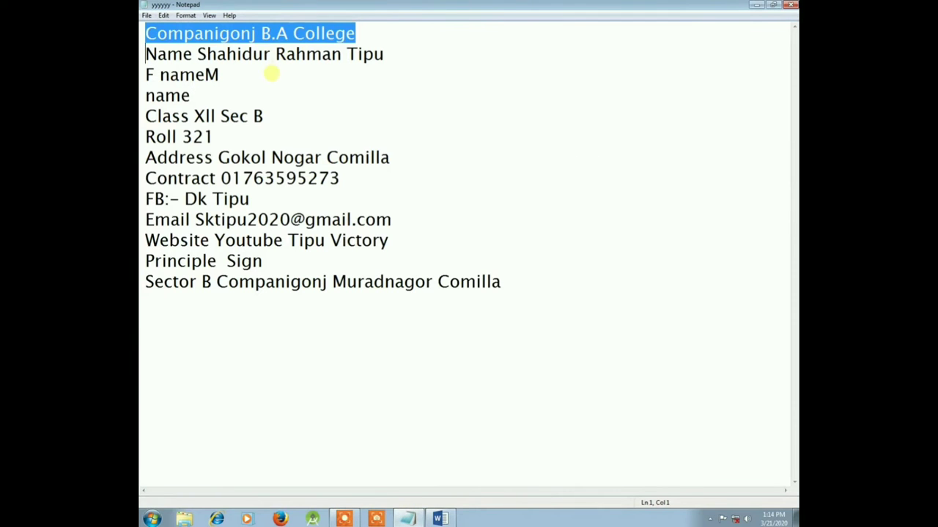
left_click(271, 74)
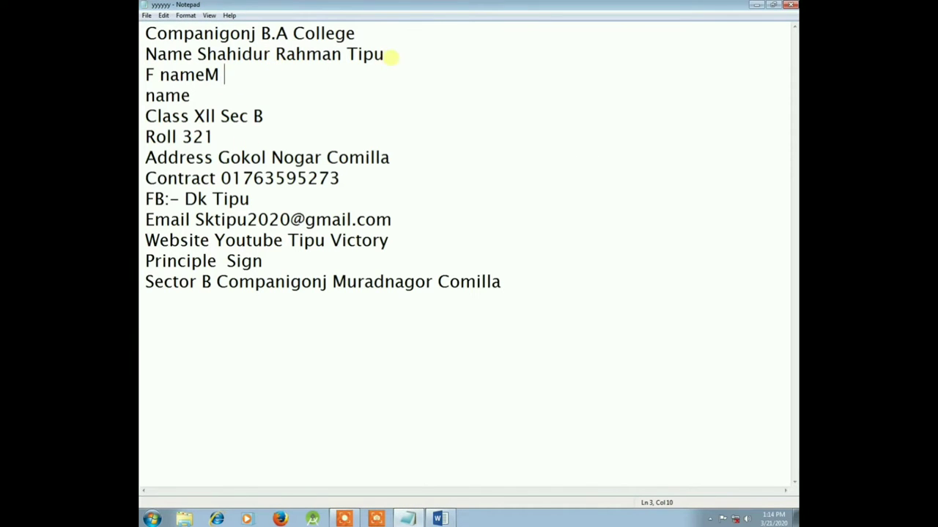
left_click_drag(387, 55, 205, 55)
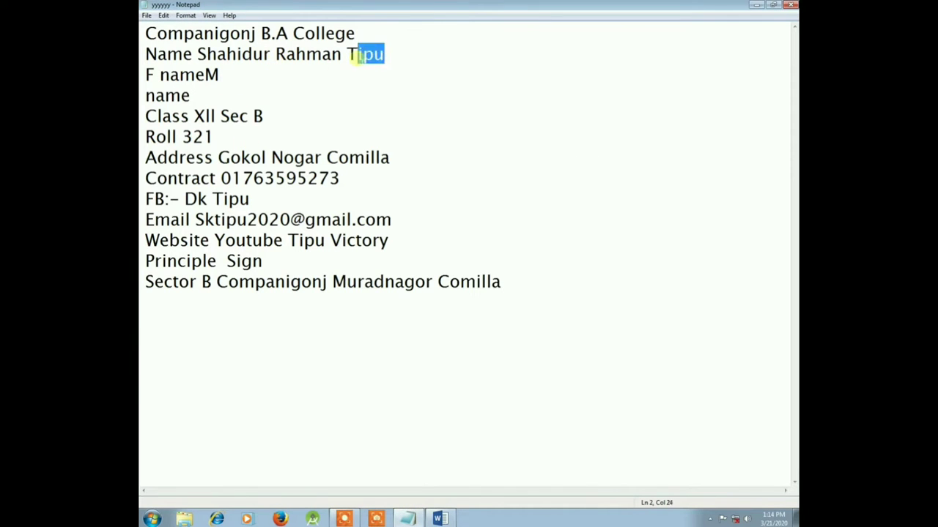
right_click(200, 58)
left_click(227, 92)
left_click(439, 518)
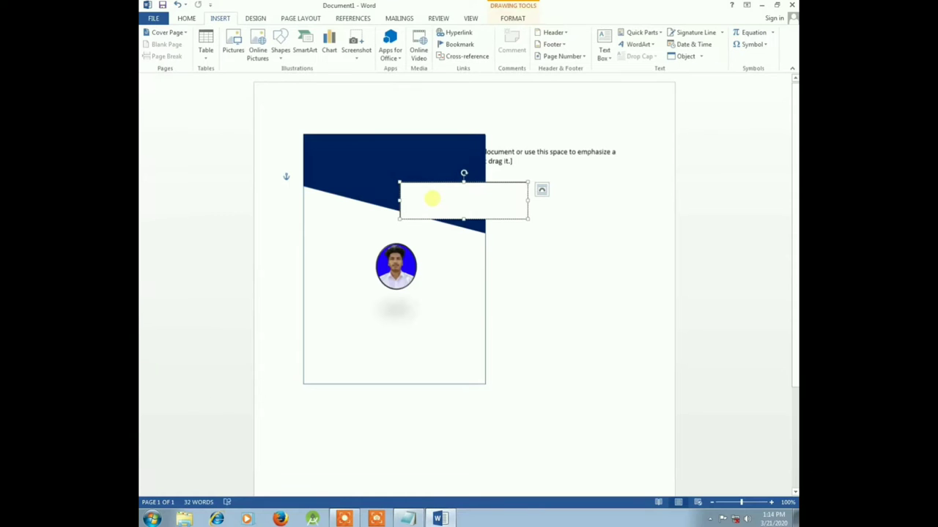
Paste the student's name into the text box as plain text and remove the blank line.
right_click(432, 197)
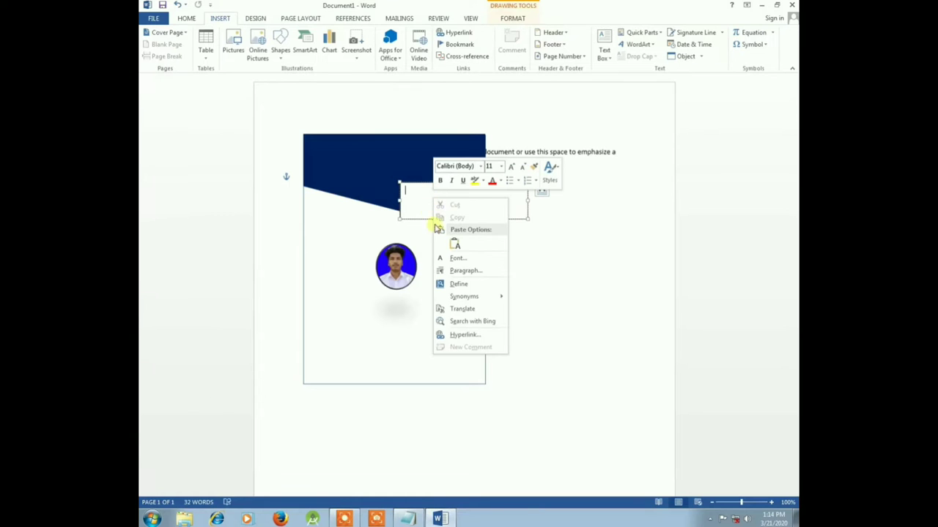
right_click(409, 195)
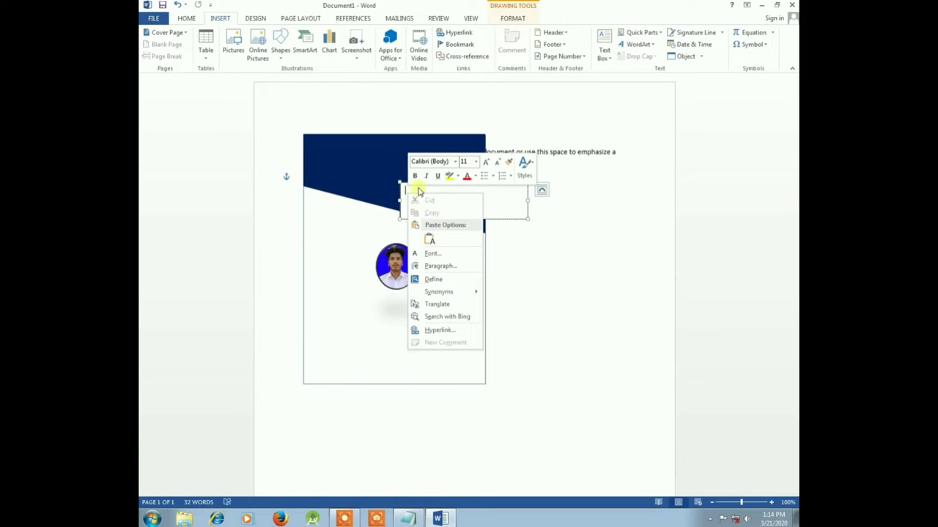
right_click(418, 191)
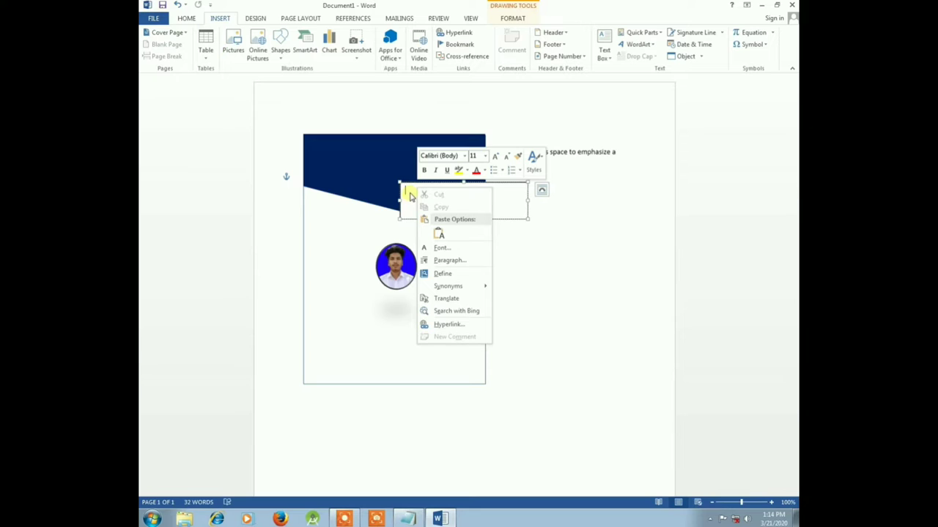
right_click(409, 195)
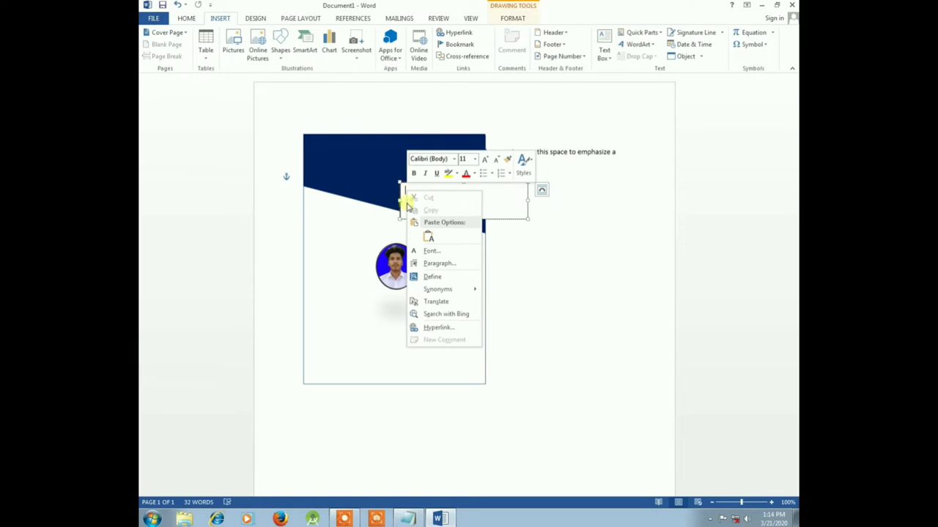
left_click(432, 236)
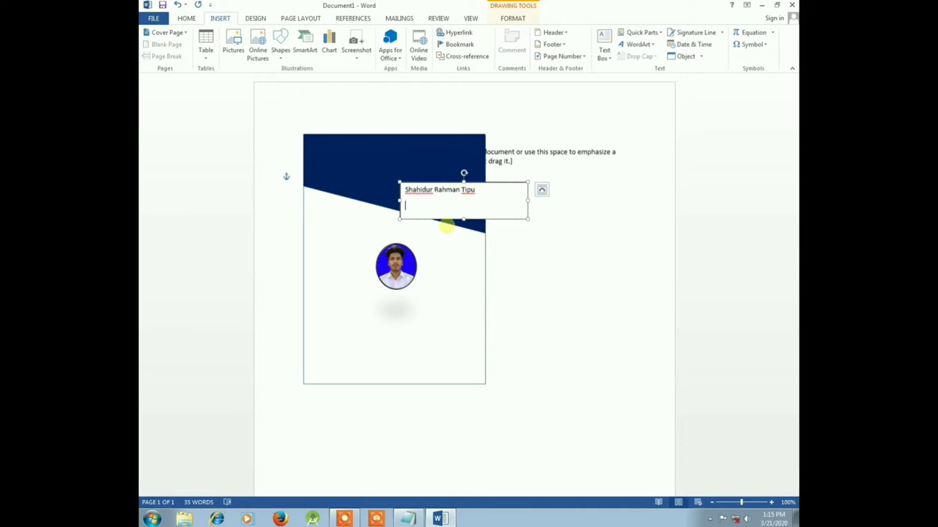
key("BackSpace")
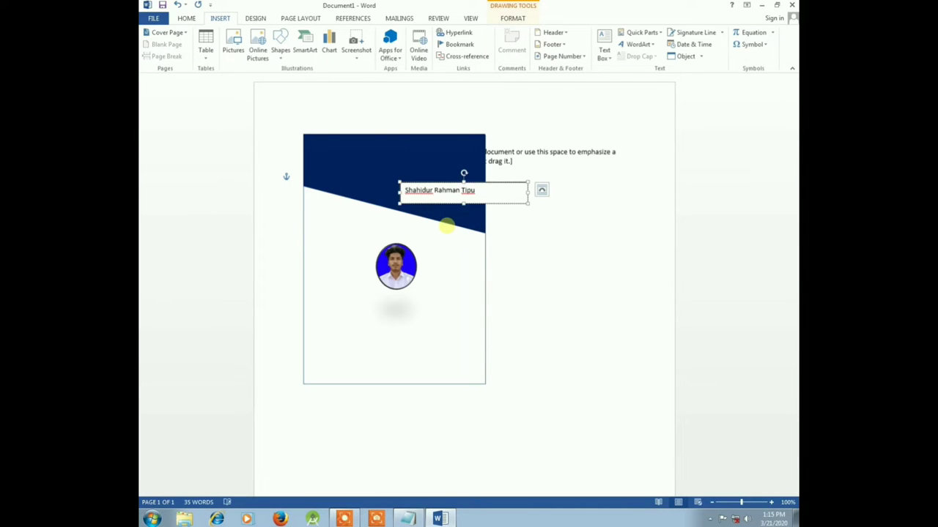
Centre the name text and move its box below the oval portrait.
left_click(188, 19)
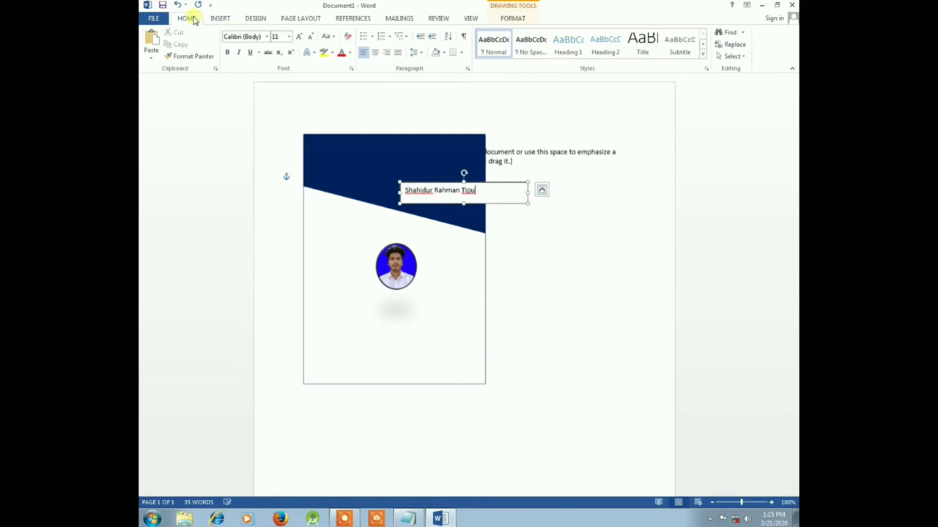
left_click(386, 52)
left_click(398, 53)
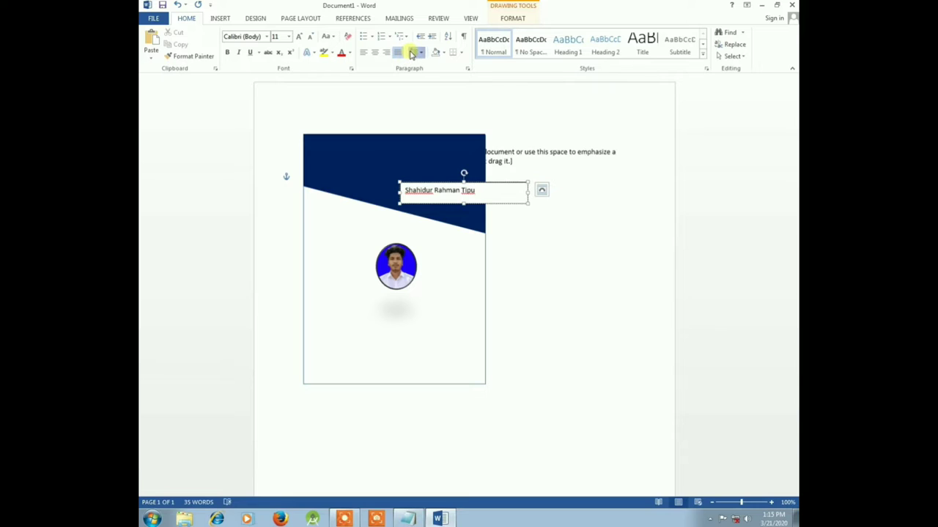
left_click(415, 53)
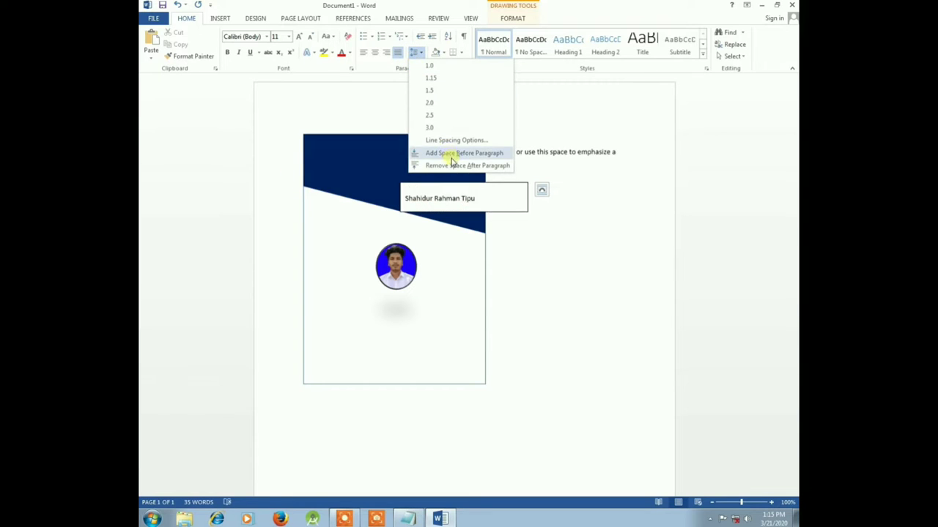
left_click(389, 54)
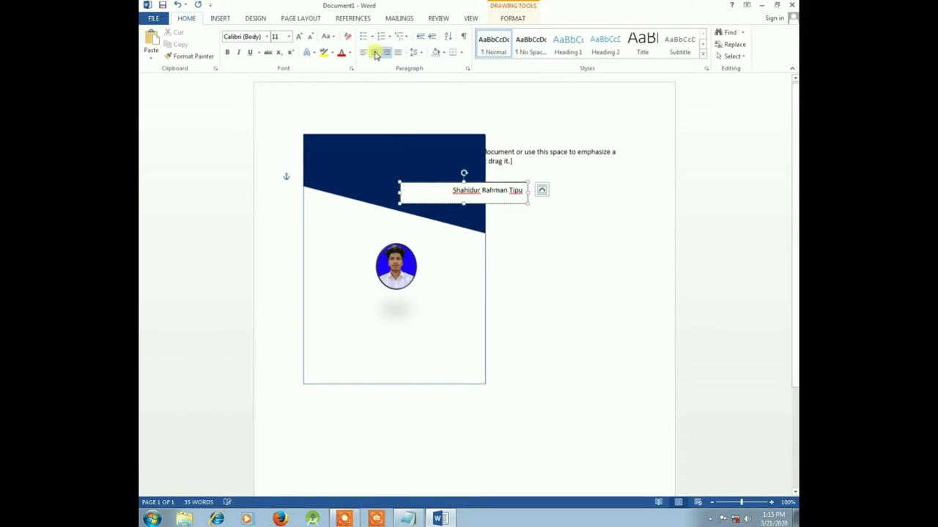
left_click(374, 52)
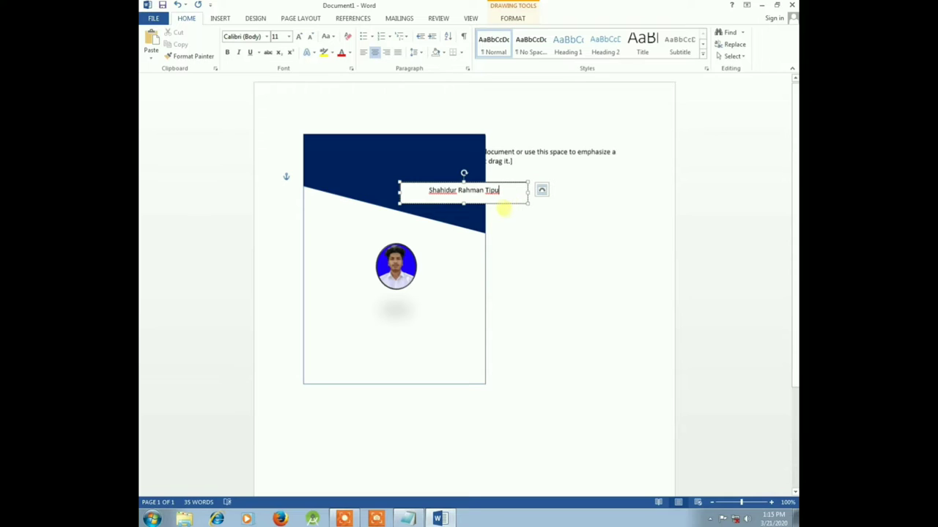
left_click_drag(500, 205, 435, 314)
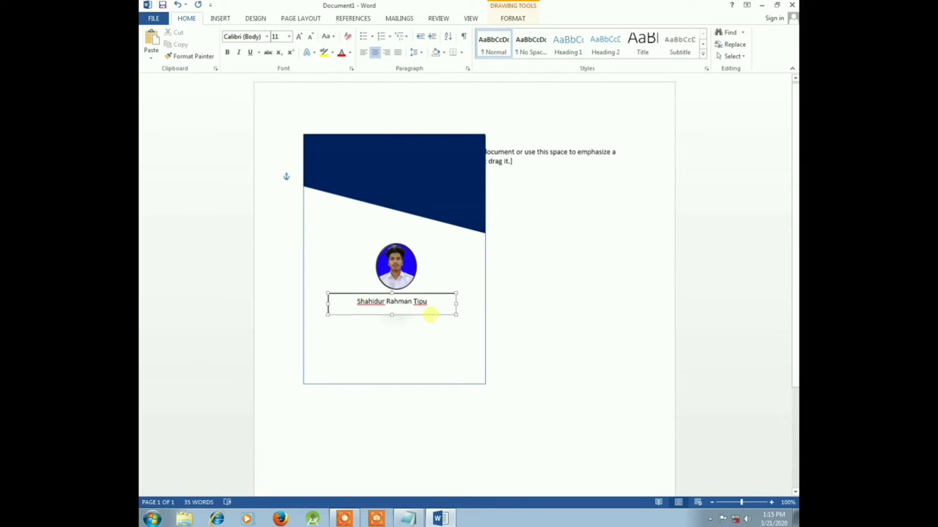
Set the name in Berlin Sans FB Demi, size 16, and fine-tune the box's size and position.
left_click(266, 36)
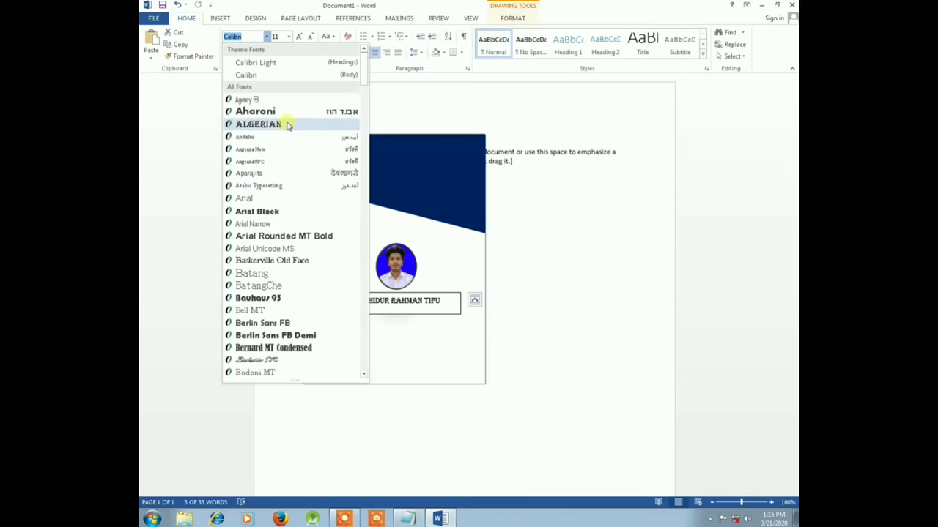
left_click(272, 337)
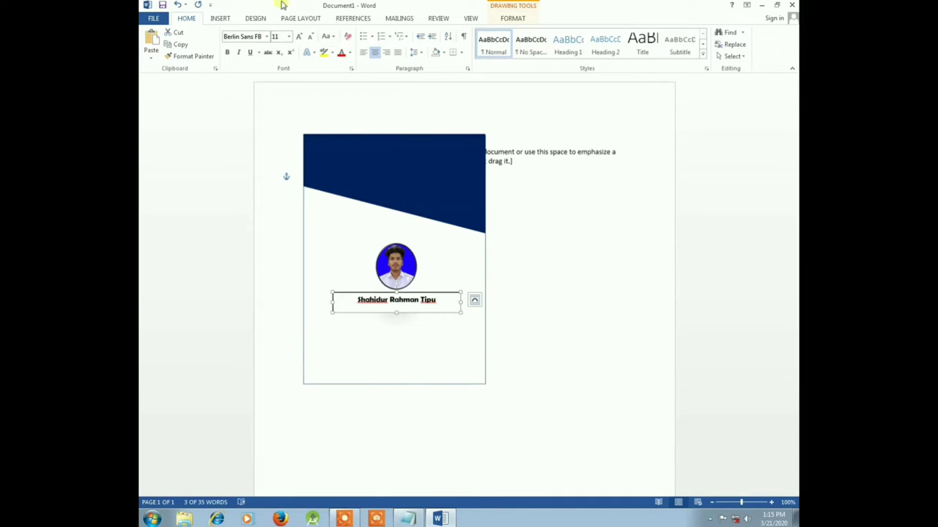
left_click(290, 38)
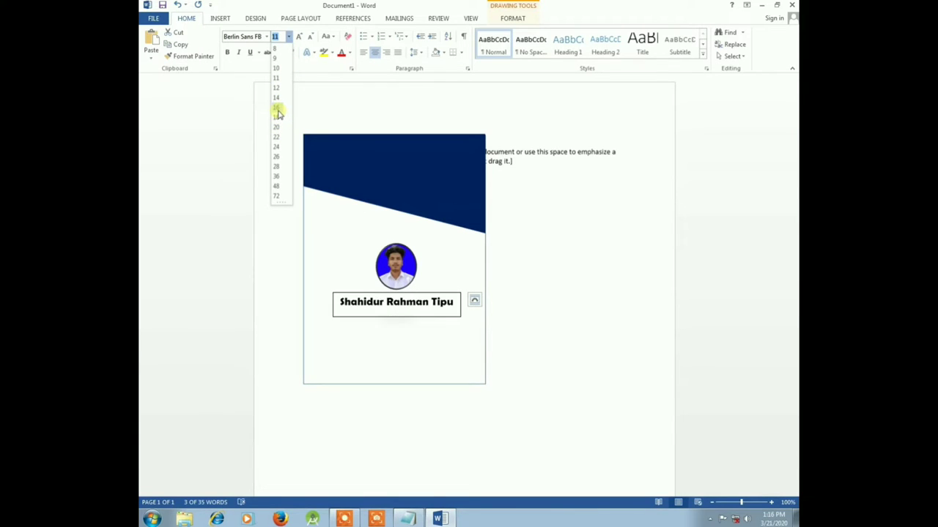
left_click(278, 111)
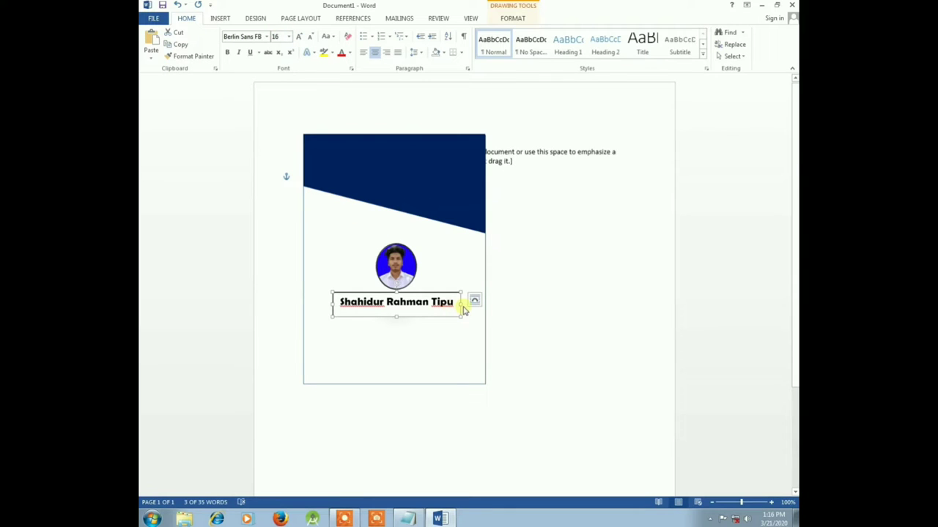
left_click_drag(460, 306, 449, 302)
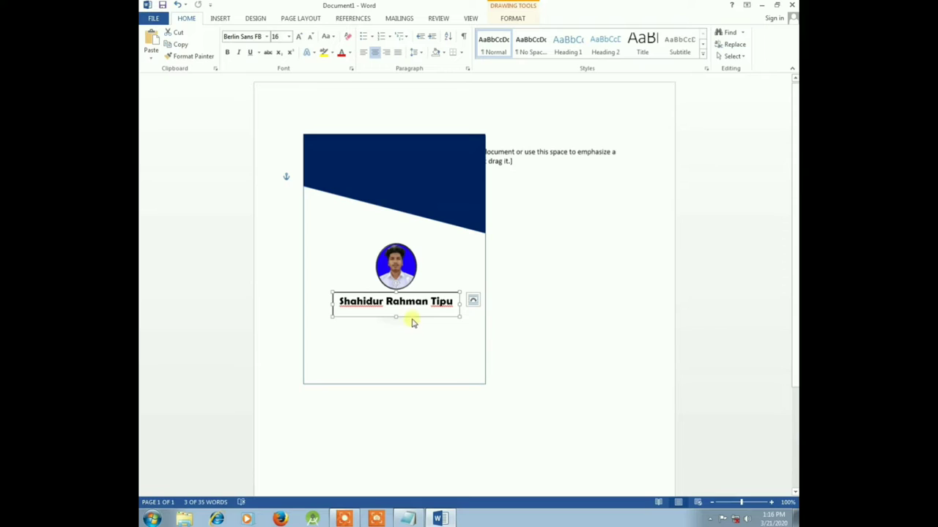
left_click_drag(413, 320, 412, 312)
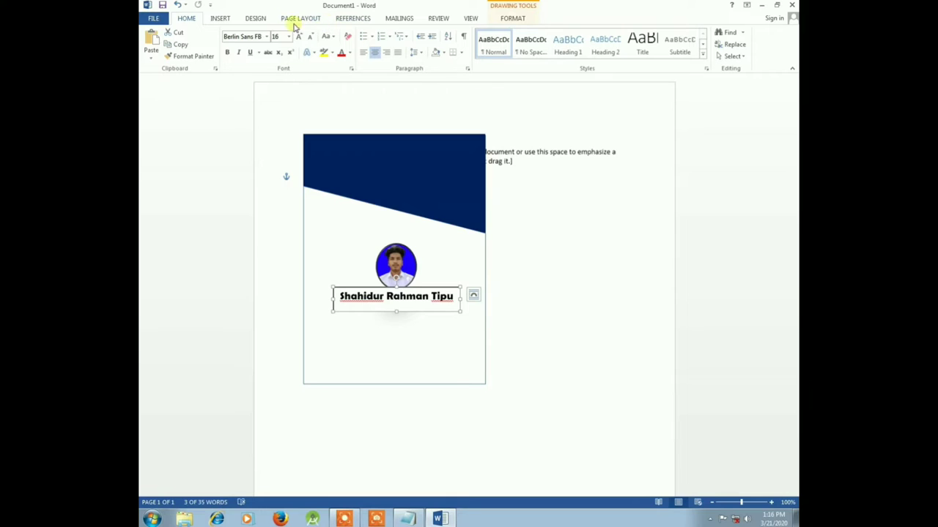
Look through the Design and Page Layout tabs, then select individual words of the name.
left_click(266, 19)
left_click(288, 20)
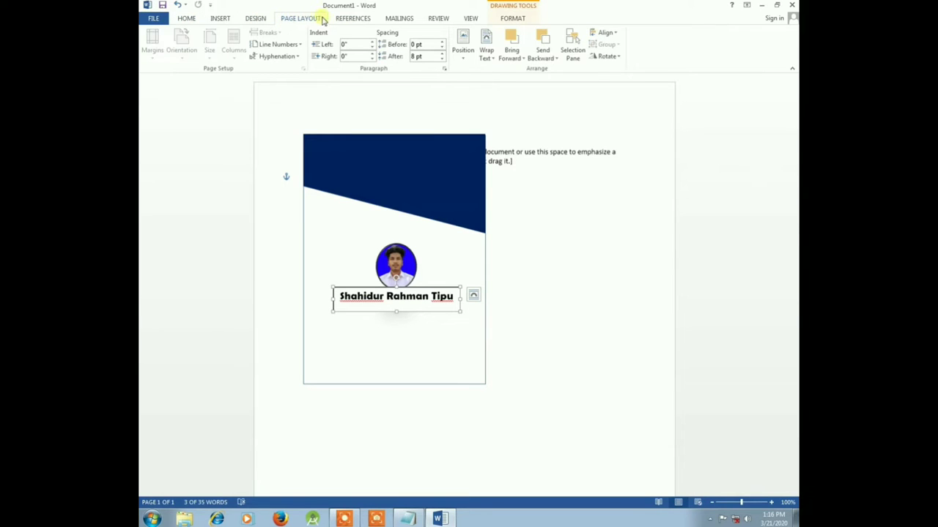
left_click(260, 19)
left_click(221, 19)
left_click(187, 20)
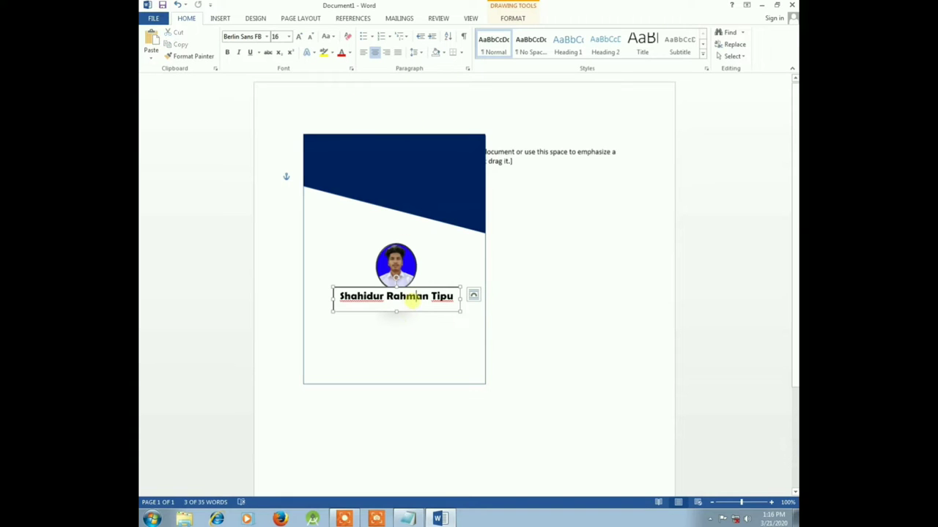
double_click(412, 297)
left_click(446, 335)
double_click(426, 296)
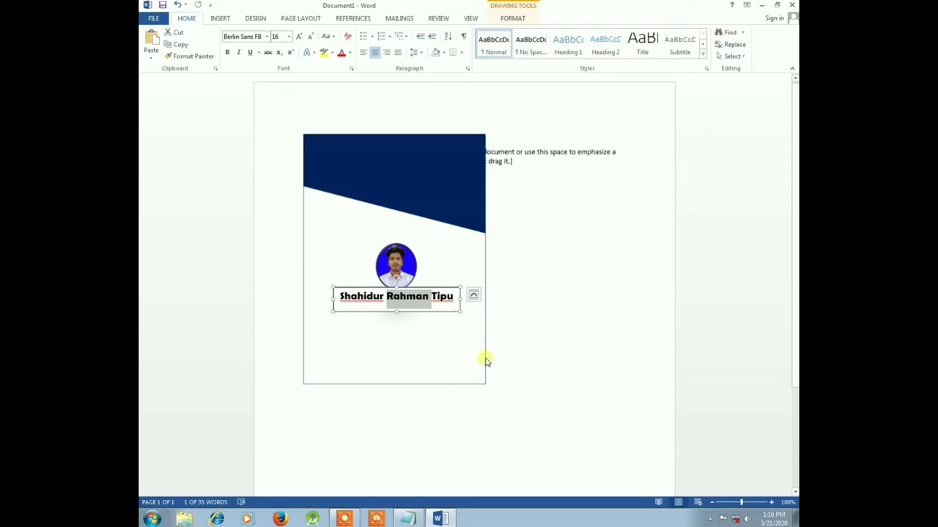
left_click(546, 351)
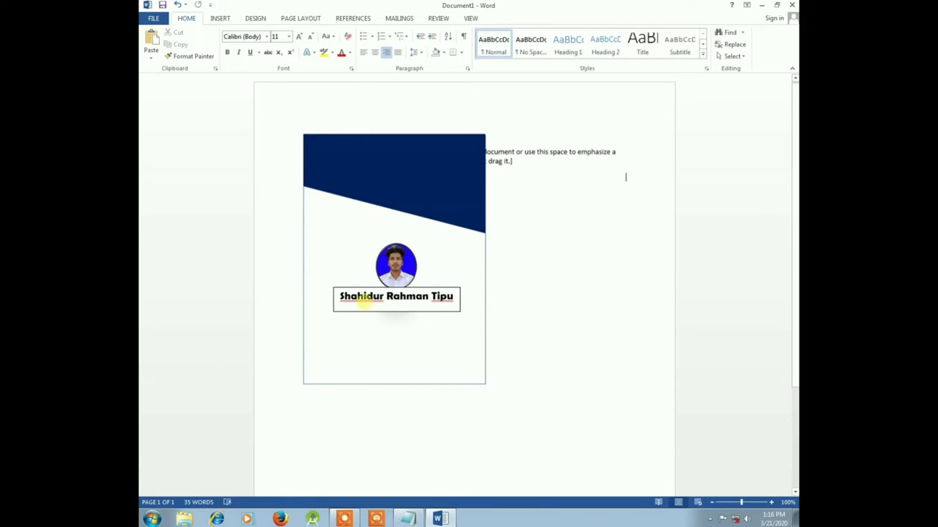
double_click(364, 300)
left_click(365, 302)
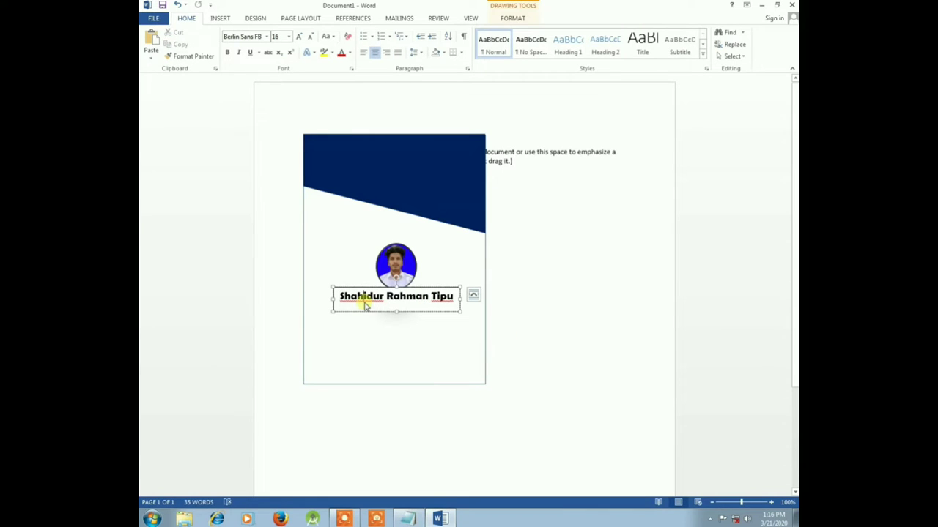
Bring up the Insert ribbon with the cursor inside the name.
left_click(220, 18)
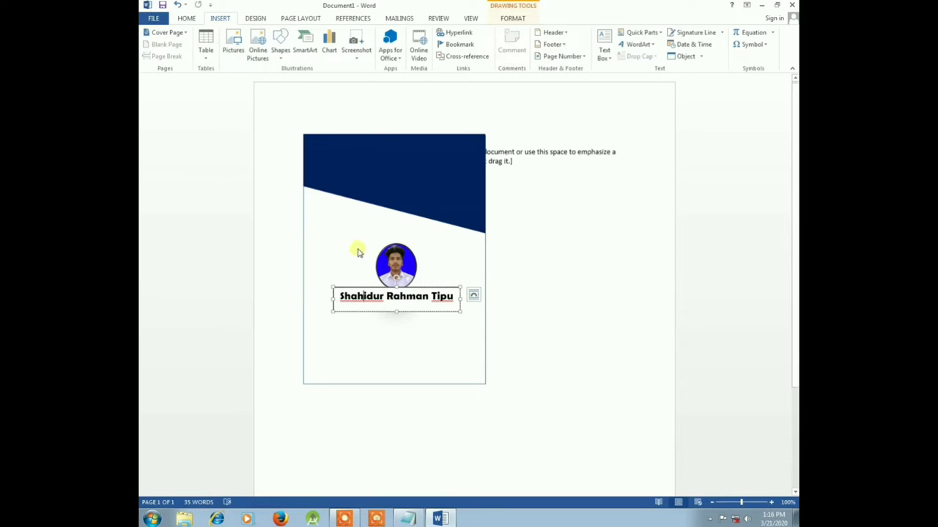
Give the name box No Outline and shorten its height to fit the name.
left_click(429, 311)
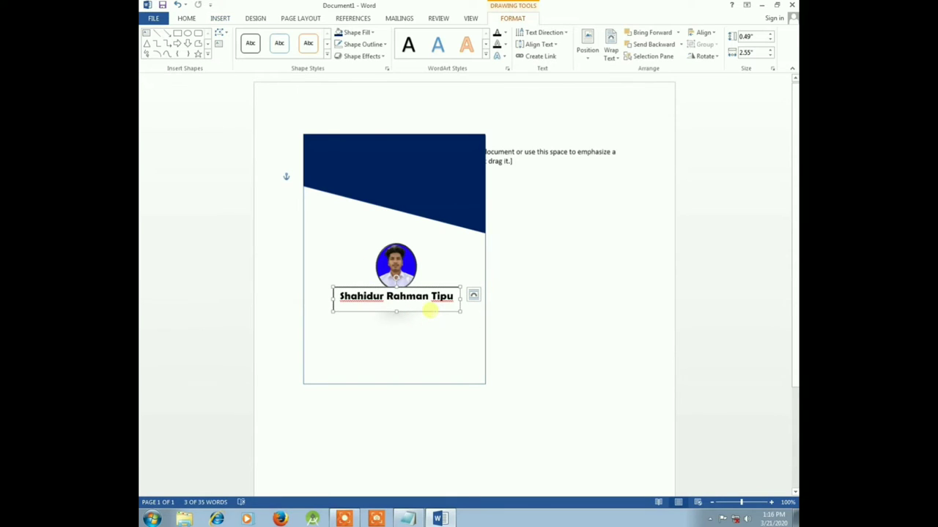
left_click(362, 44)
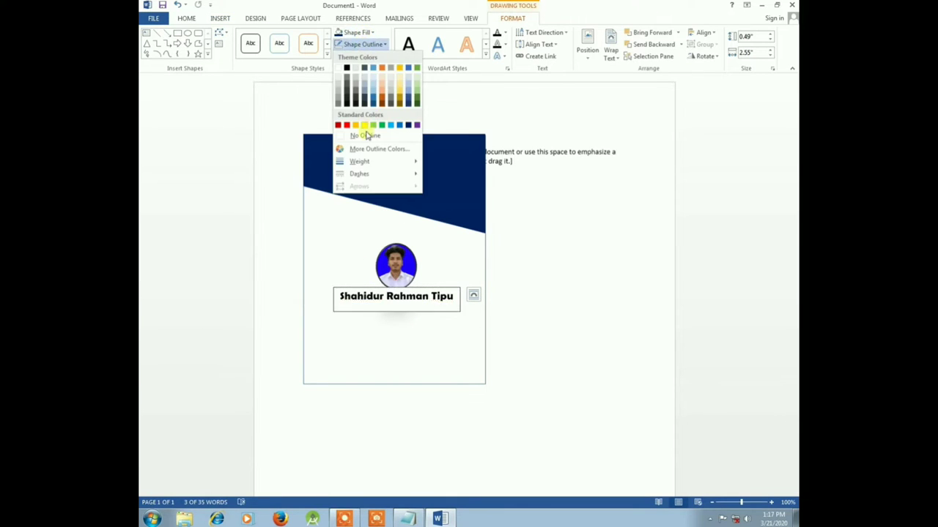
left_click(365, 136)
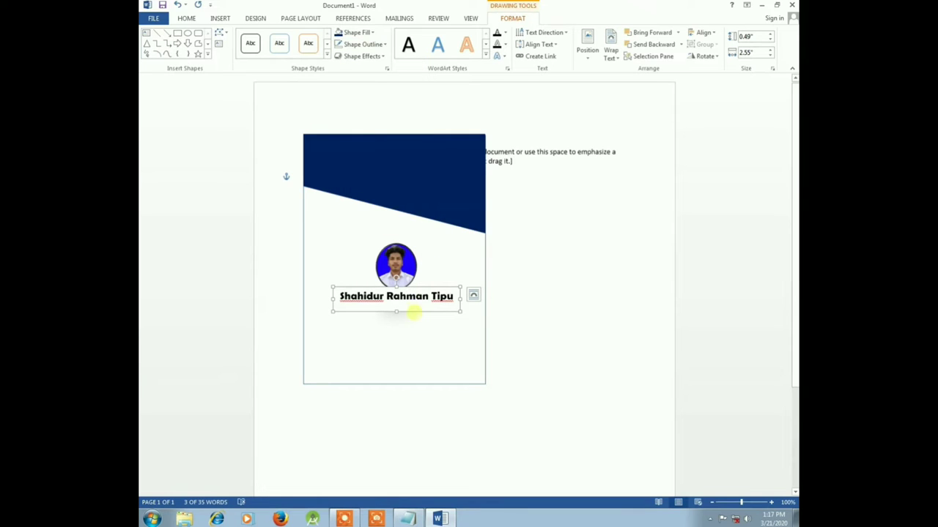
left_click_drag(395, 290, 396, 296)
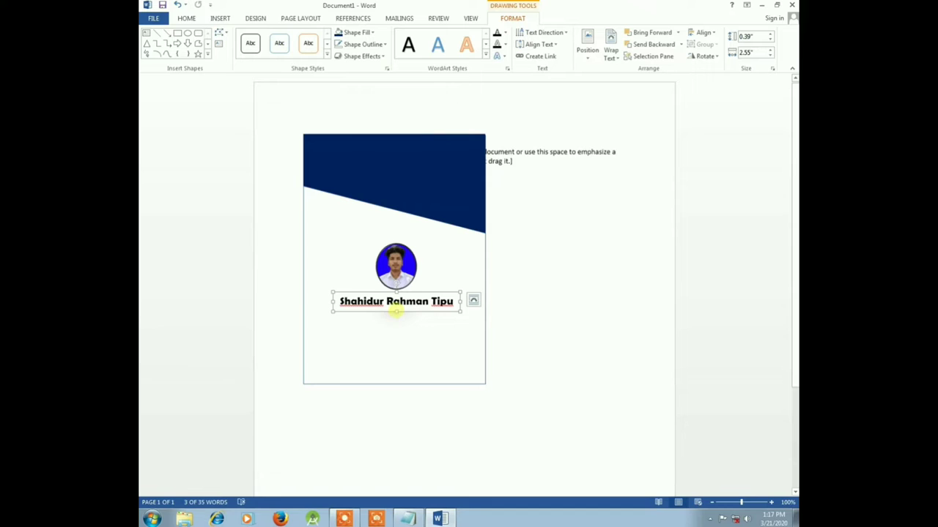
left_click_drag(395, 312, 396, 291)
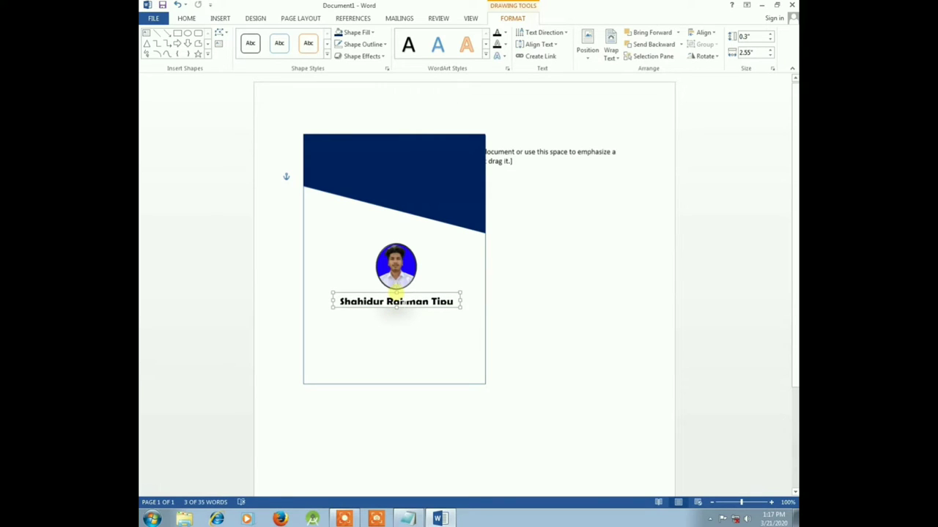
left_click(421, 321)
left_click(544, 316)
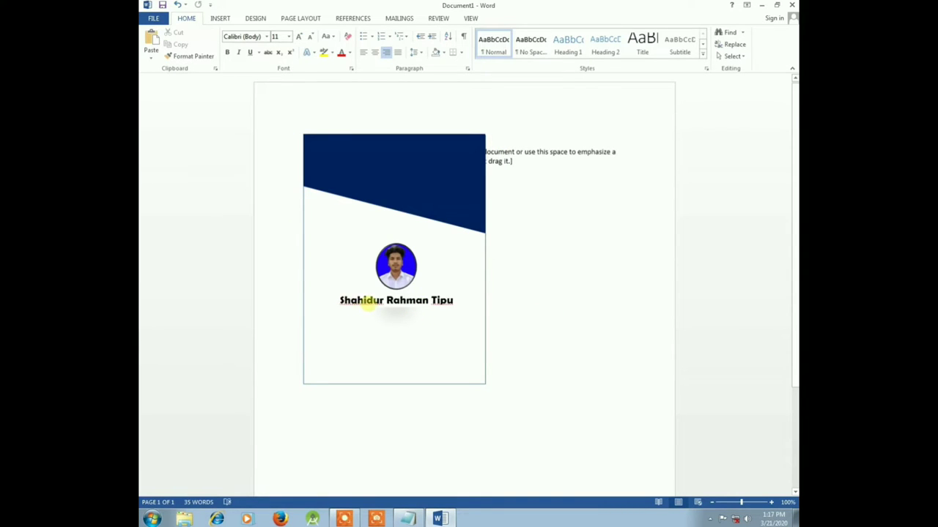
left_click(375, 307)
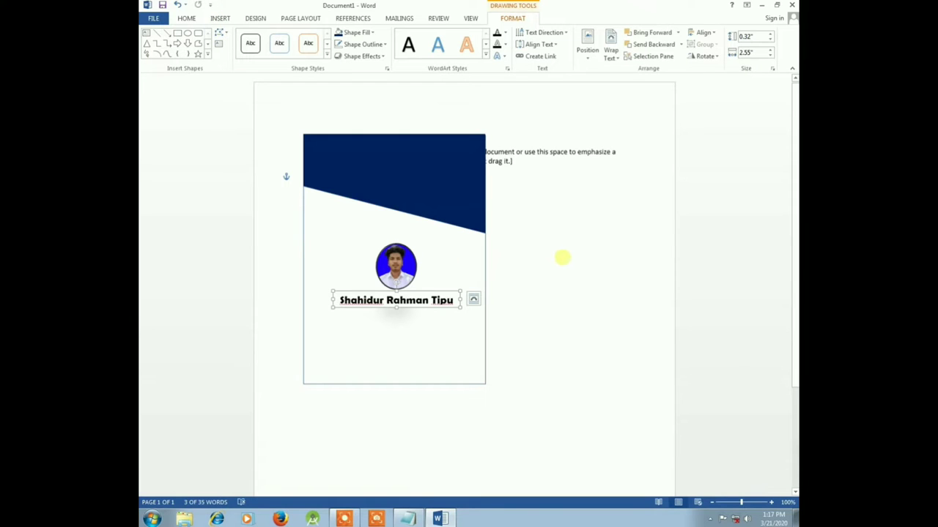
Copy the 'Class XII Sec B' line from Notepad and switch back to Word.
left_click(398, 519)
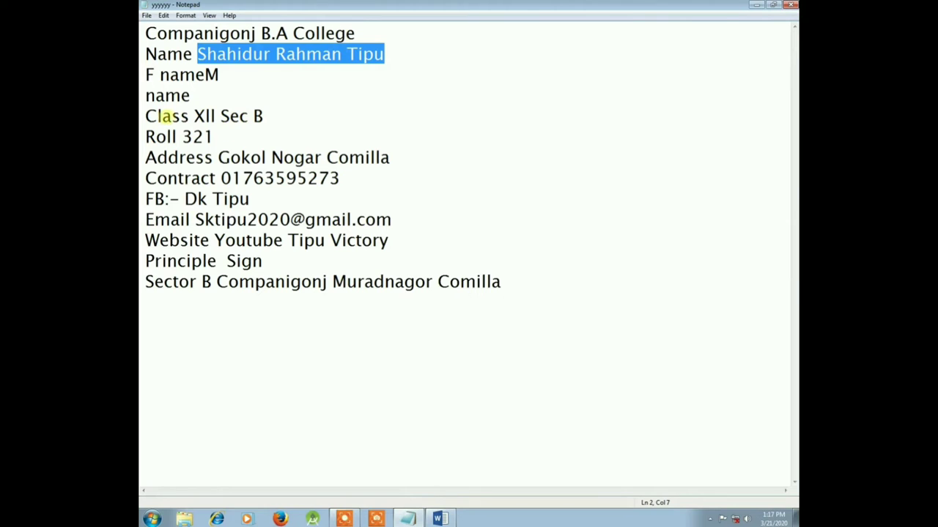
left_click_drag(264, 116, 144, 115)
right_click(146, 117)
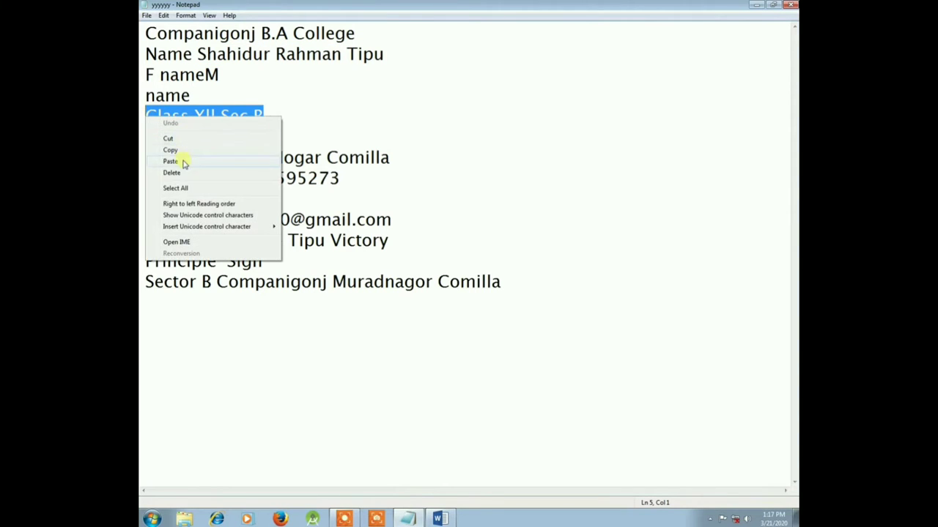
left_click(181, 152)
left_click(439, 519)
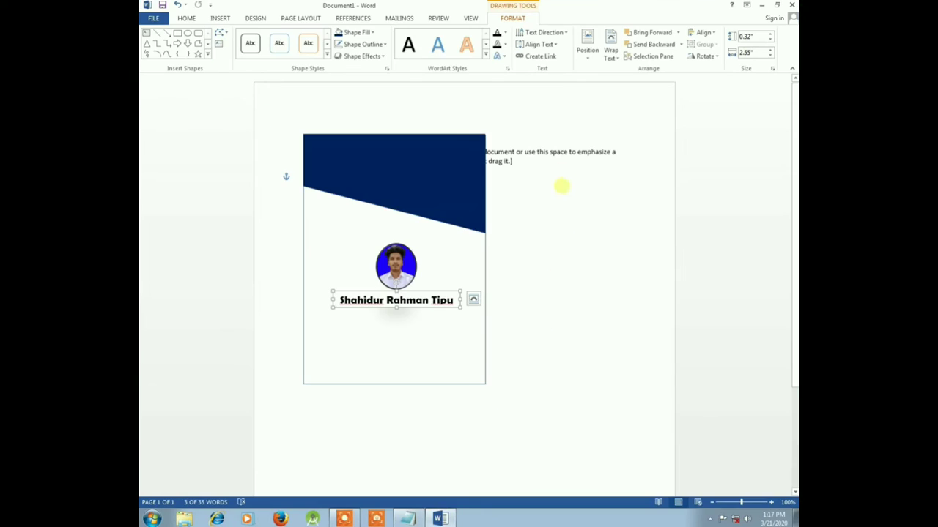
Keep the name text horizontal and delete the leftover placeholder text.
left_click(545, 33)
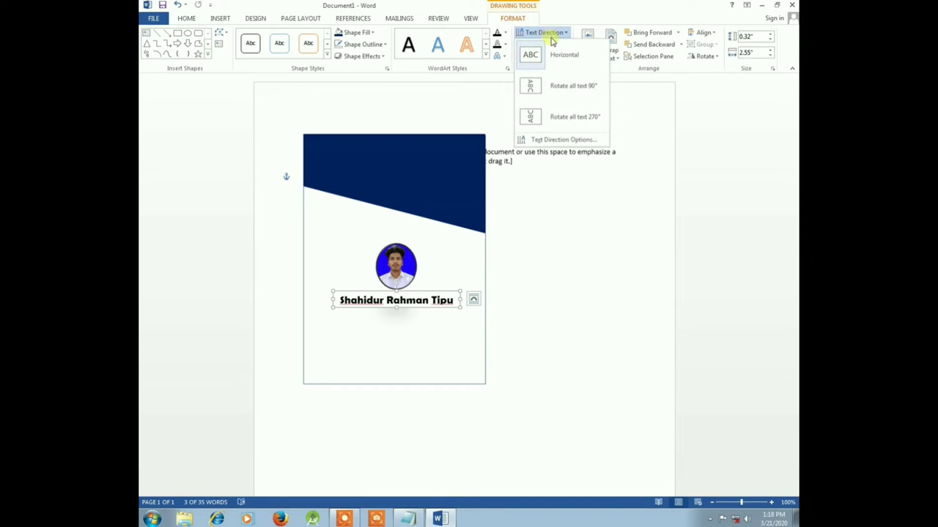
left_click(561, 58)
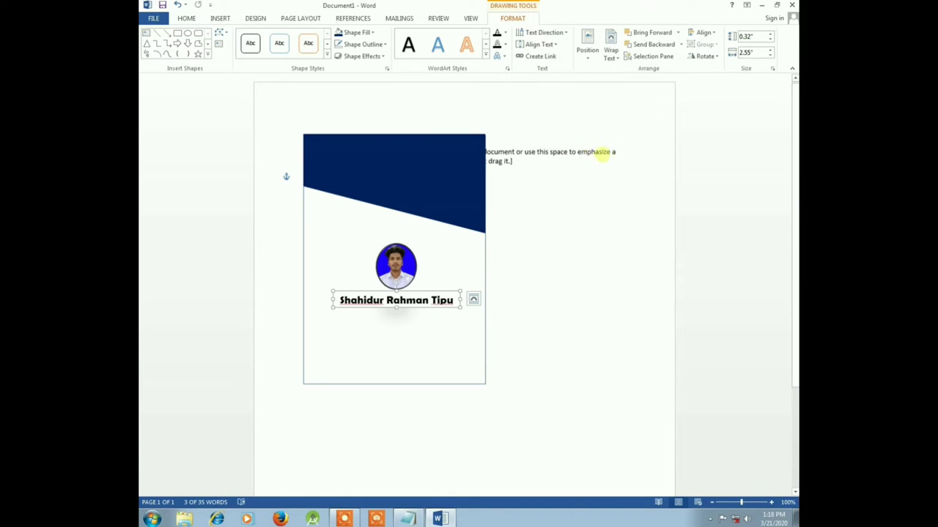
left_click(624, 152)
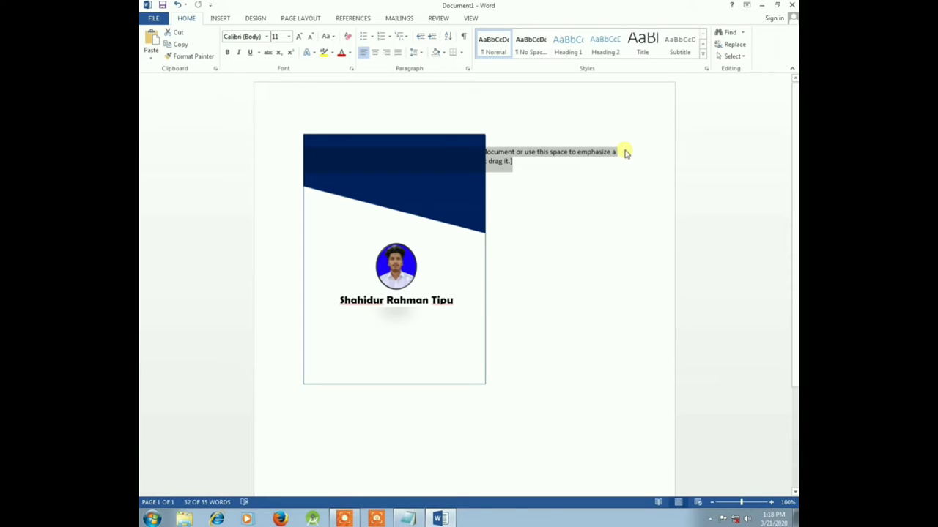
key("Delete")
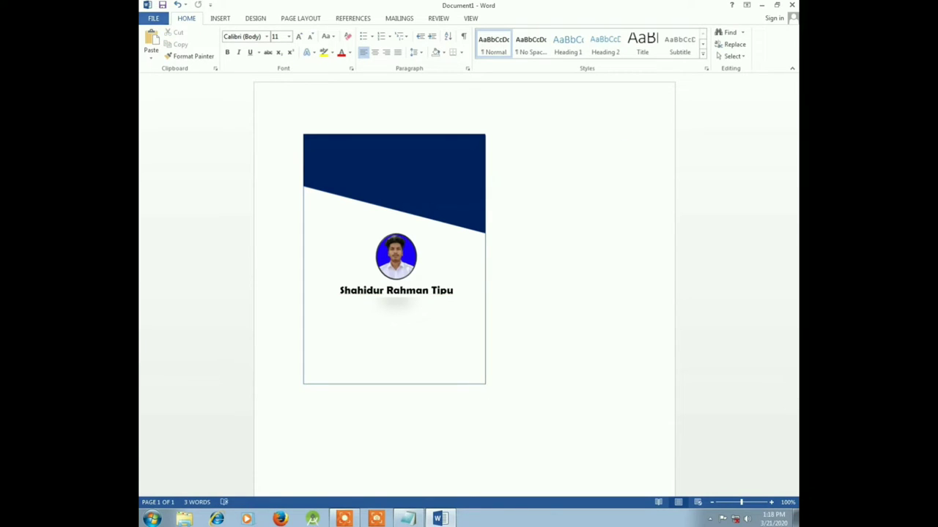
Insert a Simple Text Box, paste 'Class XII Sec B' over its placeholder, and remove the empty line.
left_click(220, 18)
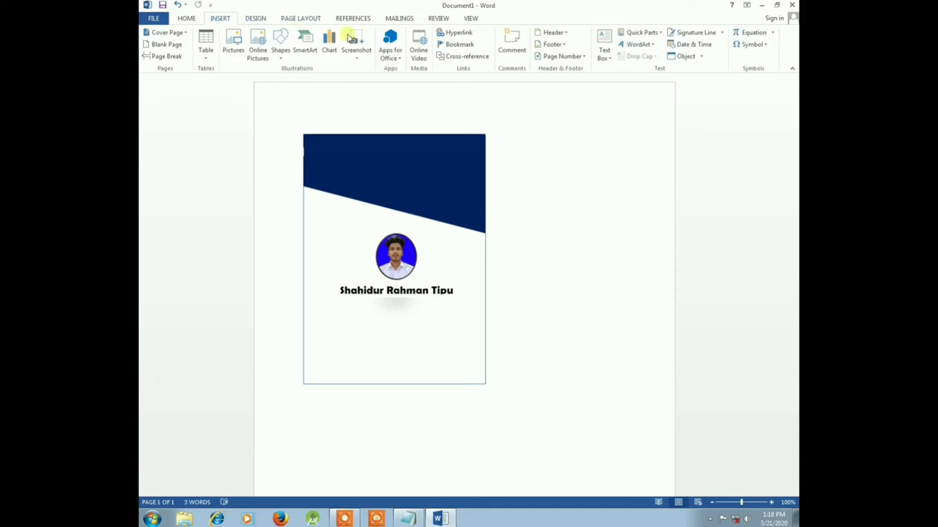
left_click(604, 52)
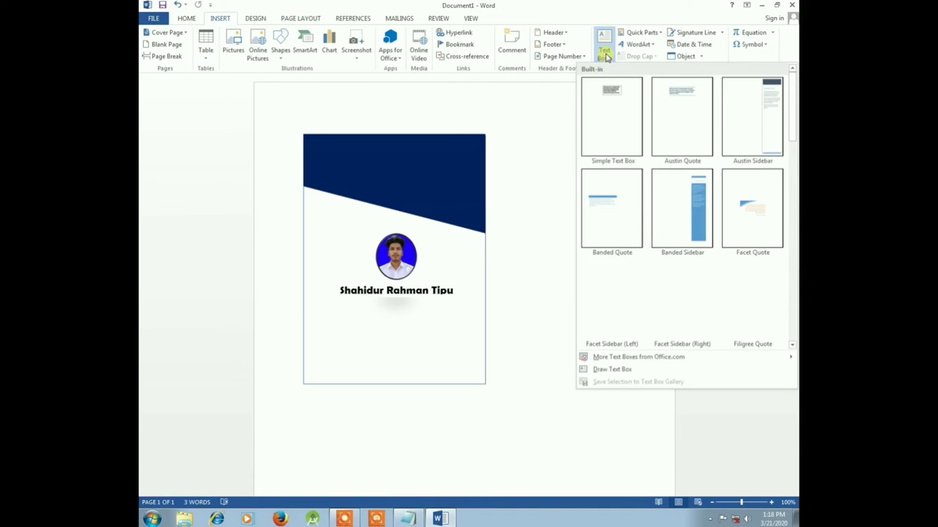
left_click(603, 105)
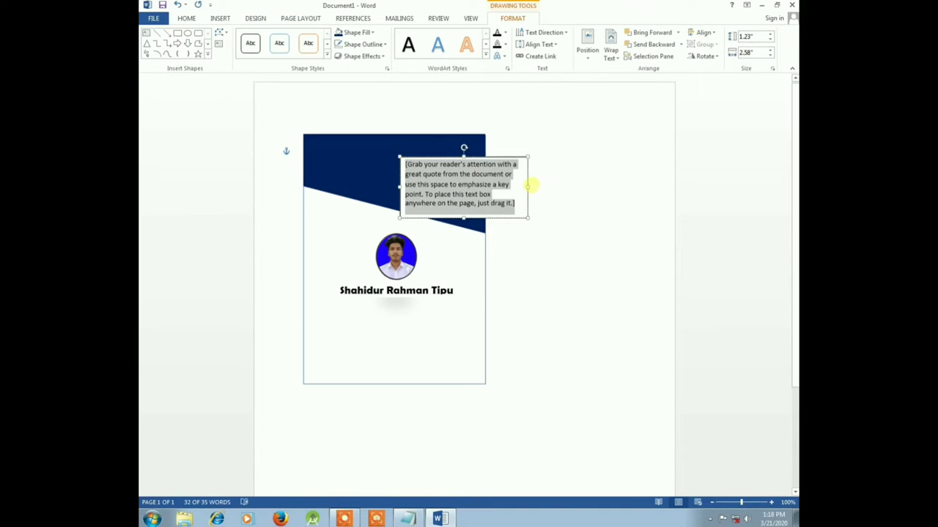
right_click(473, 189)
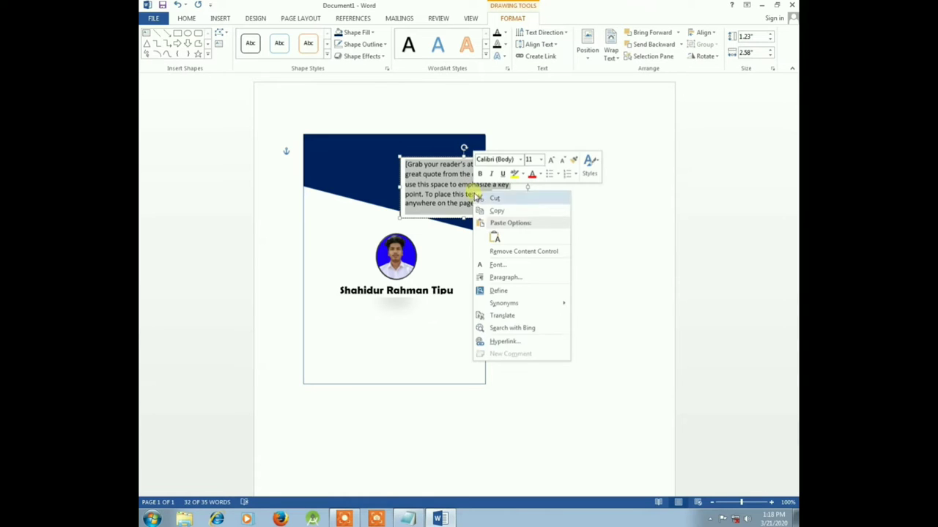
left_click(486, 231)
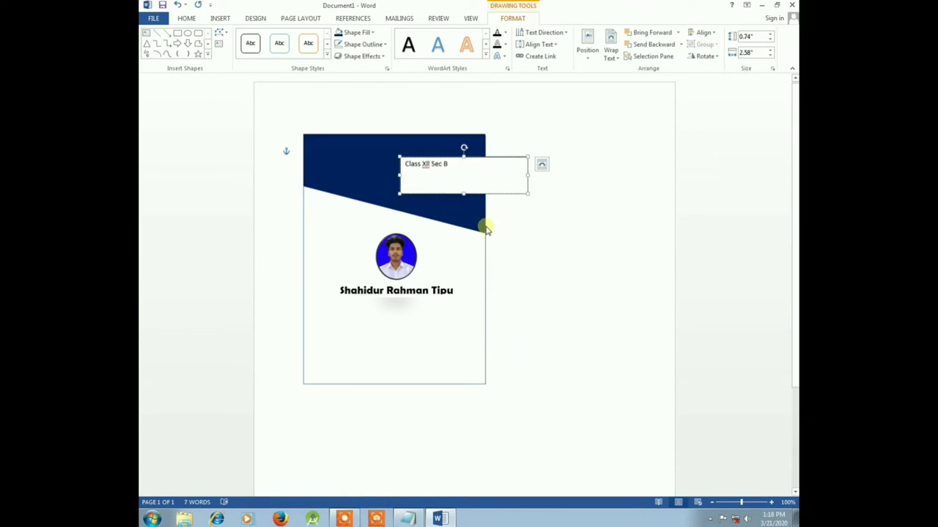
key("BackSpace")
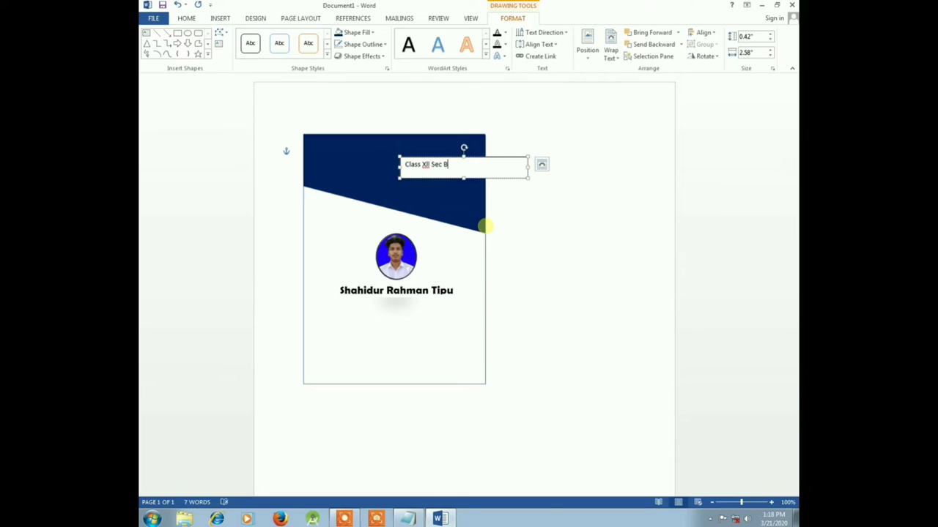
left_click(183, 18)
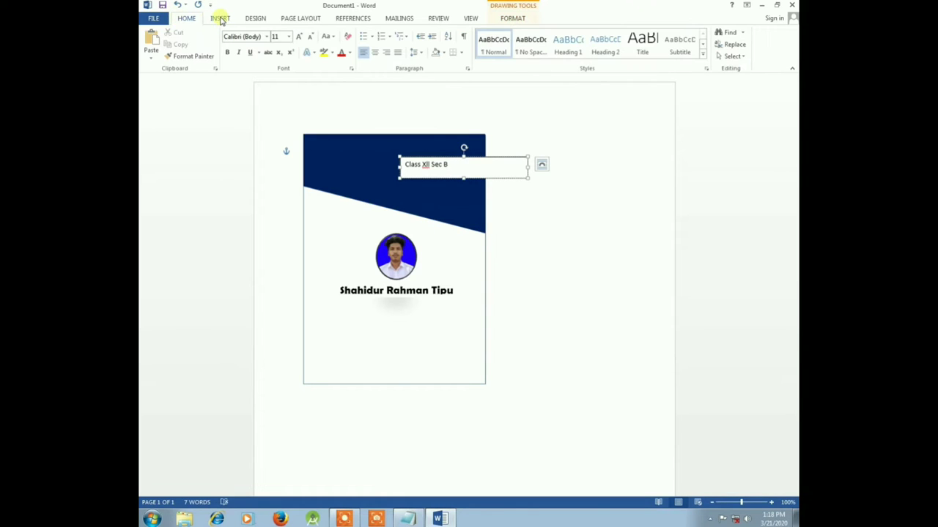
Drag the 'Class XII Sec B' box under the name, centre its text, and shrink it to one line.
mouse_move(478, 178)
left_mouse_down()
mouse_move(404, 278)
mouse_move(407, 319)
left_mouse_up()
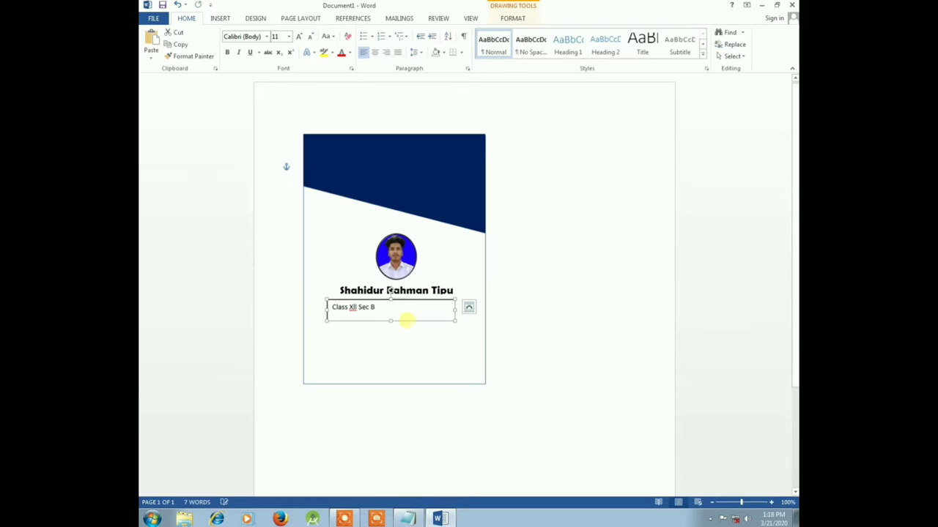
left_click(387, 53)
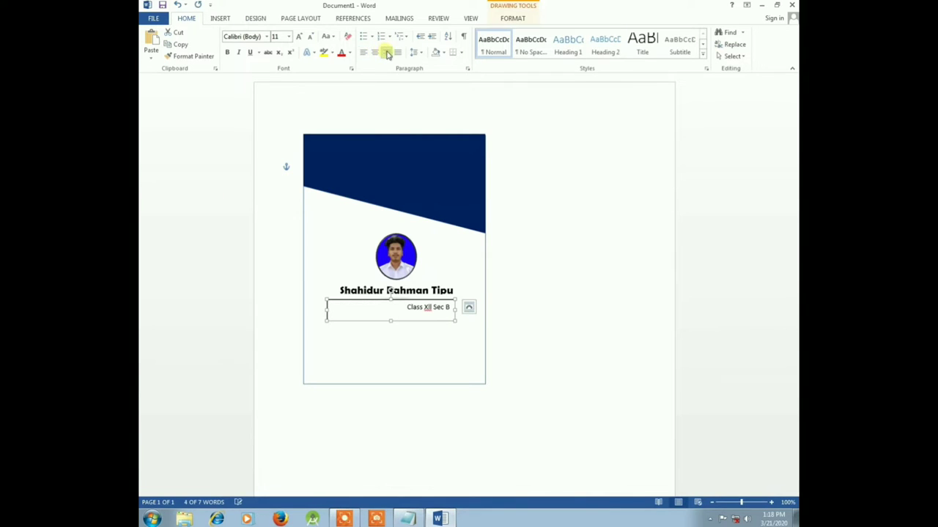
left_click(400, 53)
left_click(387, 52)
left_click(375, 53)
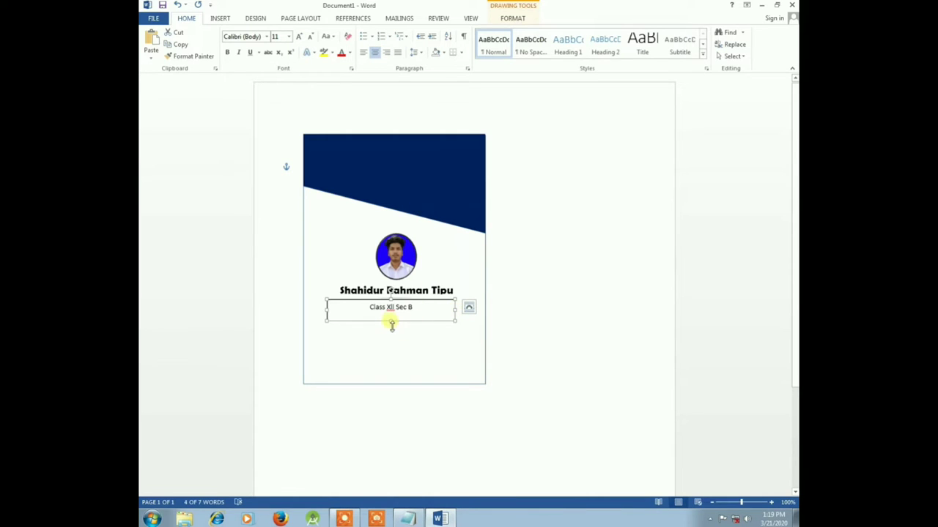
mouse_move(392, 324)
left_mouse_down()
mouse_move(392, 302)
mouse_move(425, 309)
left_mouse_up()
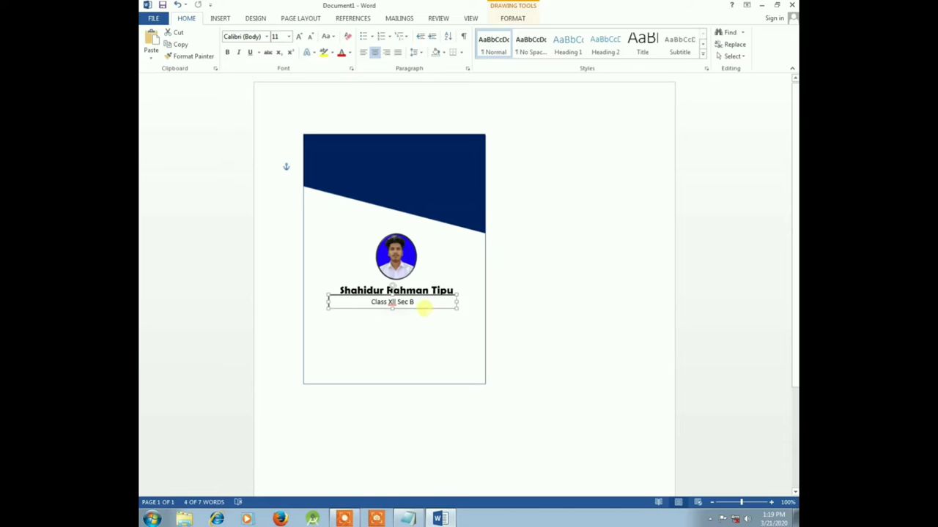
left_click_drag(424, 308, 424, 309)
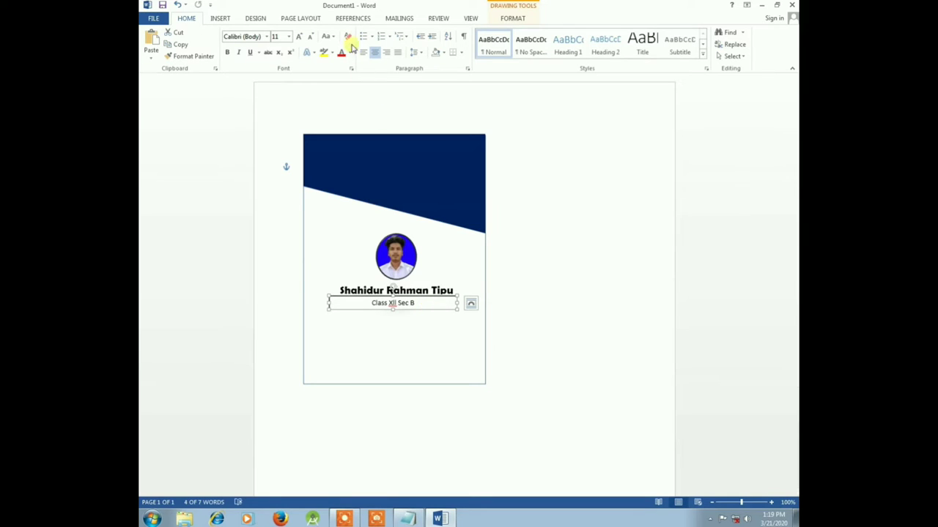
Give the class box No Outline and a white Shape Fill.
left_click(432, 342)
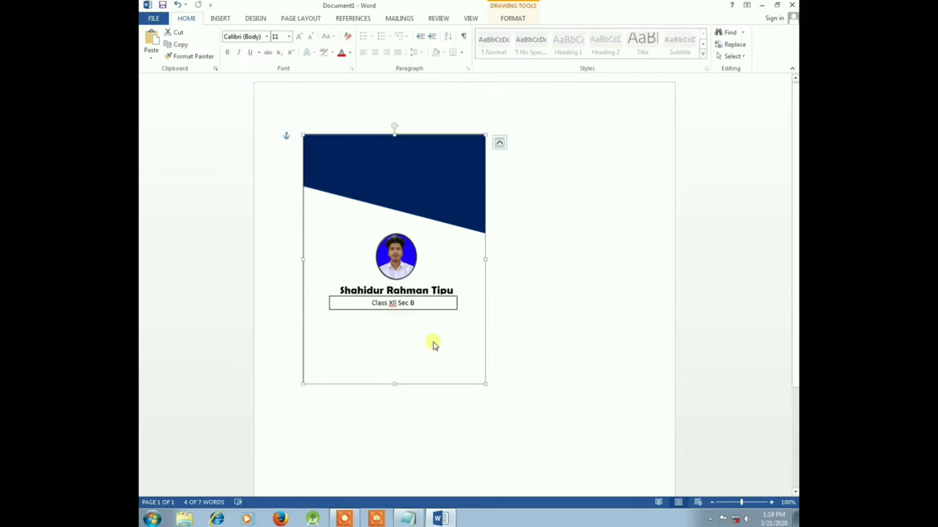
left_click(423, 303)
left_click(433, 320)
left_click(414, 305)
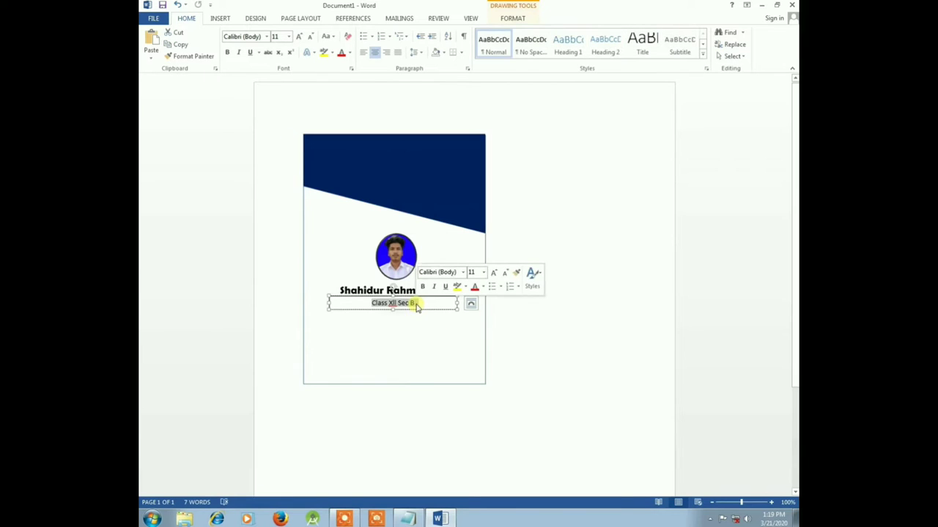
left_click(429, 328)
double_click(440, 309)
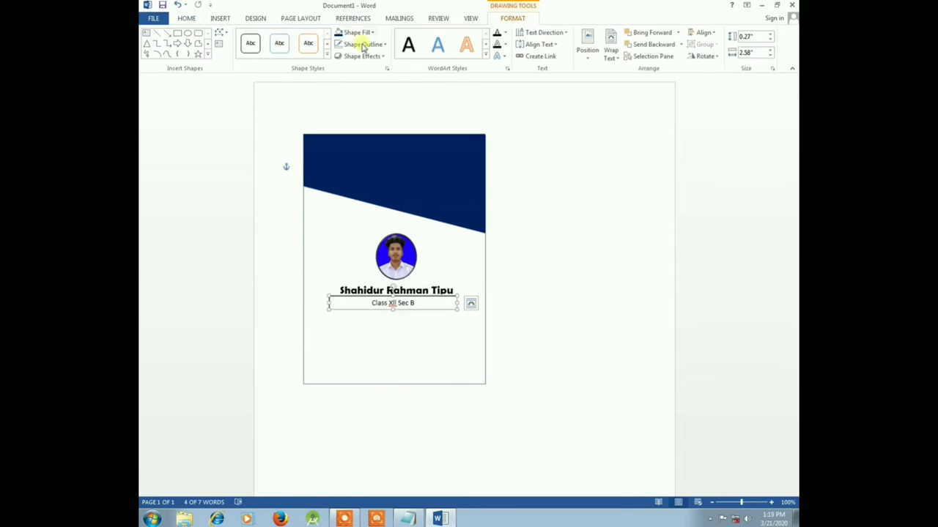
left_click(360, 44)
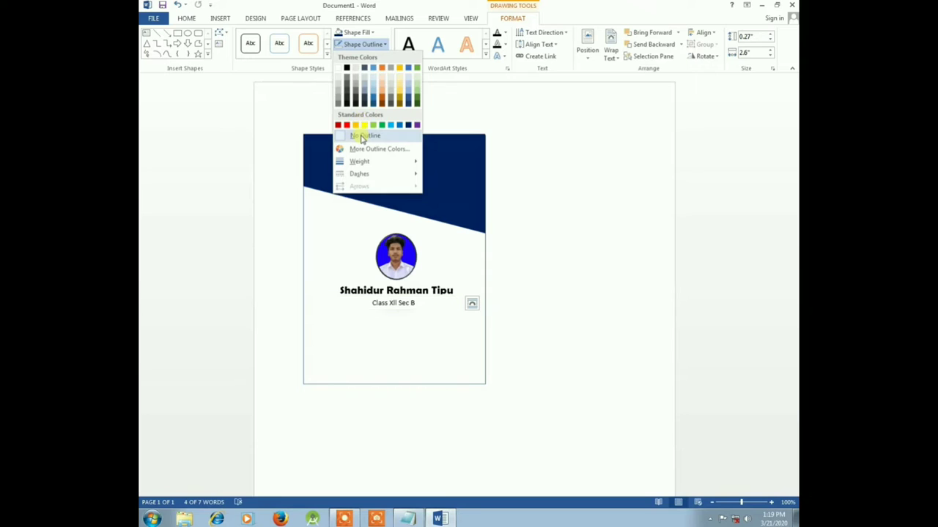
left_click(362, 136)
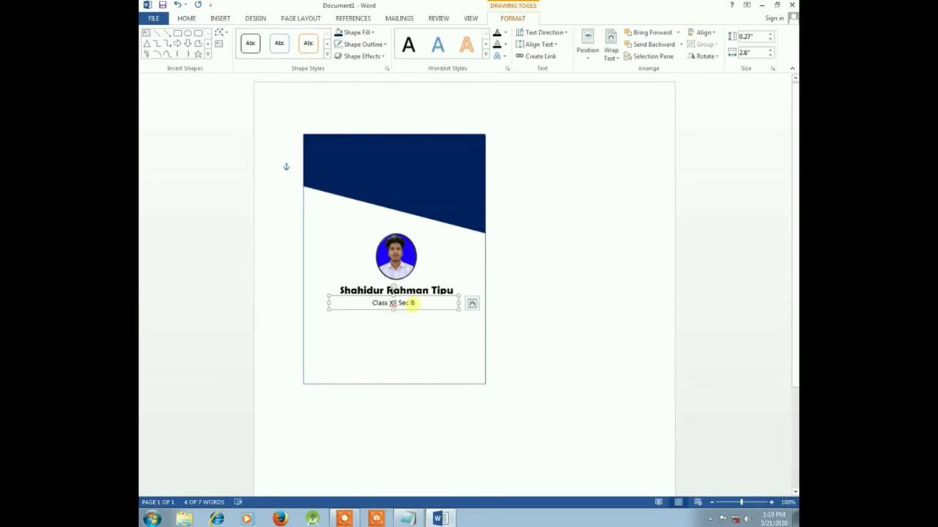
left_click(357, 32)
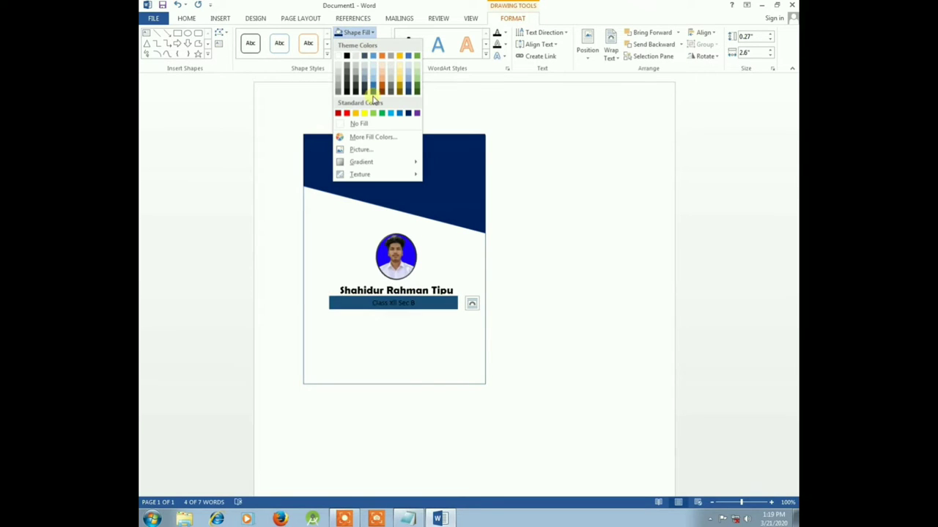
left_click(339, 57)
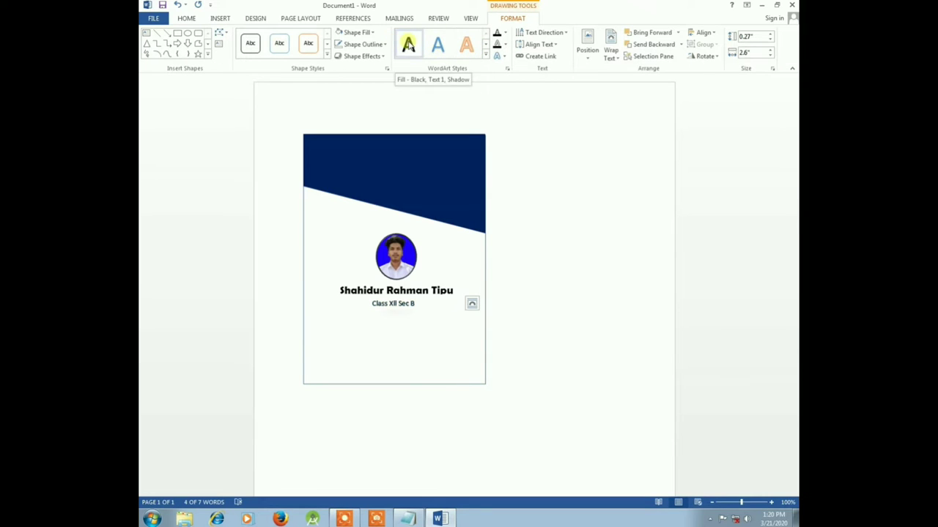
Apply an orange WordArt style to the 'Class XII Sec B' text.
left_click(485, 54)
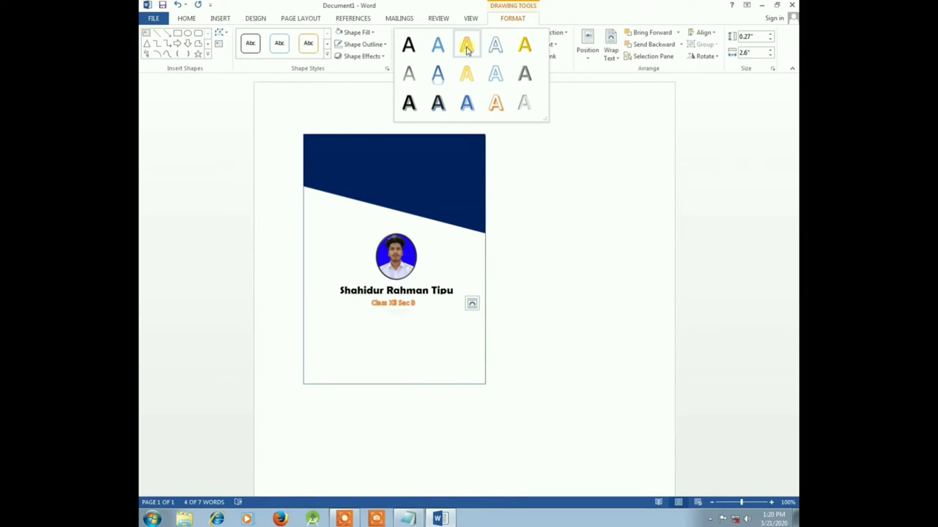
left_click(466, 44)
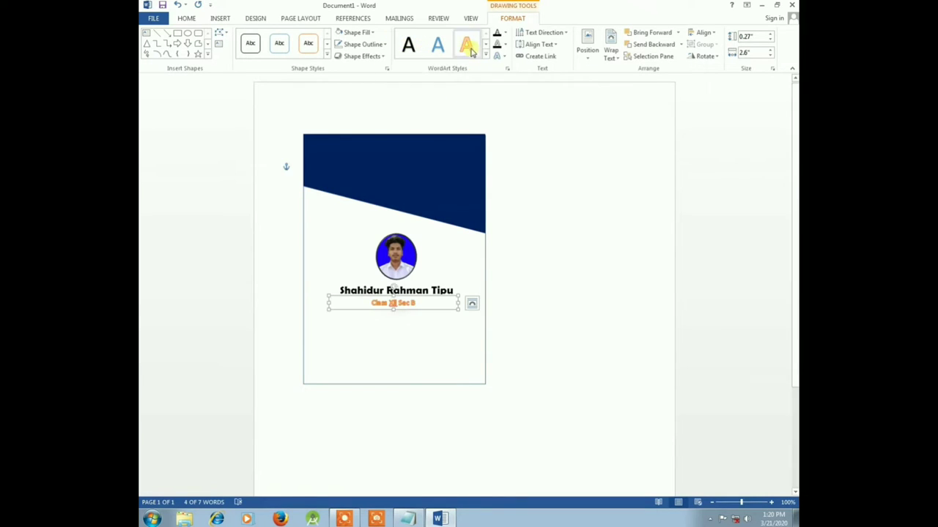
left_click(504, 34)
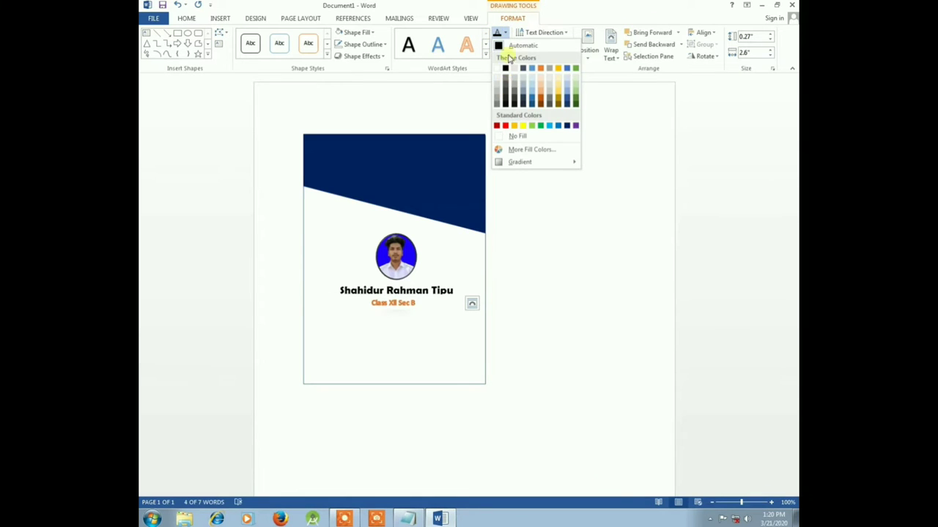
key("Escape")
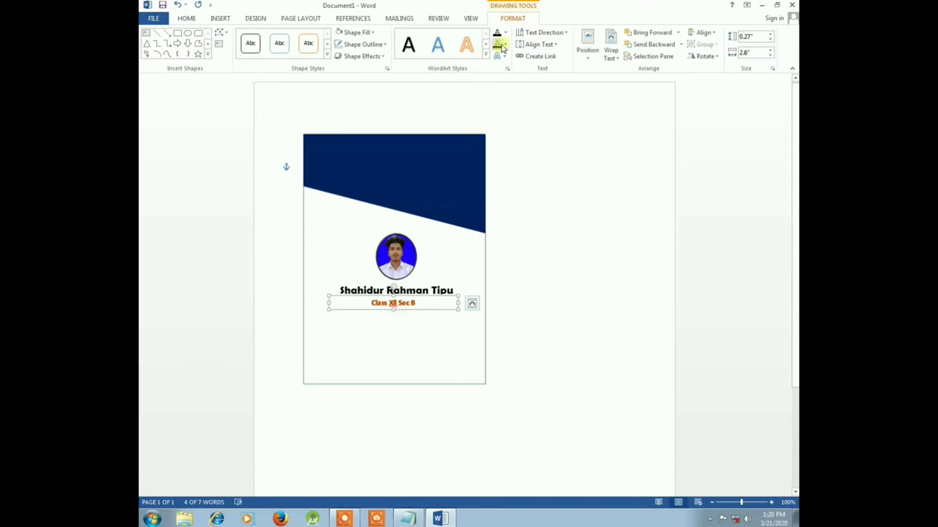
Set the class text's Text Outline to a dark colour, leaving shadow effects unapplied.
left_click(502, 46)
left_click(508, 79)
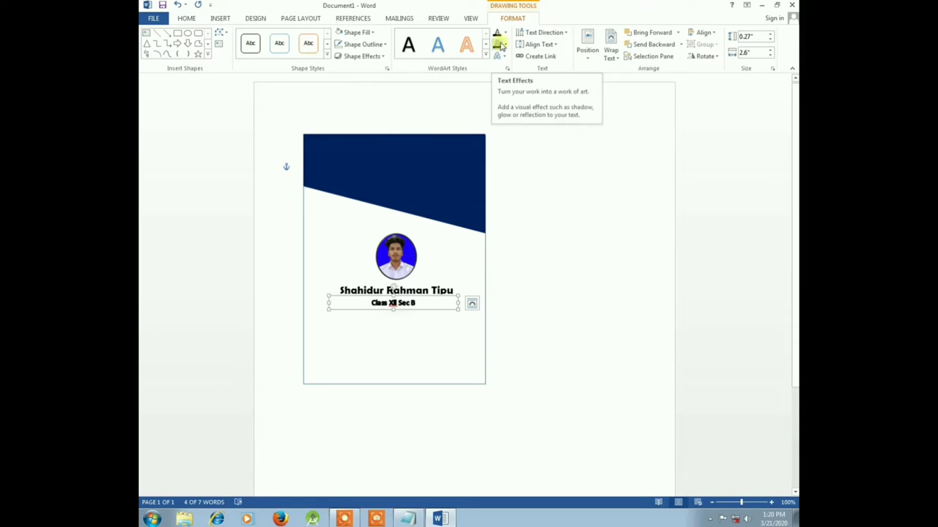
left_click(503, 45)
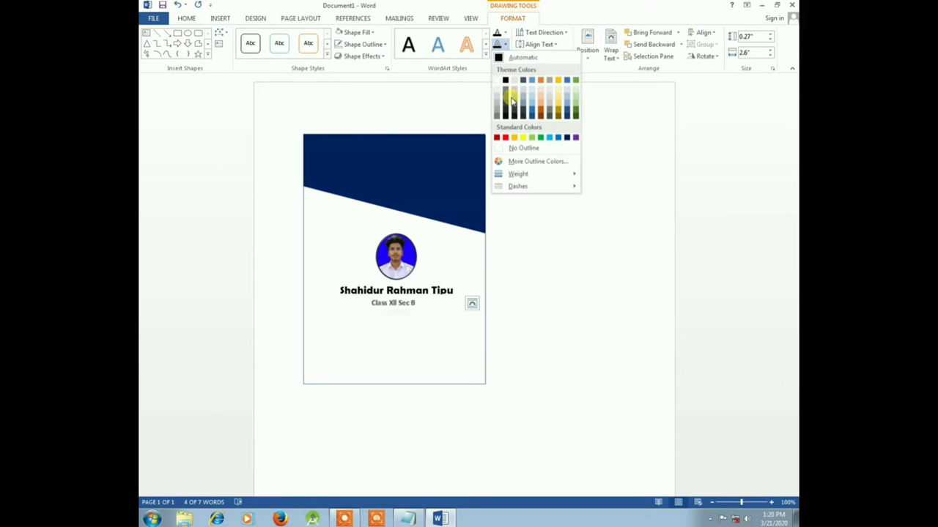
left_click(496, 80)
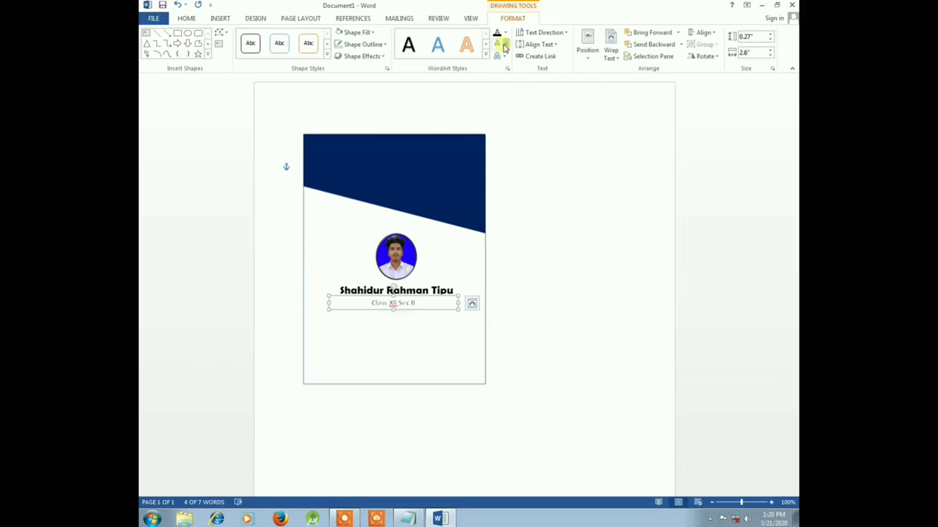
left_click(503, 46)
left_click(503, 46)
left_click(497, 44)
left_click(504, 46)
left_click(508, 46)
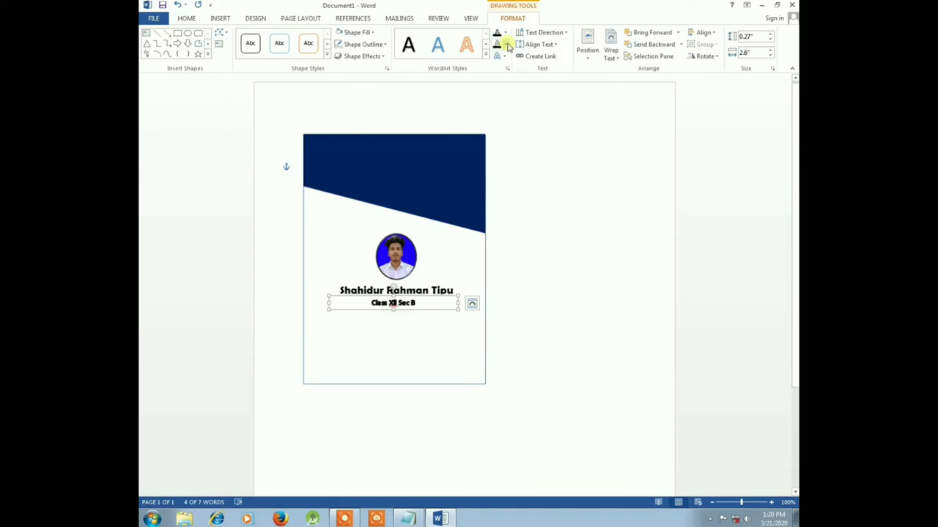
left_click(501, 56)
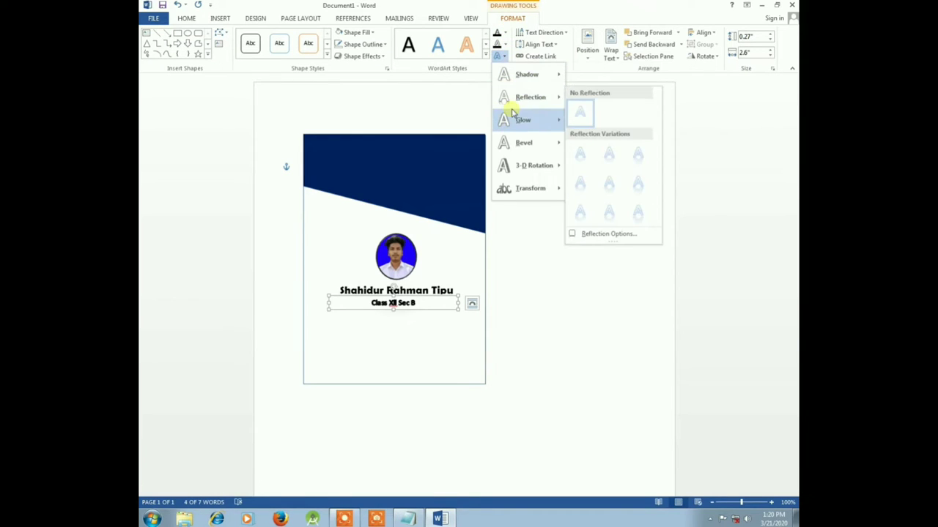
mouse_move(511, 67)
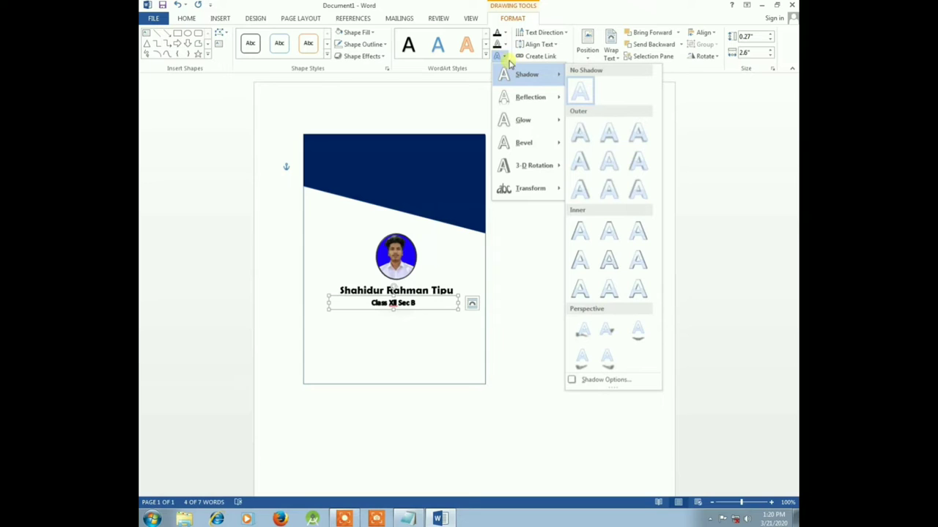
left_click(466, 67)
Select the whole Class XII Sec B line and set it in Batang.
left_click(189, 21)
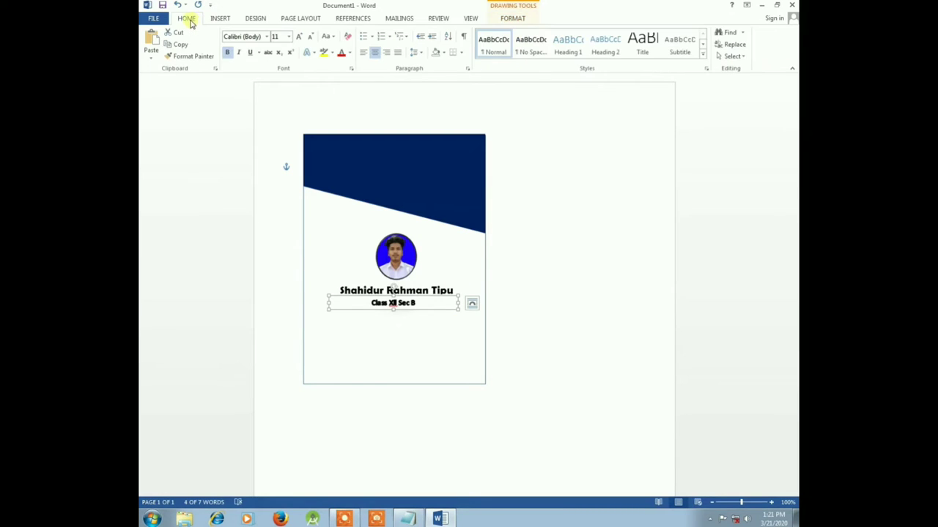
left_click(153, 18)
left_click(161, 16)
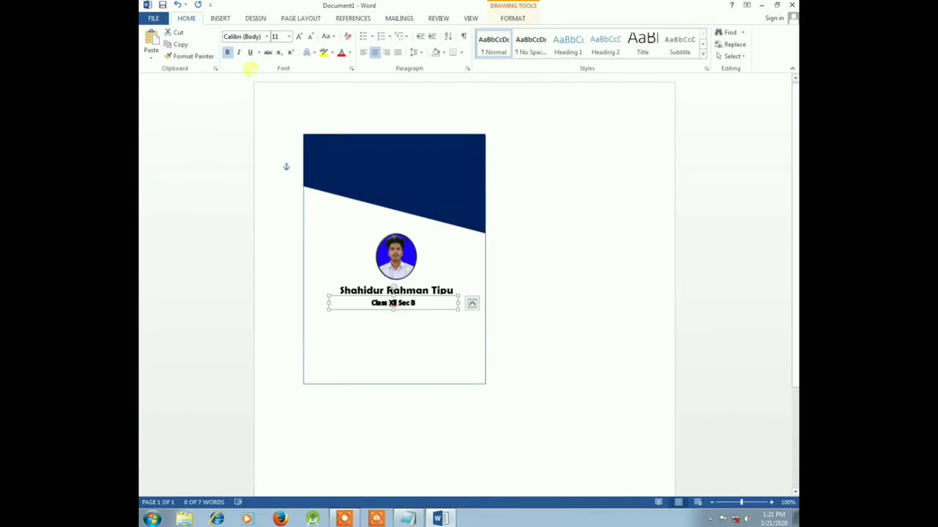
left_click(430, 352)
left_click(409, 303)
triple_click(412, 307)
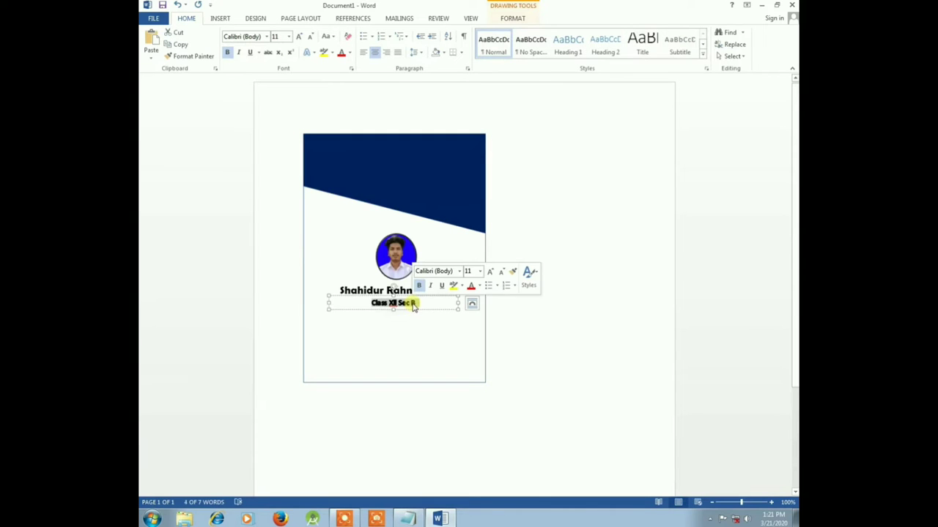
left_click(245, 36)
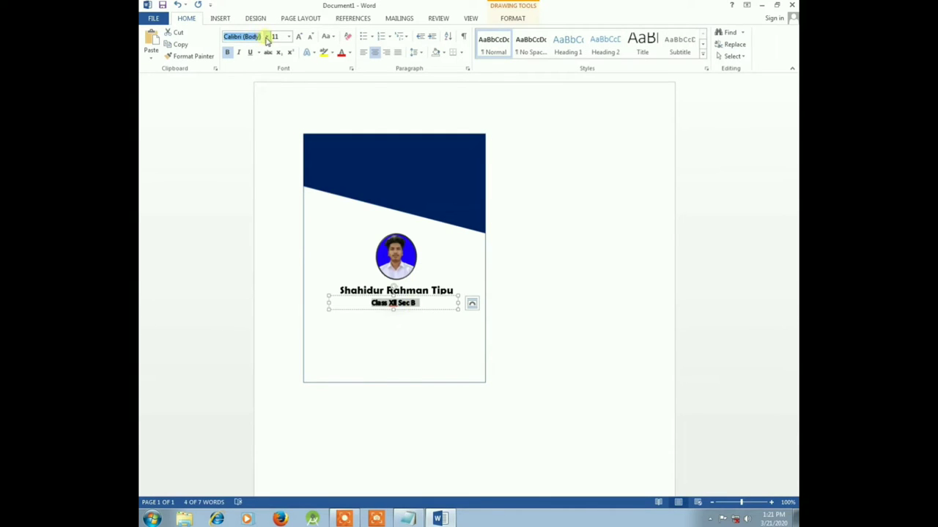
left_click(267, 36)
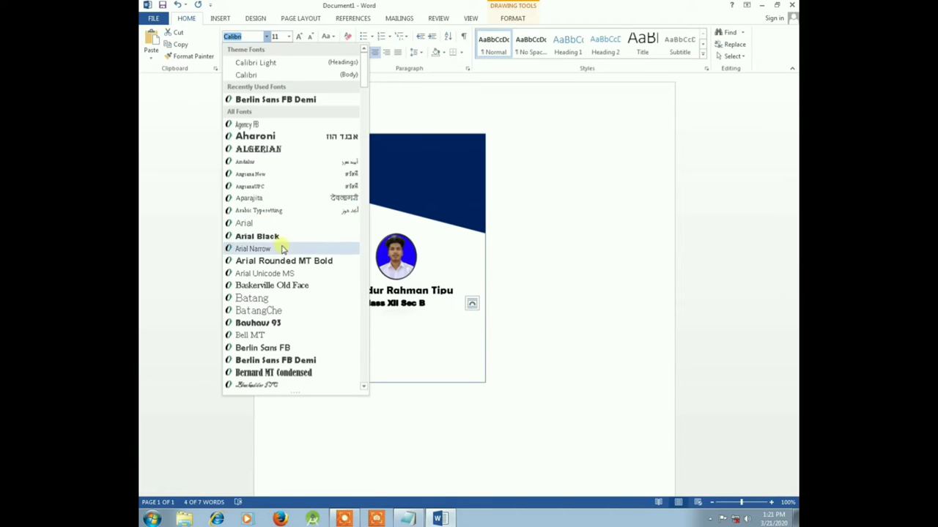
left_click(291, 300)
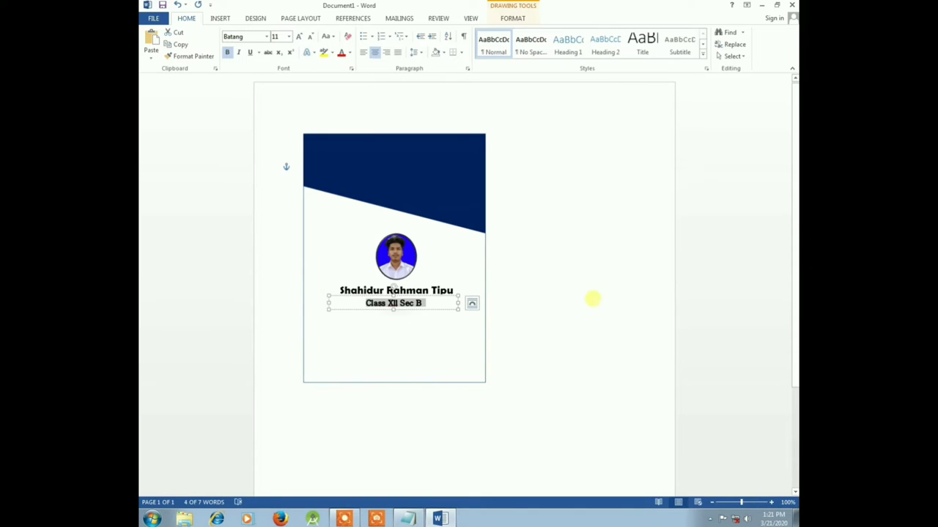
left_click(587, 298)
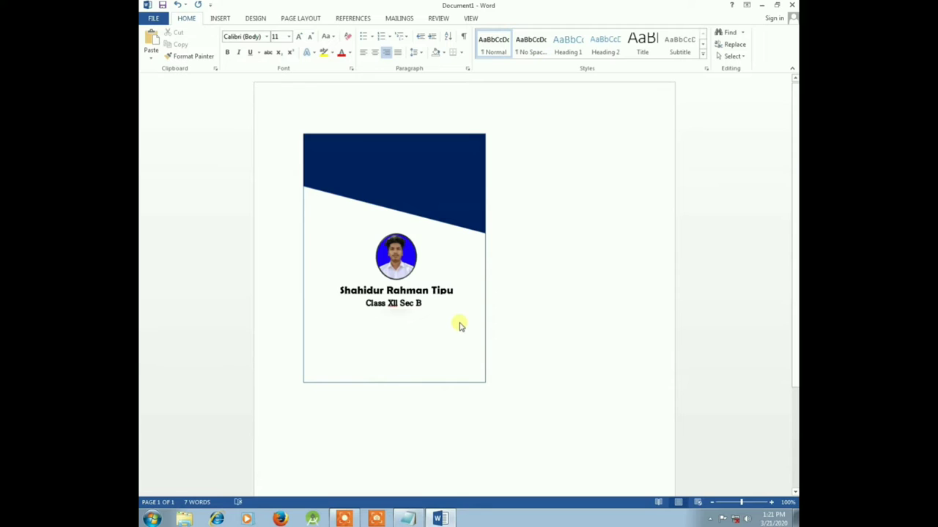
Try Arial and then Bell MT on the Class XII Sec B line.
left_click(402, 307)
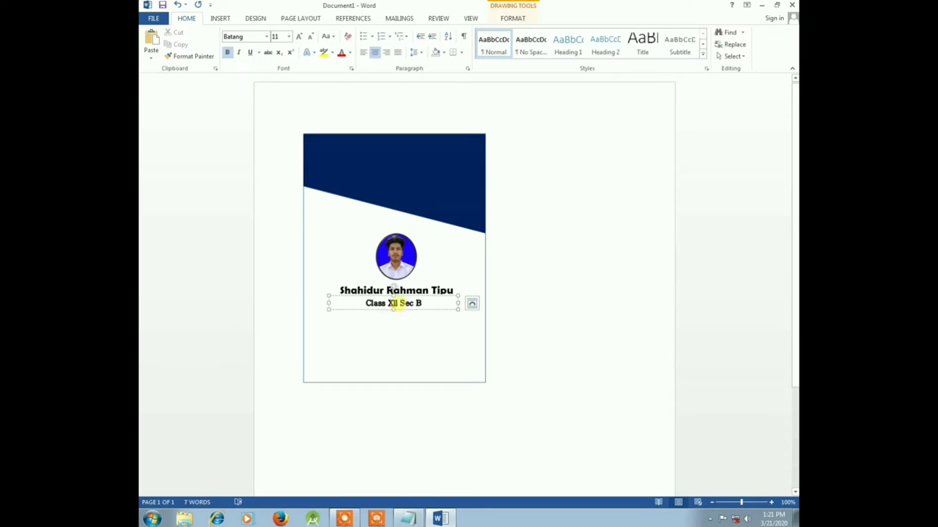
left_click(266, 36)
left_click(299, 237)
left_click(267, 37)
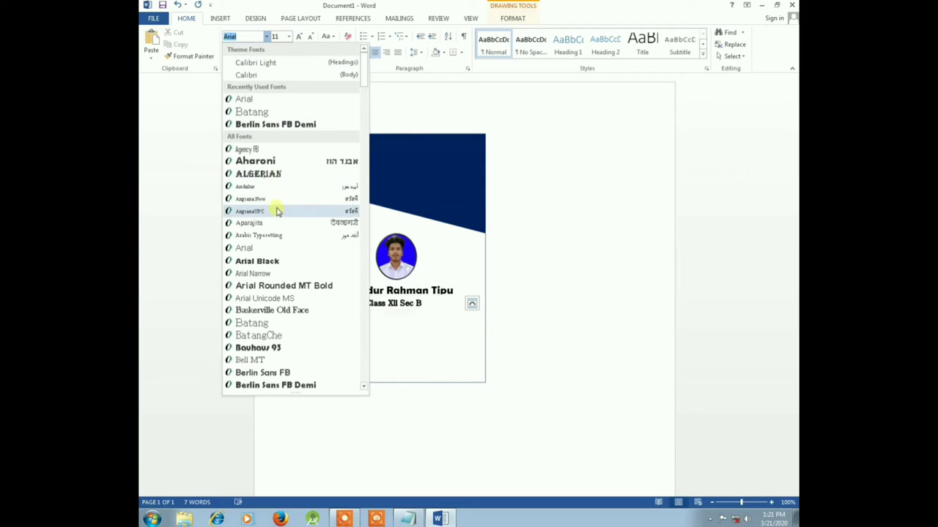
left_click(279, 360)
Apply Cambria to the class line text, then reselect its text box and the card.
left_click(531, 292)
double_click(419, 304)
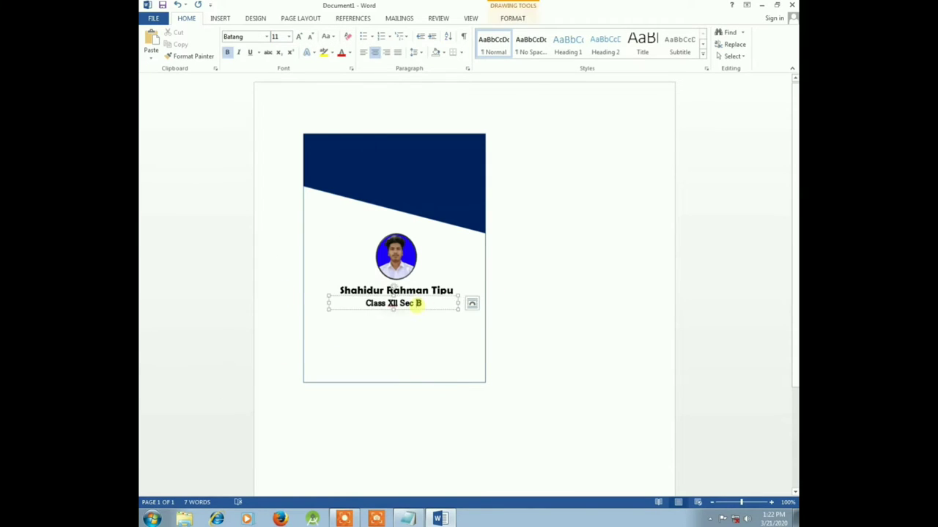
left_click(266, 37)
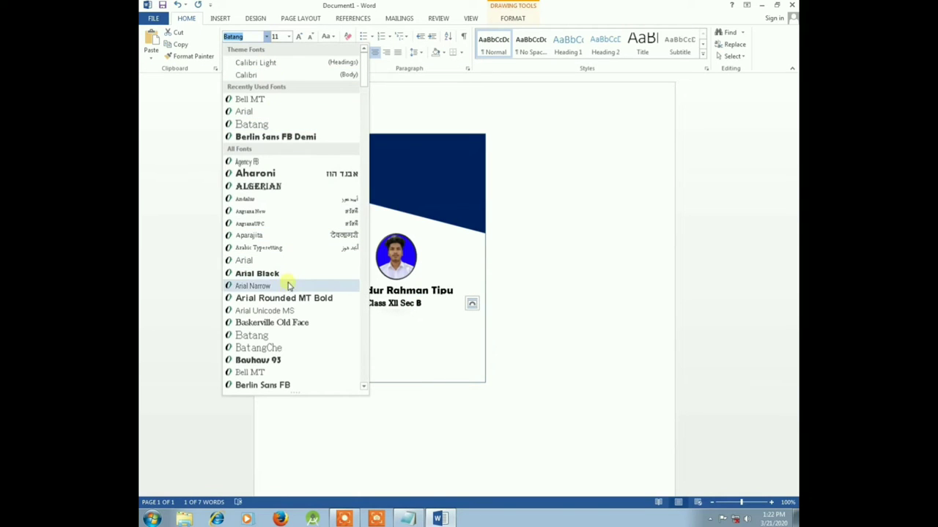
scroll(284, 377, "down", 6)
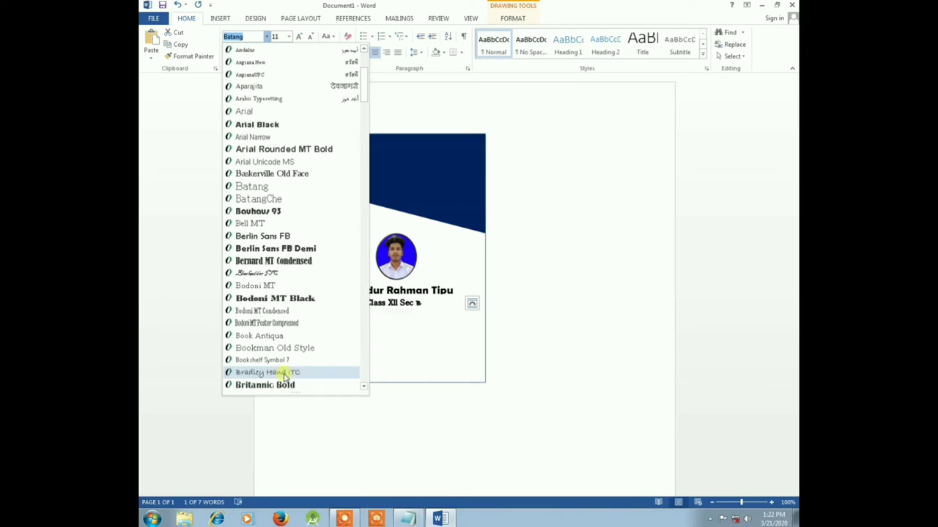
scroll(282, 359, "down", 4)
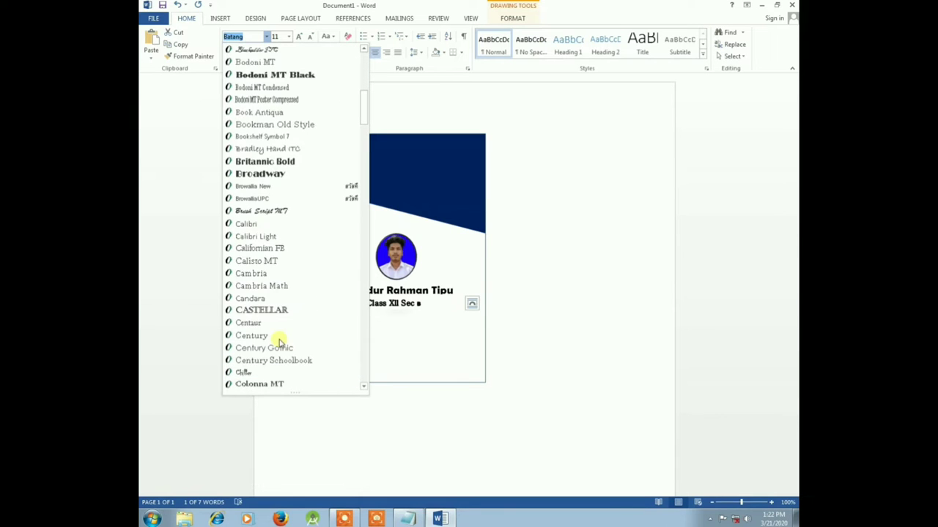
scroll(280, 344, "down", 3)
scroll(279, 343, "down", 2)
scroll(279, 342, "down", 4)
scroll(279, 342, "down", 2)
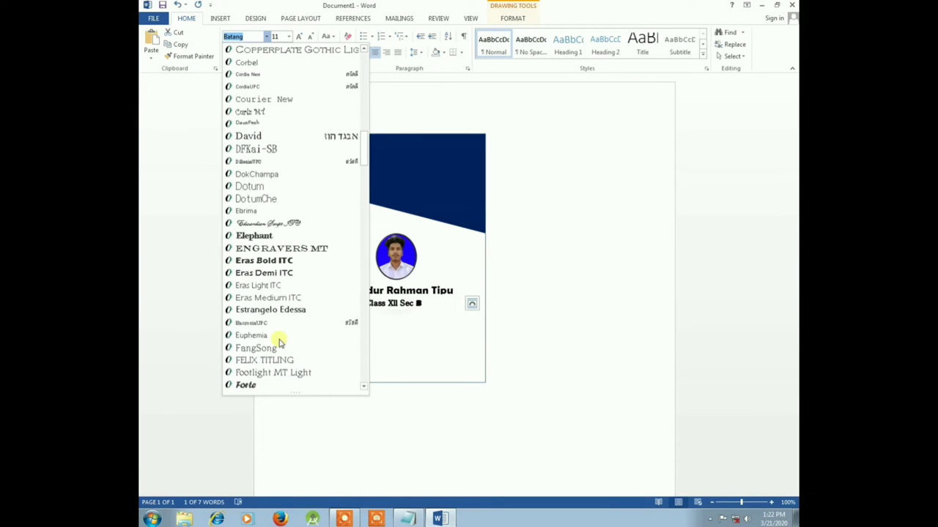
scroll(279, 343, "down", 1)
scroll(279, 342, "down", 2)
scroll(280, 340, "down", 1)
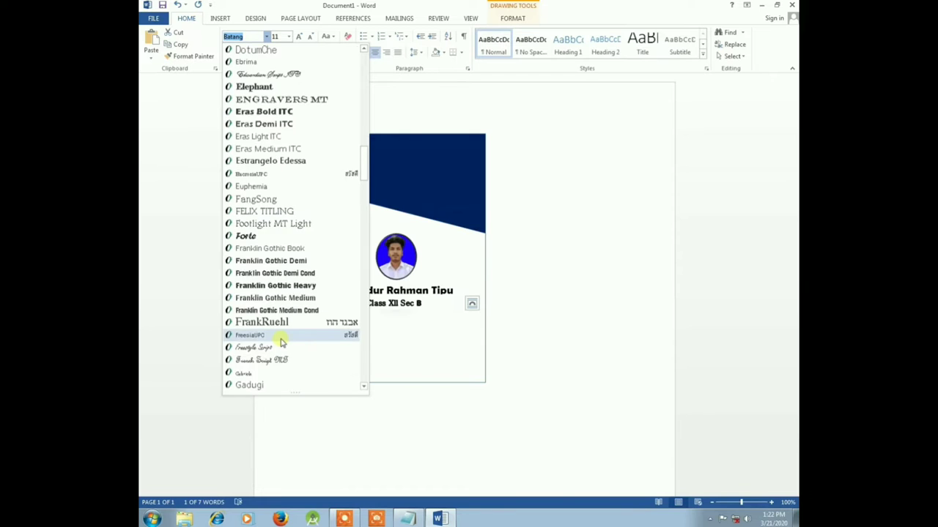
scroll(281, 341, "down", 2)
scroll(280, 341, "down", 8)
scroll(282, 339, "down", 6)
scroll(282, 339, "down", 4)
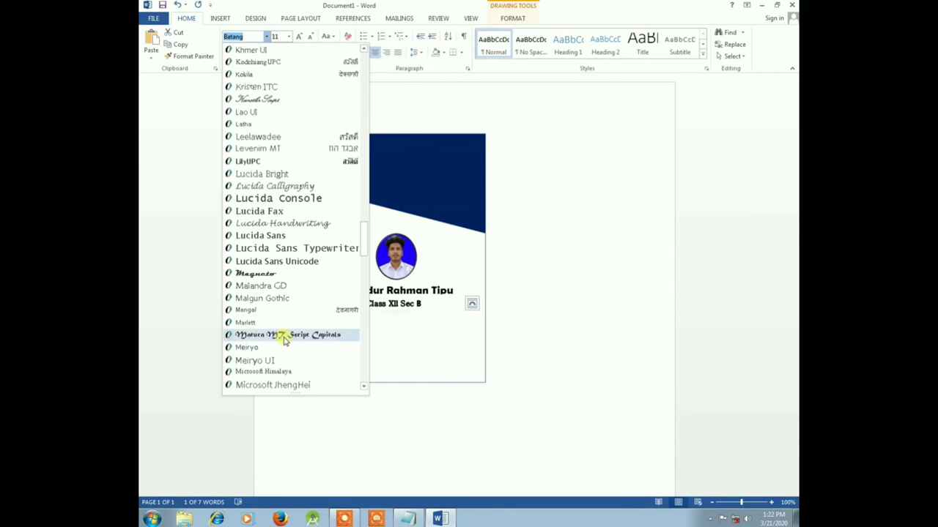
scroll(281, 339, "down", 2)
scroll(284, 339, "down", 4)
scroll(288, 340, "down", 7)
scroll(287, 340, "down", 4)
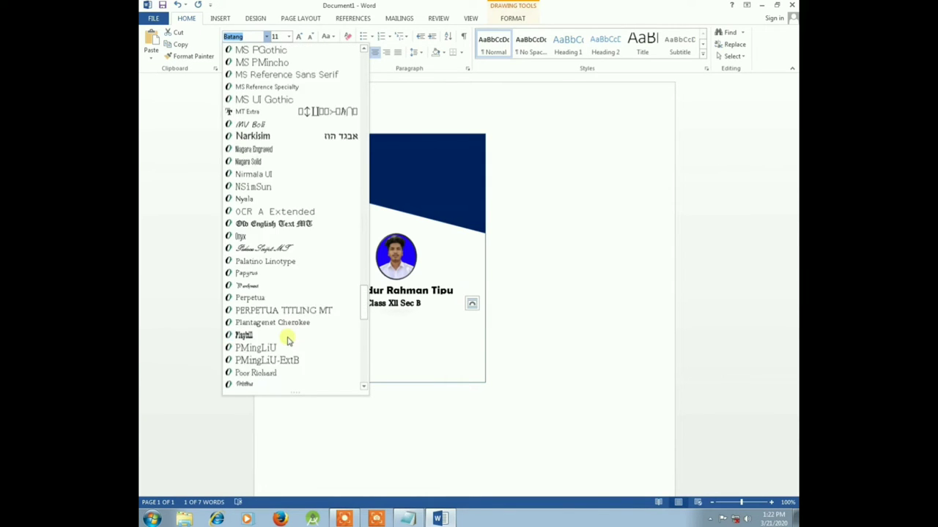
scroll(290, 339, "down", 1)
scroll(291, 339, "down", 4)
scroll(291, 337, "down", 10)
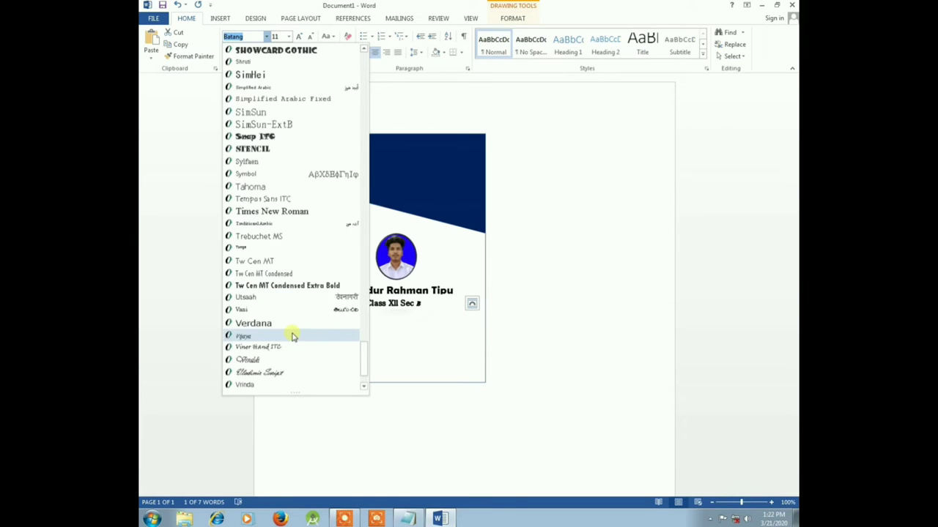
scroll(291, 337, "down", 3)
scroll(274, 163, "up", 1)
scroll(286, 77, "up", 9)
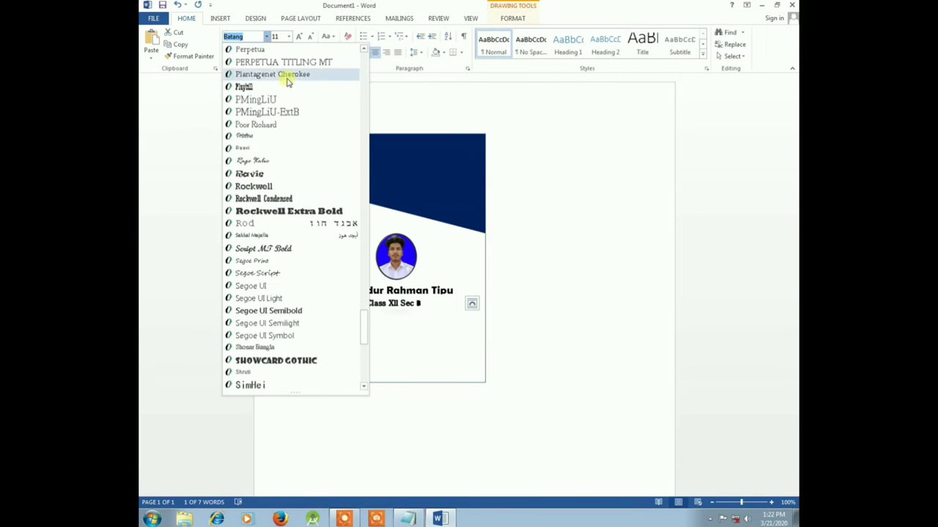
scroll(288, 77, "up", 9)
scroll(291, 75, "up", 2)
scroll(291, 73, "up", 10)
scroll(292, 65, "up", 6)
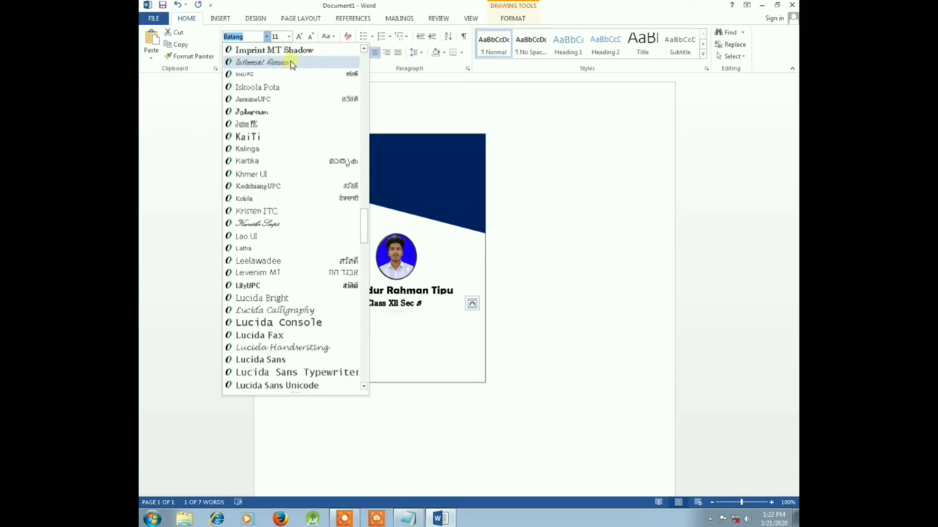
scroll(291, 63, "up", 6)
scroll(291, 59, "up", 12)
scroll(290, 59, "up", 8)
scroll(291, 58, "up", 4)
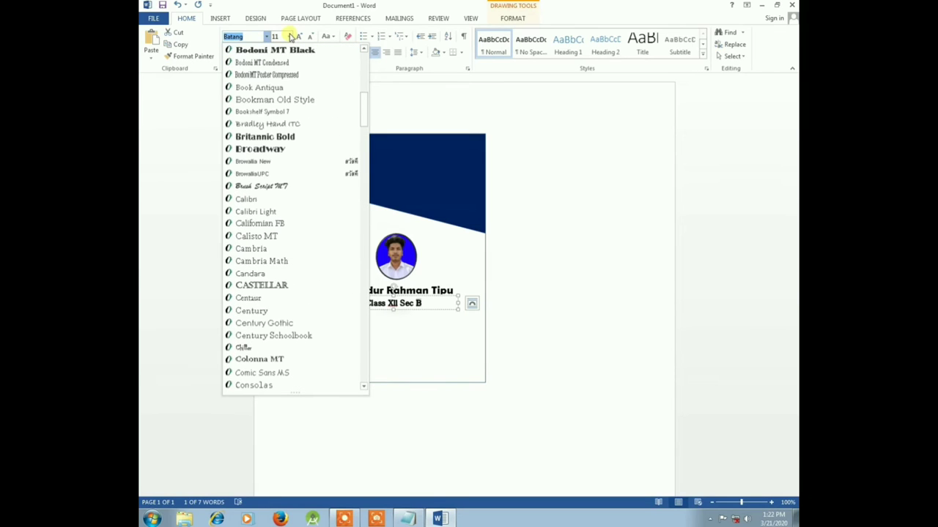
scroll(291, 88, "down", 2)
left_click(290, 137)
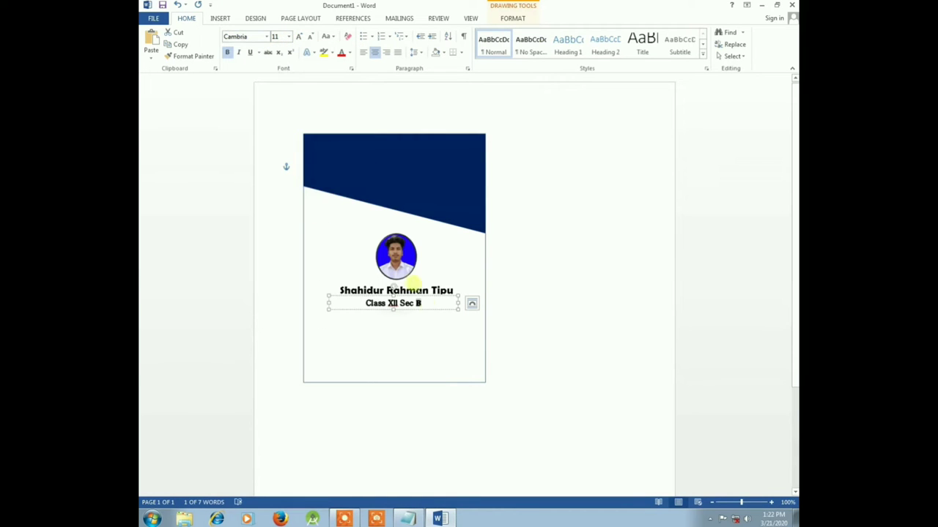
left_click(396, 308)
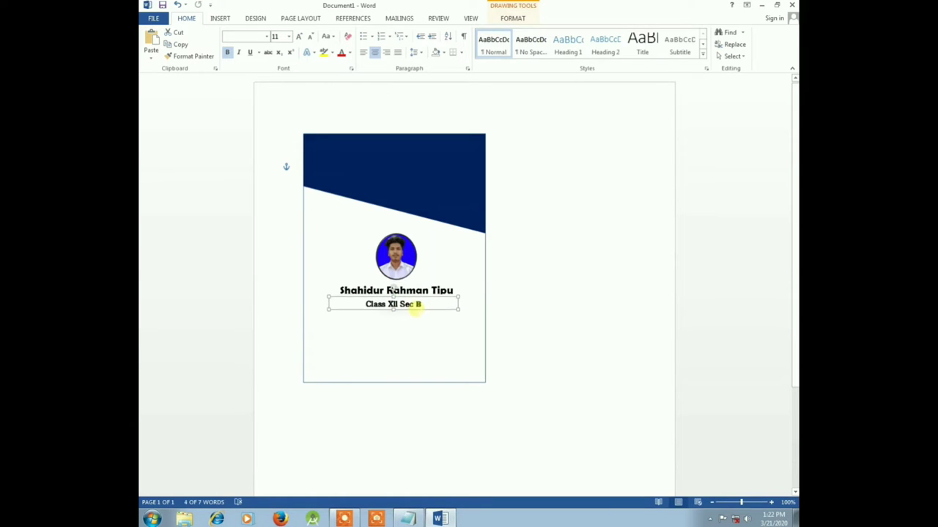
left_click(409, 323)
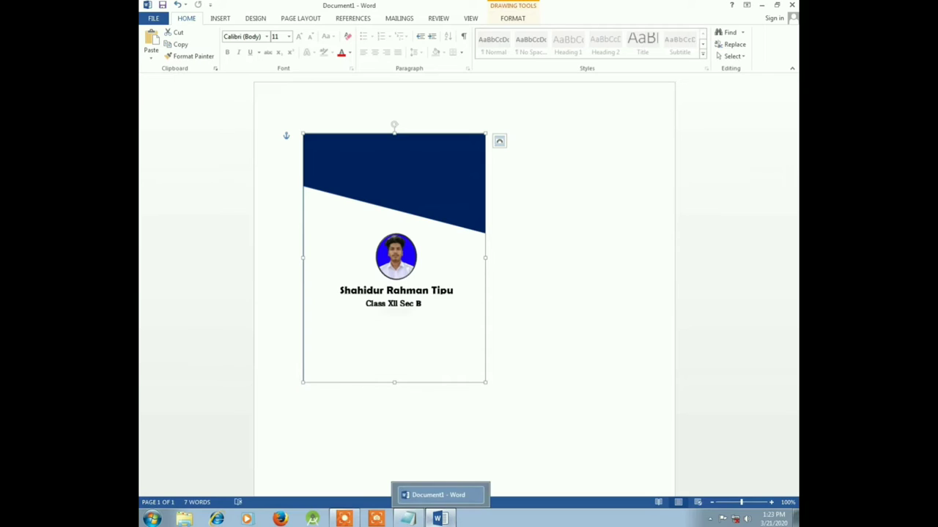
Copy the Roll 321 line from the Notepad notes and return to Word.
left_click(408, 519)
left_click_drag(224, 136, 151, 136)
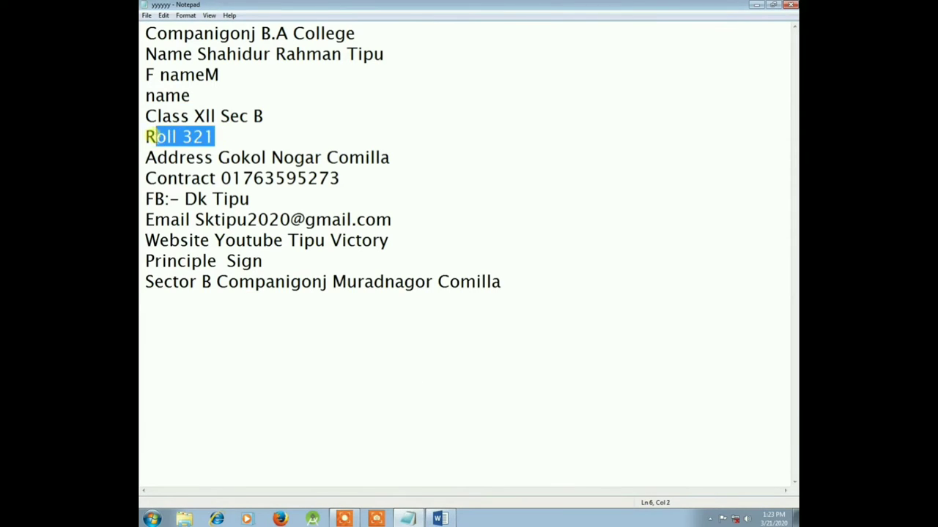
right_click(151, 136)
left_click(167, 169)
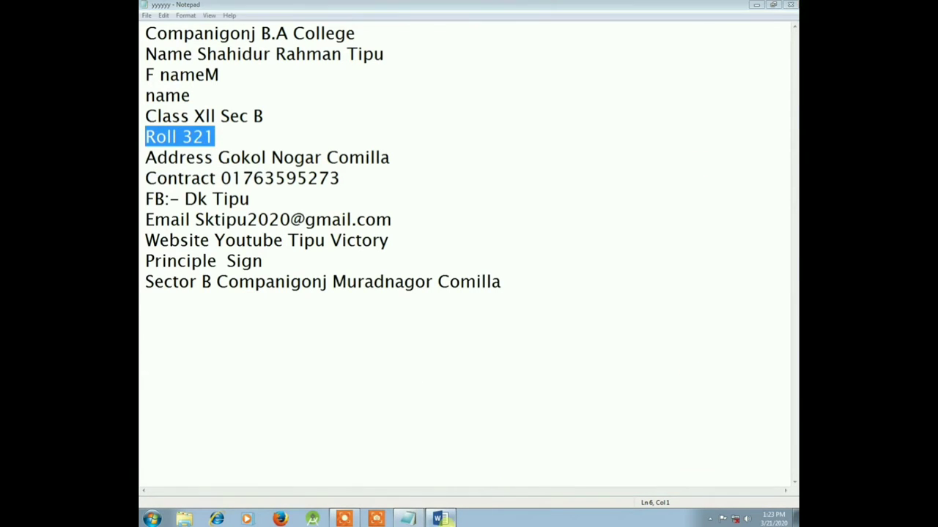
left_click(444, 519)
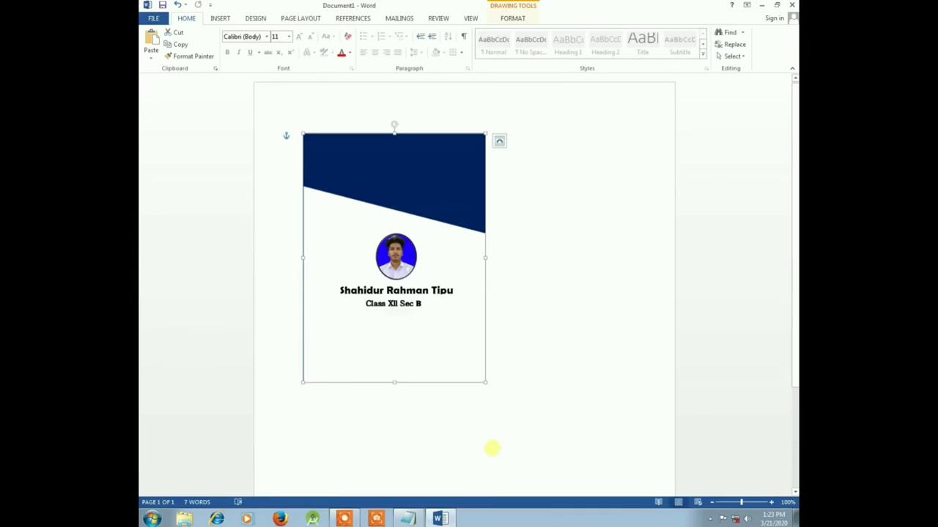
Insert a simple text box on the card and paste Roll 321 into it.
left_click(220, 19)
left_click(603, 49)
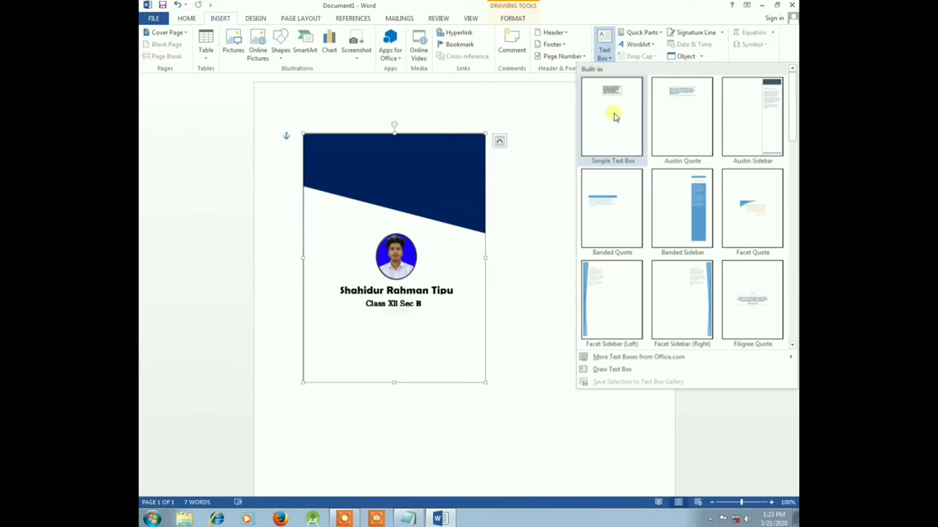
left_click(614, 116)
right_click(434, 167)
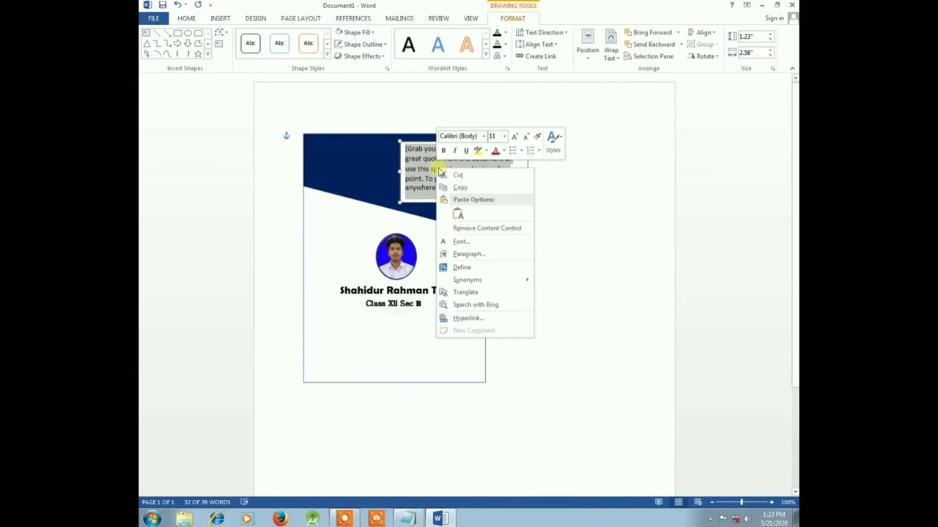
left_click(458, 214)
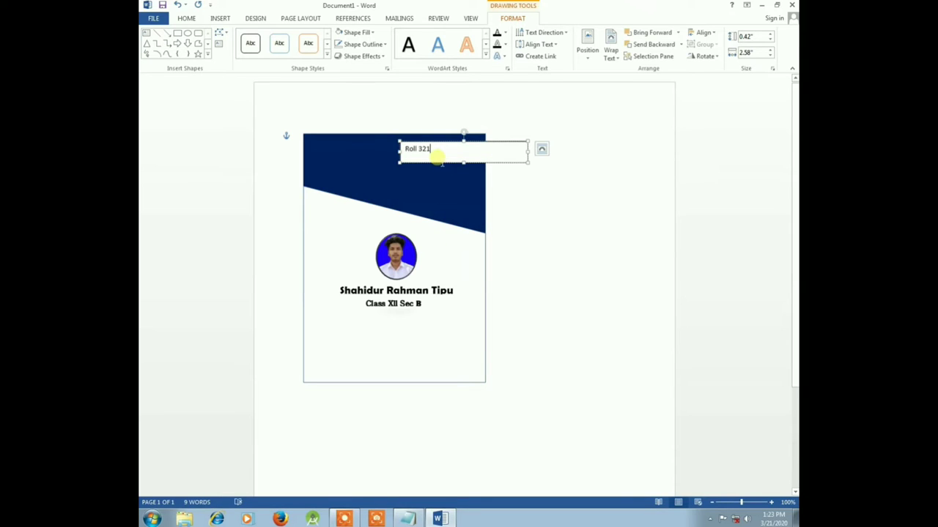
Review text direction and alignment options, then centre Roll 321 in its box.
left_click(532, 34)
left_click(532, 34)
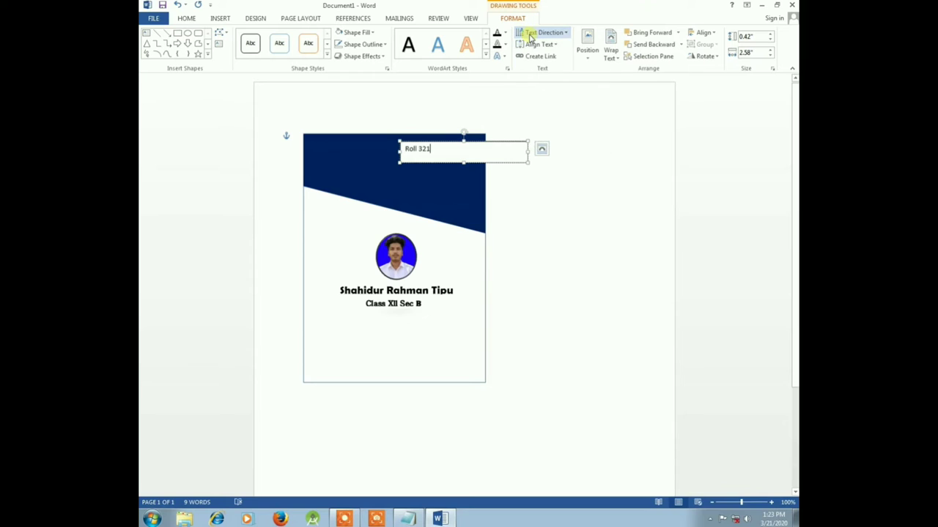
left_click(534, 45)
left_click(536, 63)
left_click(533, 34)
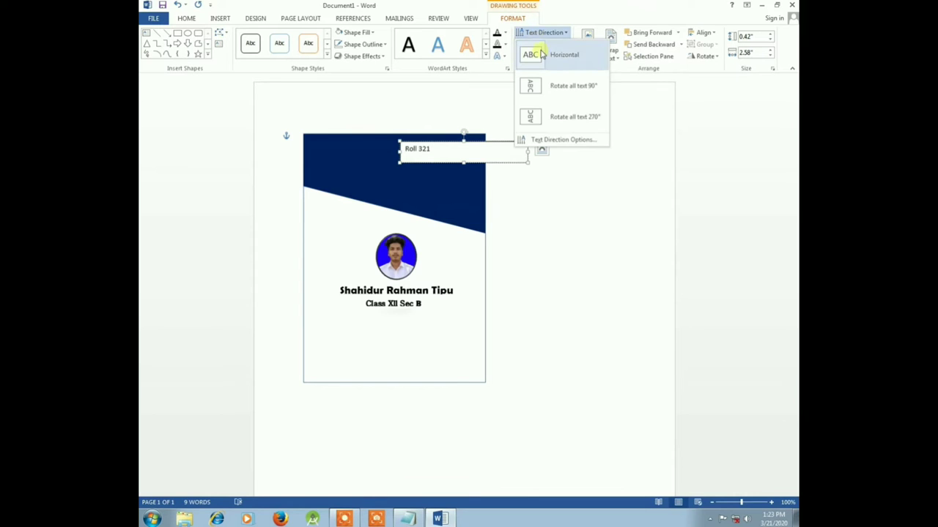
left_click(542, 56)
left_click(188, 19)
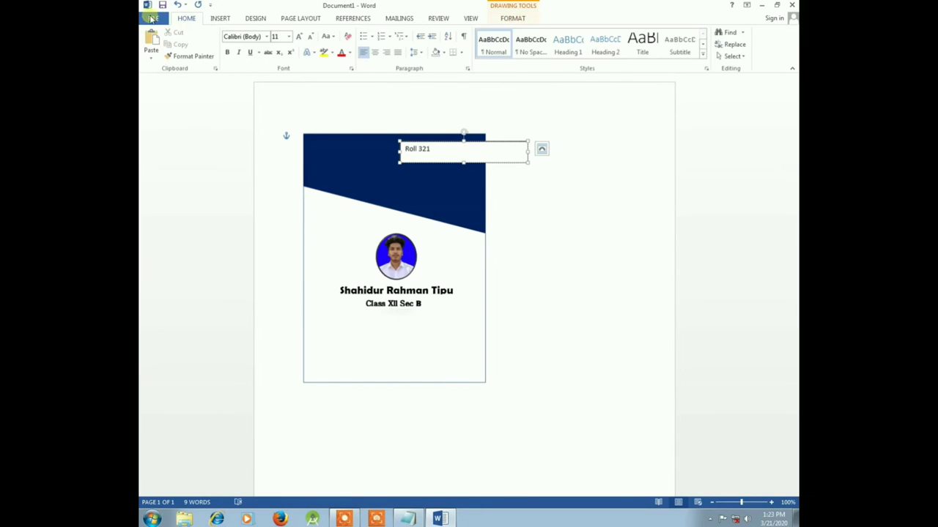
left_click(153, 18)
left_click(163, 17)
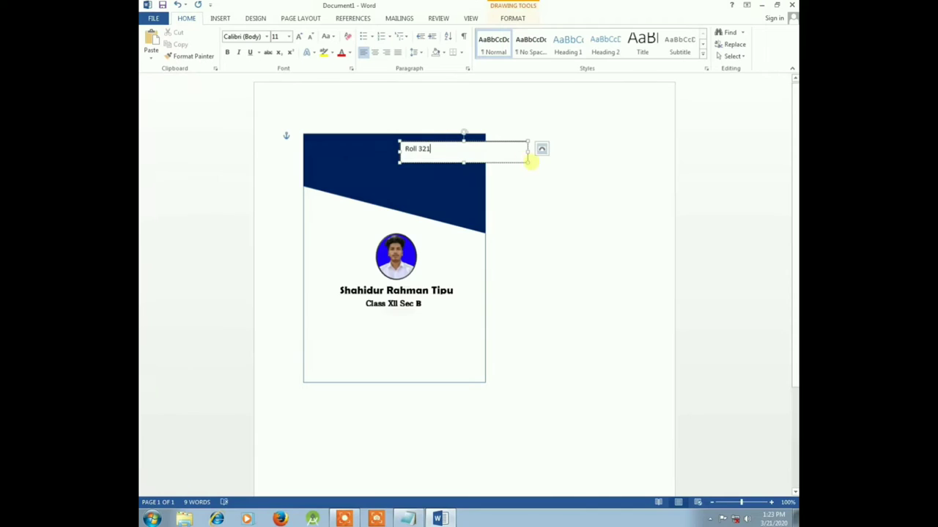
left_click(375, 52)
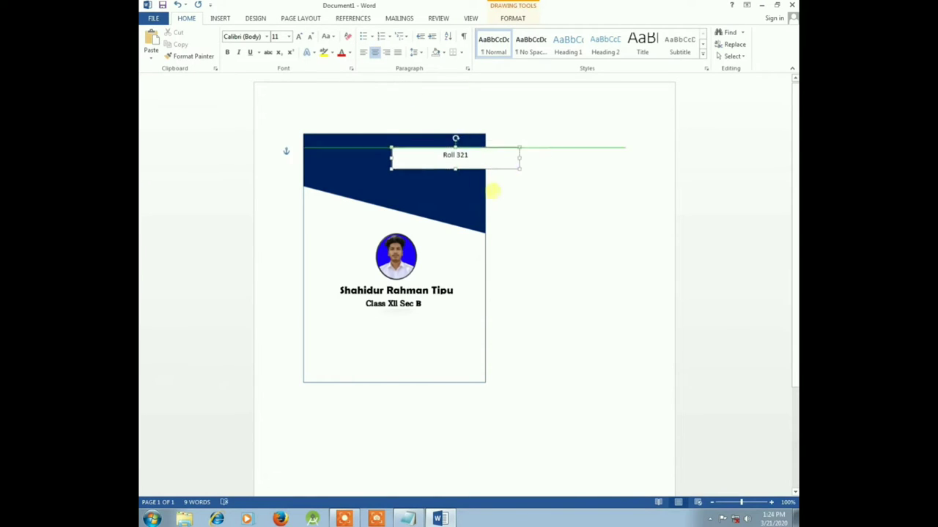
Move the Roll 321 box below the class line and enlarge it slightly.
mouse_move(517, 159)
left_mouse_down()
mouse_move(453, 330)
mouse_move(397, 320)
left_mouse_up()
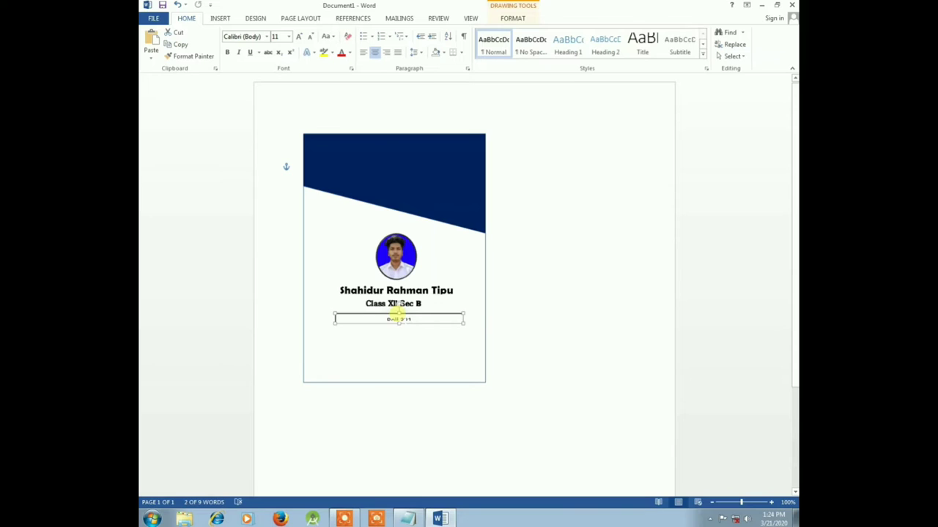
left_click_drag(398, 324, 399, 326)
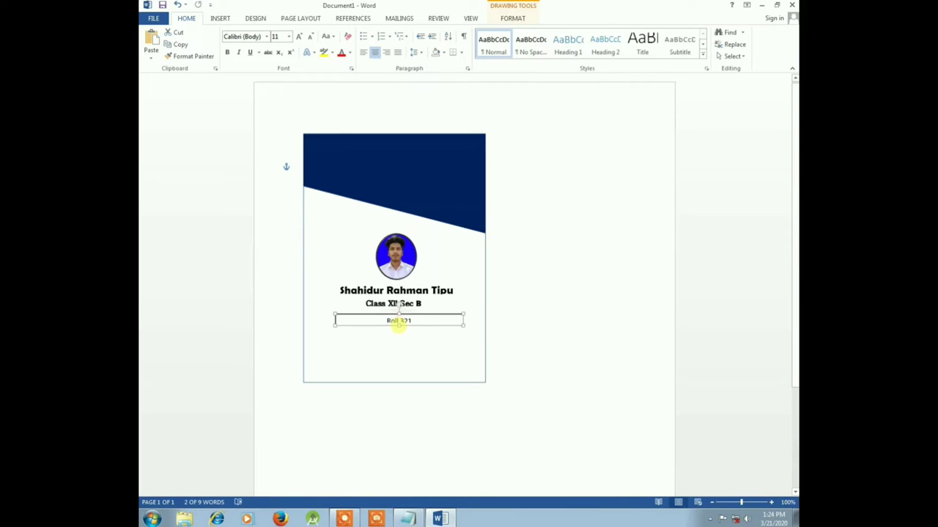
left_click(424, 321)
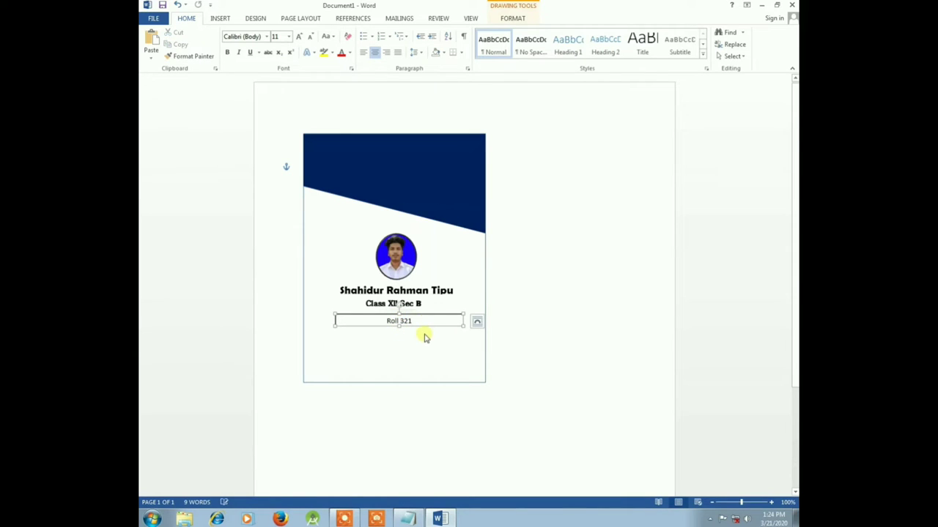
double_click(418, 304)
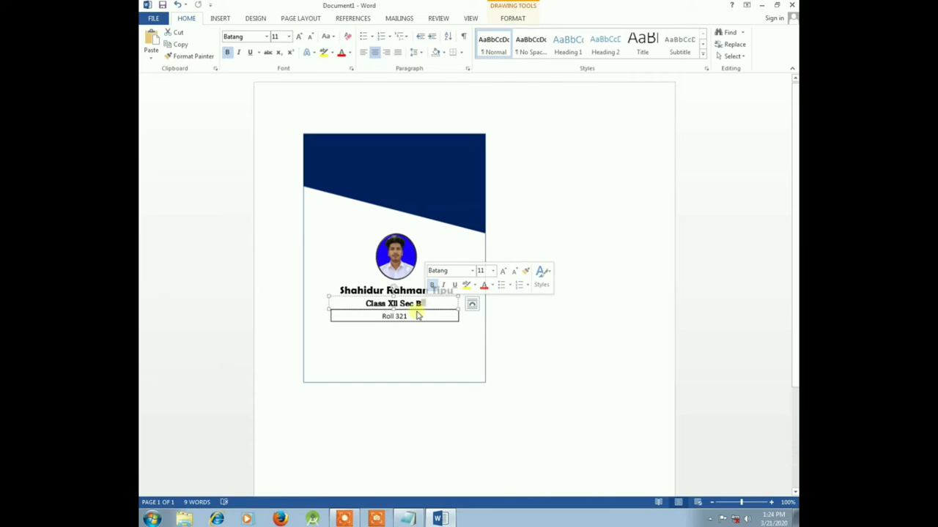
left_click(457, 309)
left_click(465, 338)
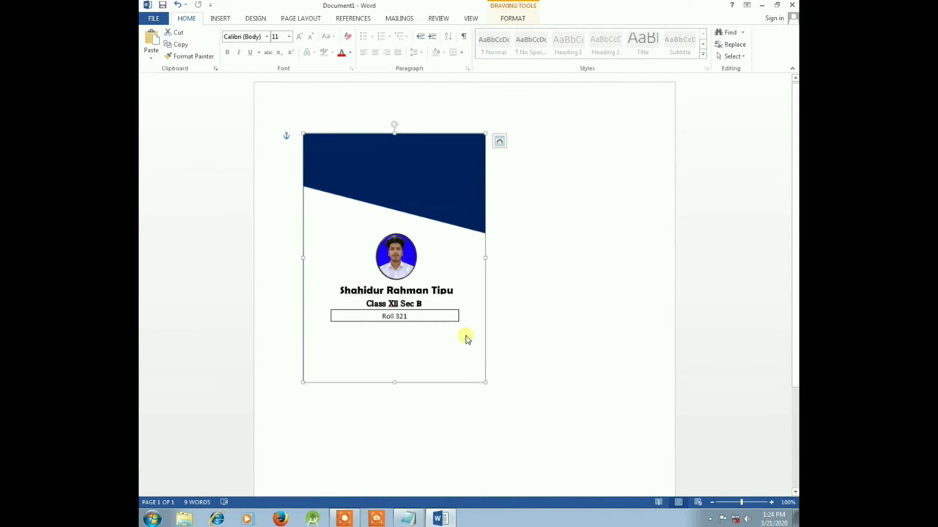
Try Calibri Light, Cambria and Arial as the card shape's font.
left_click(266, 36)
left_click(268, 61)
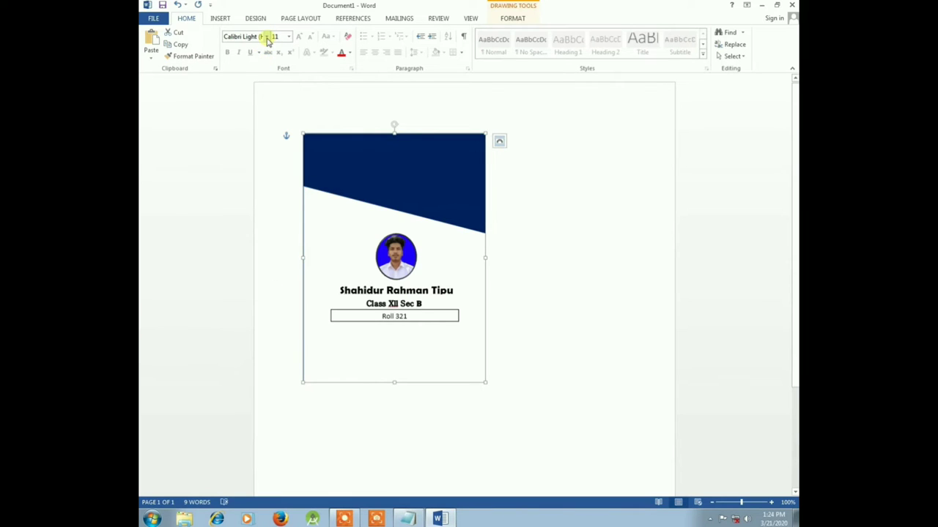
left_click(267, 36)
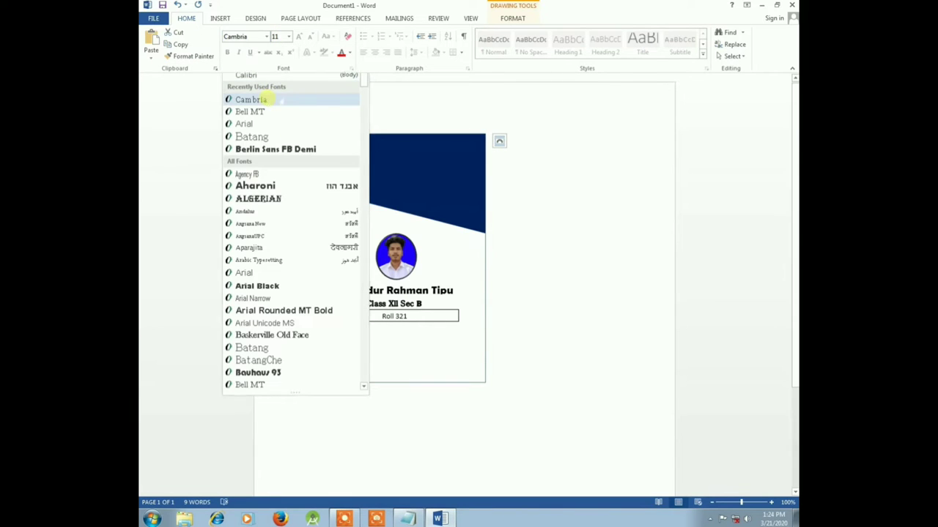
left_click(267, 101)
left_click(266, 36)
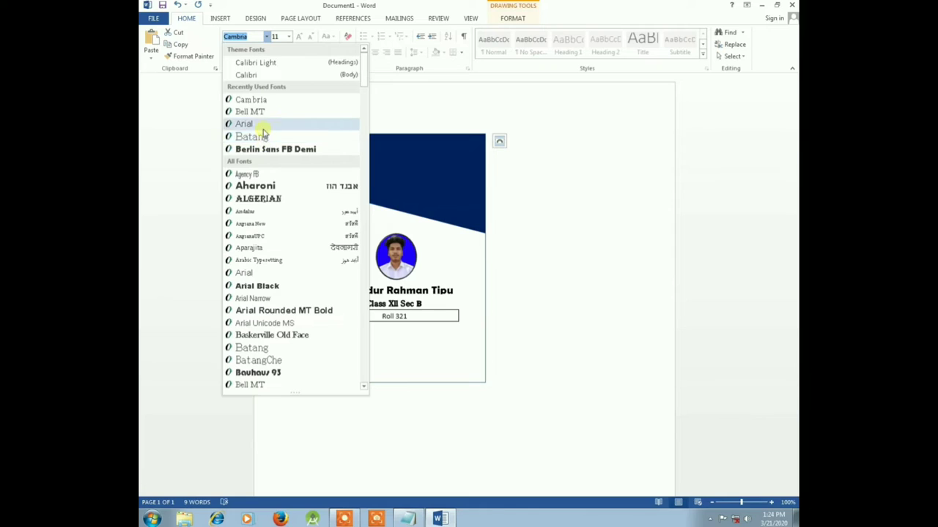
left_click(261, 124)
left_click(637, 269)
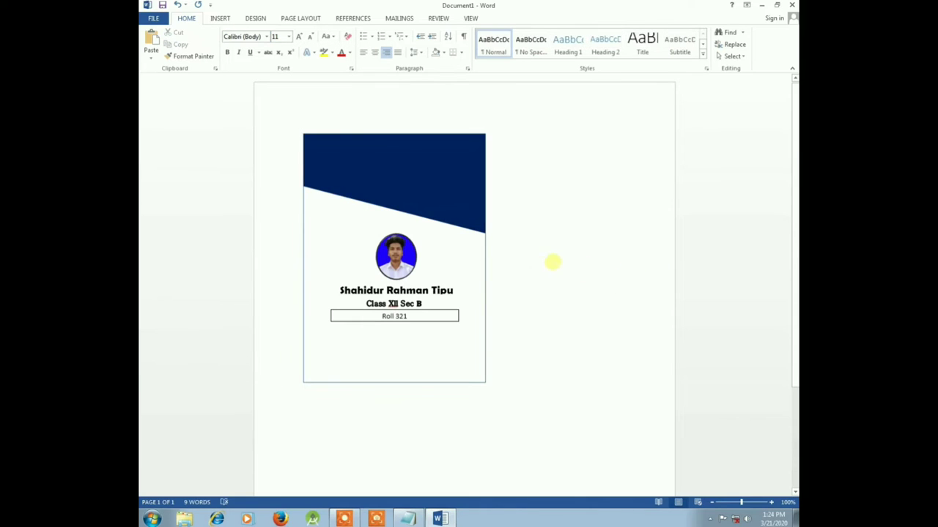
Select all the Roll 321 text, then select the outer card shape.
left_click(444, 316)
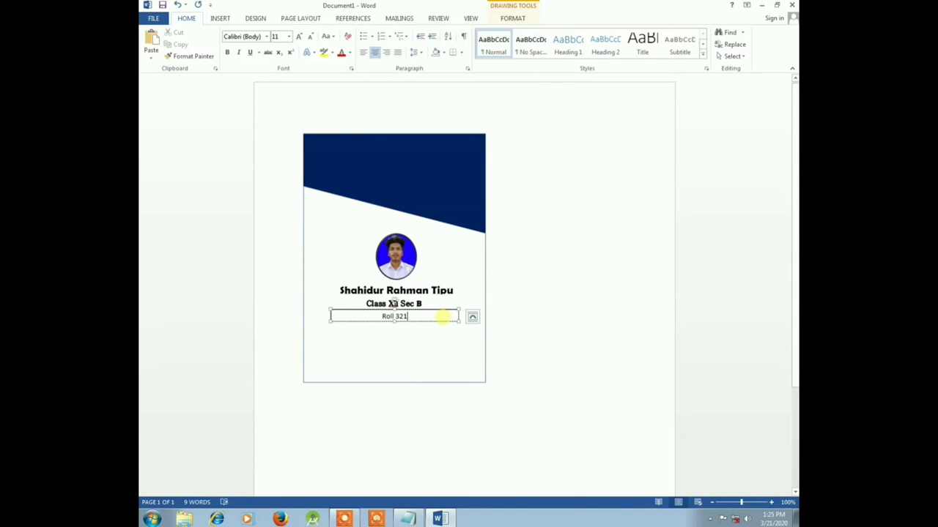
left_click(432, 339)
left_click(433, 316)
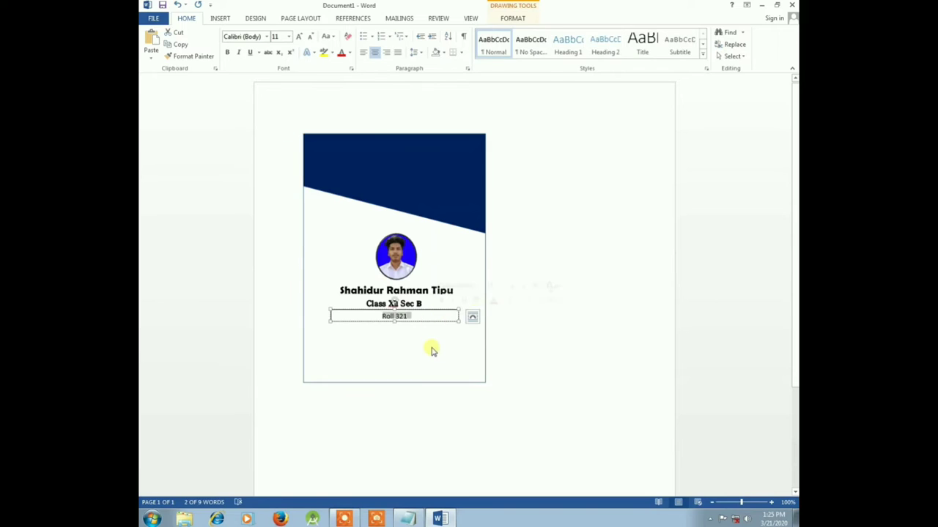
left_click(429, 344)
triple_click(352, 316)
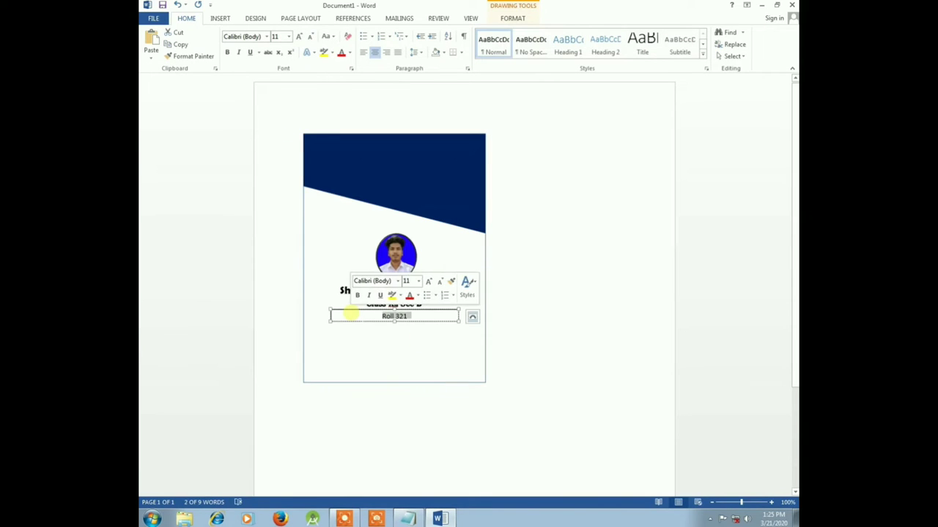
left_click(426, 328)
Remove the Roll 321 box's outline, then try a ¾ pt outline.
double_click(427, 328)
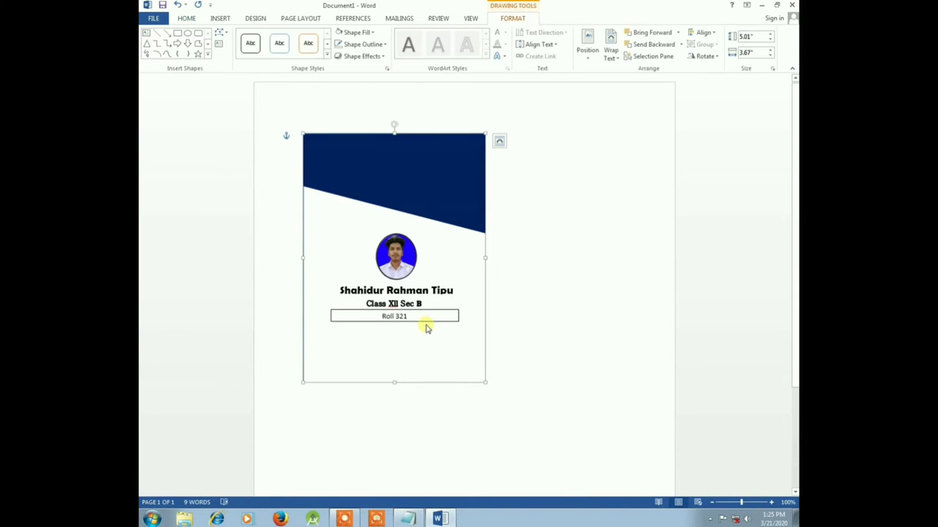
left_click(427, 318)
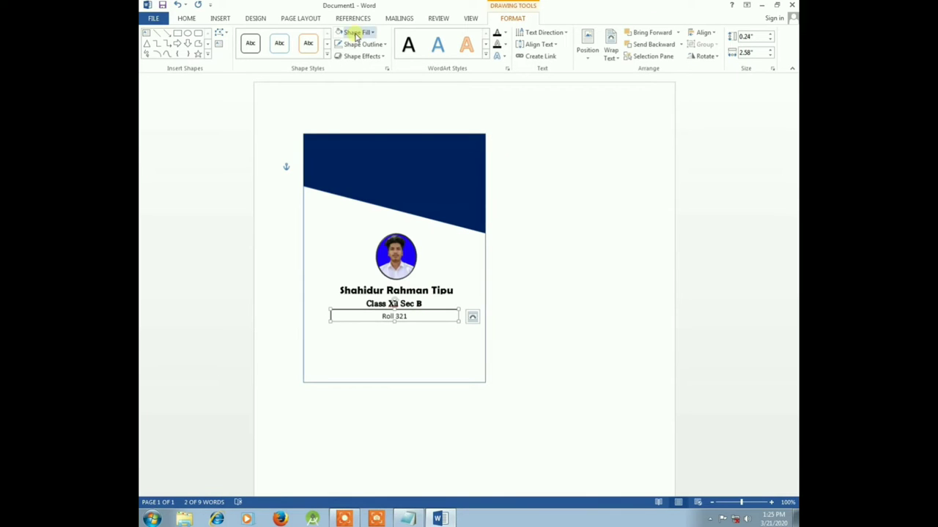
left_click(357, 45)
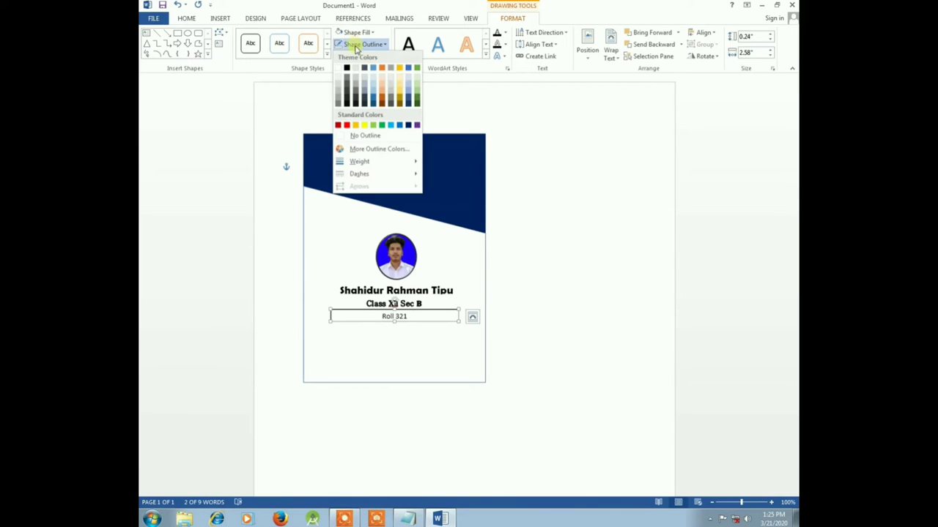
left_click(366, 137)
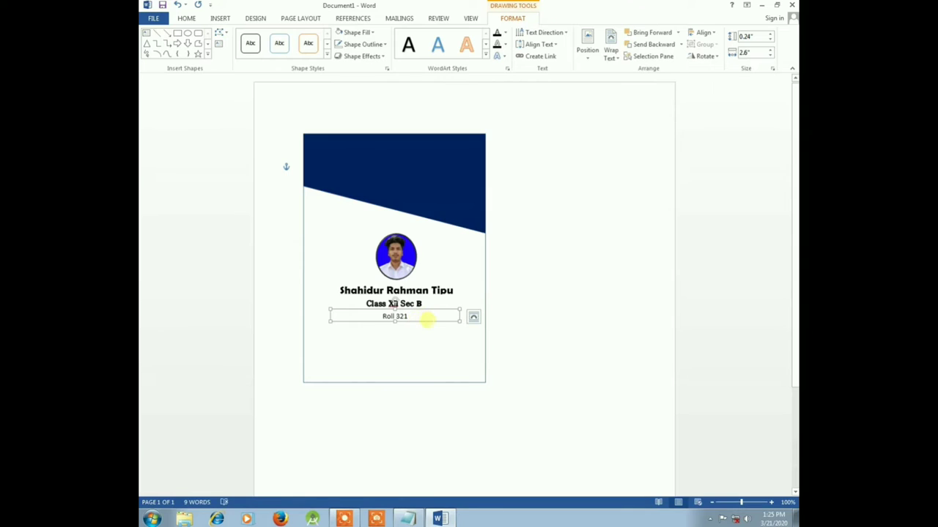
left_click(362, 57)
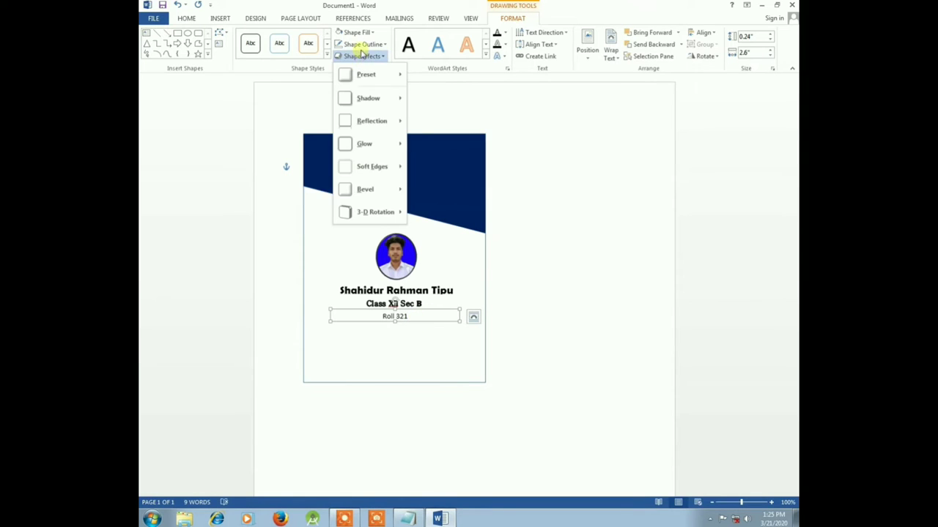
left_click(363, 44)
mouse_move(383, 162)
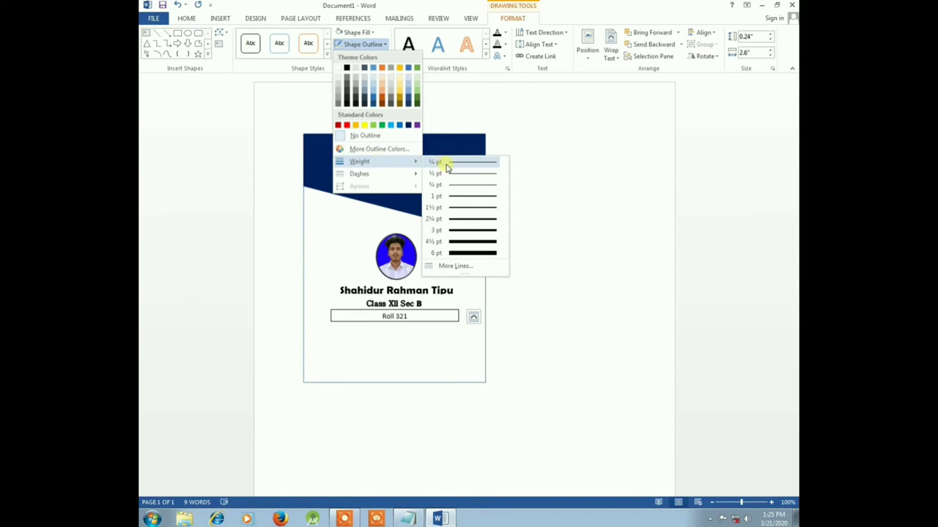
left_click(451, 185)
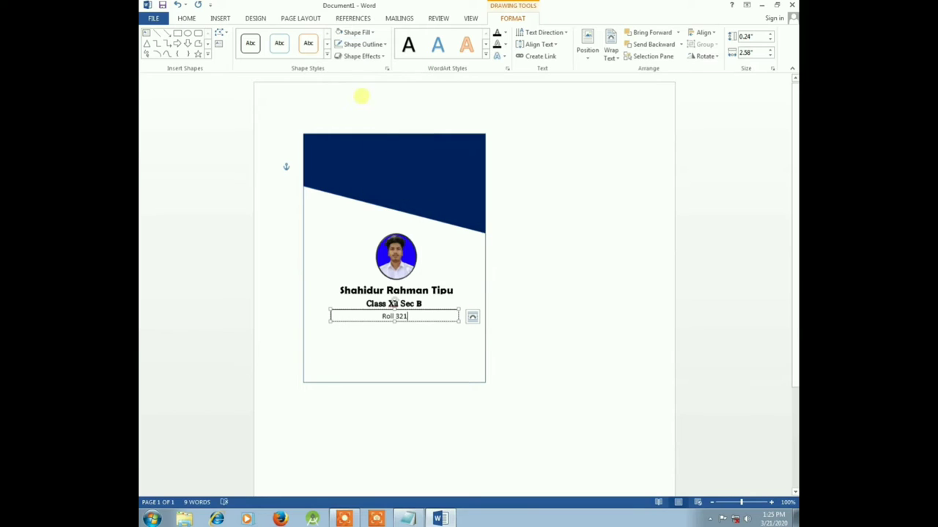
Try ¼ pt and dashed outlines on the roll box, then remove its outline entirely.
left_click(359, 46)
mouse_move(387, 163)
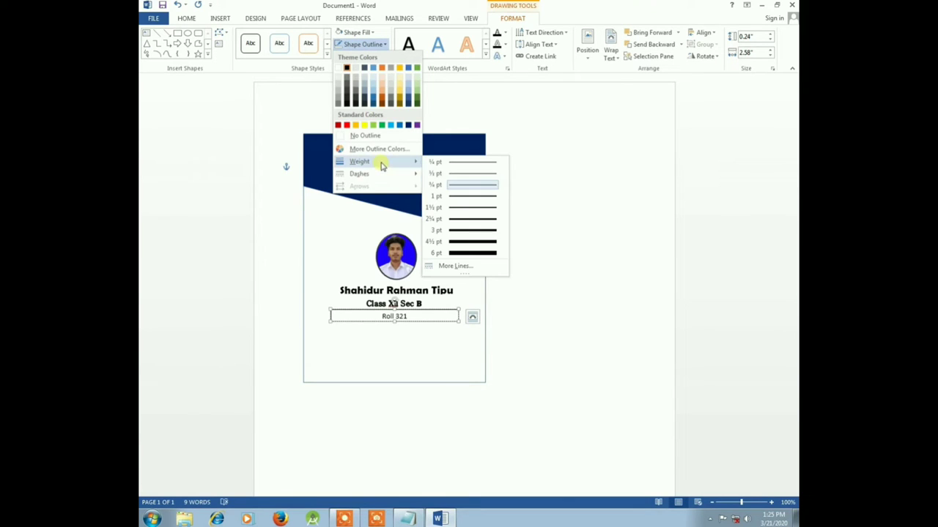
left_click(459, 163)
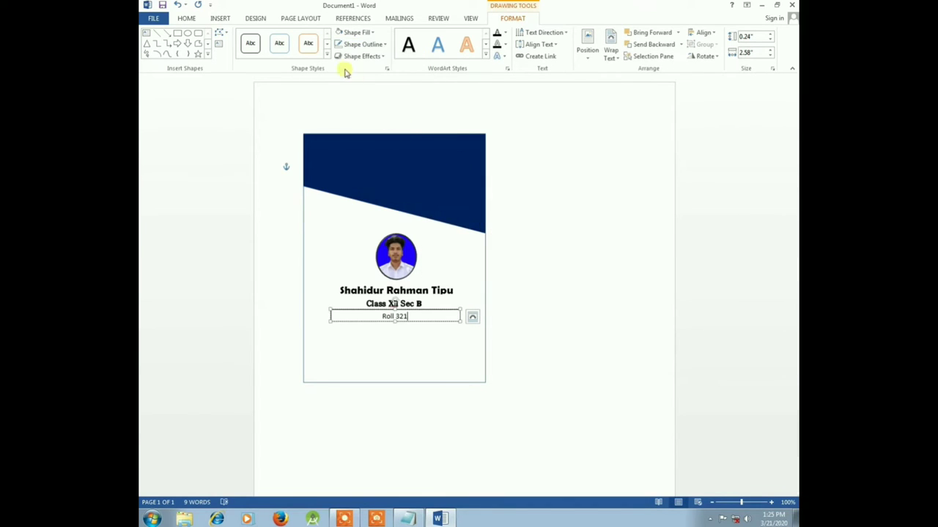
left_click(359, 45)
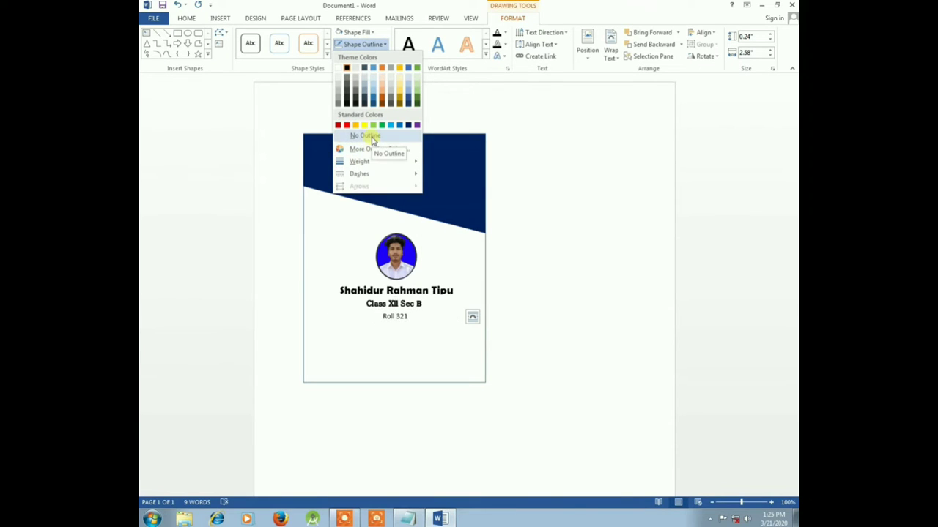
mouse_move(372, 175)
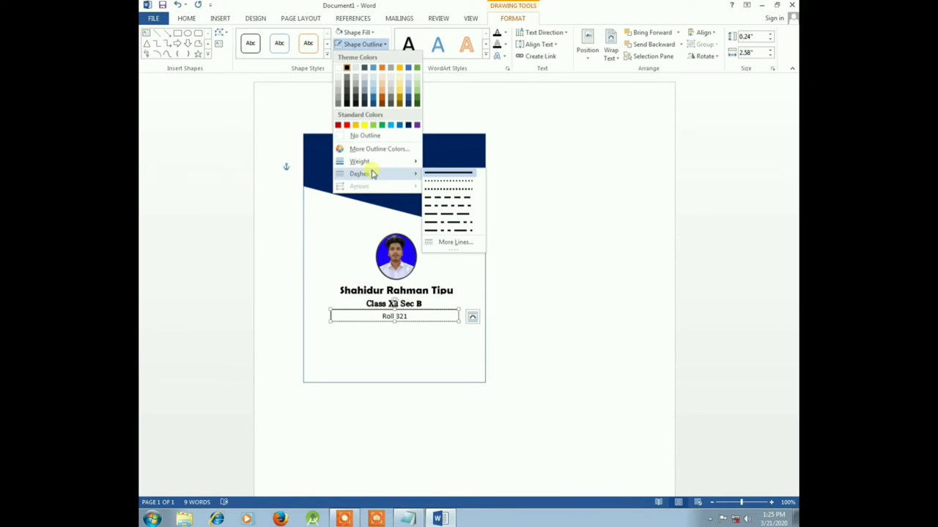
left_click(433, 188)
left_click(350, 45)
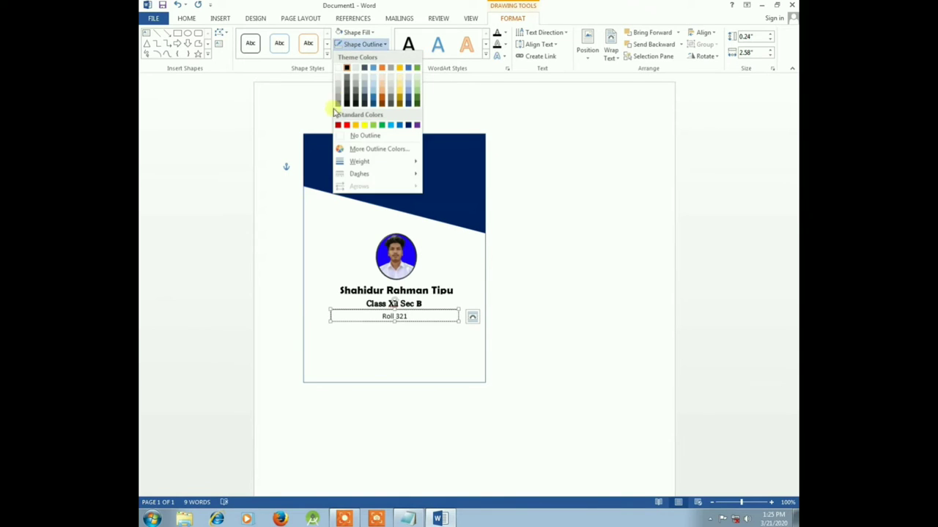
left_click(359, 139)
left_click(596, 236)
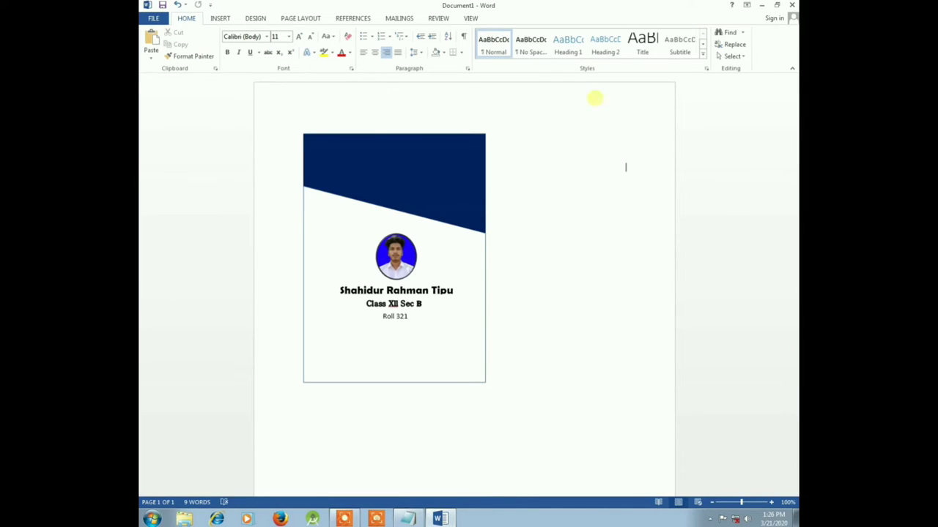
Copy the address line from Notepad and paste it into the Word document.
left_click(408, 519)
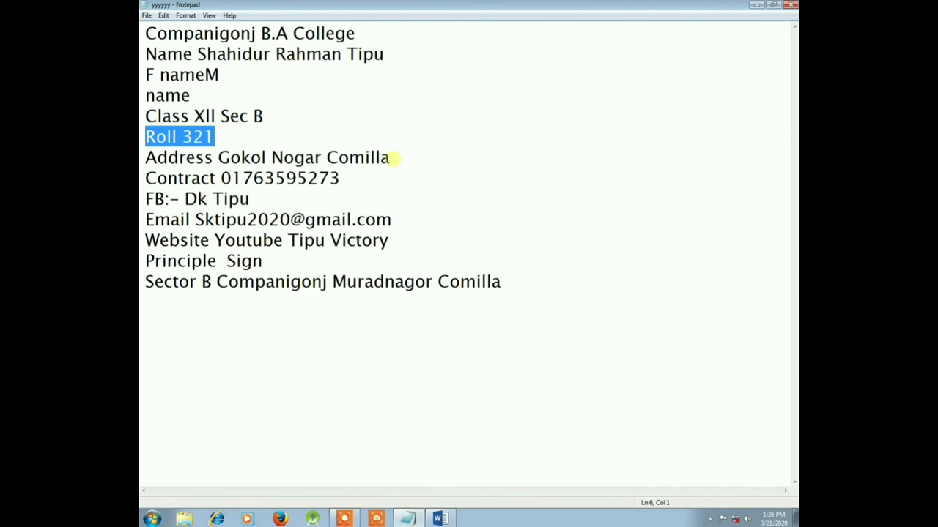
left_click_drag(393, 157, 147, 157)
right_click(147, 160)
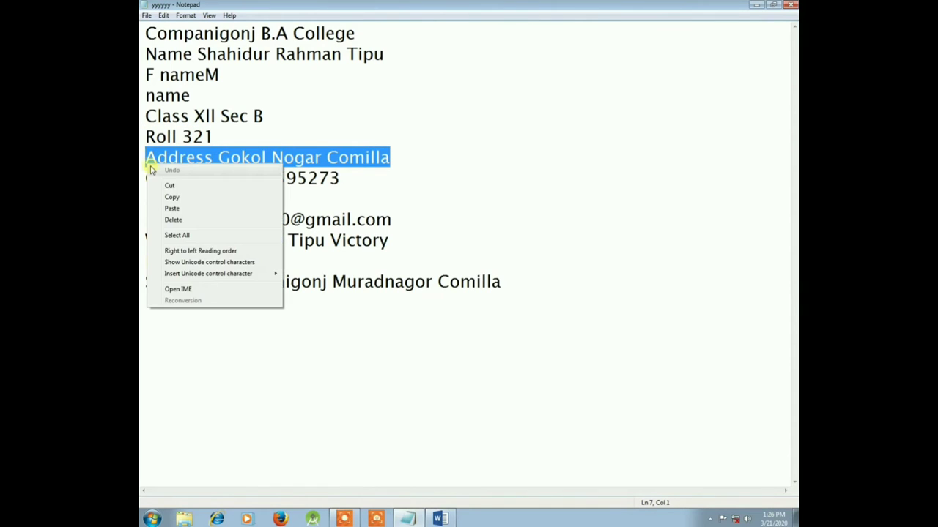
left_click(168, 198)
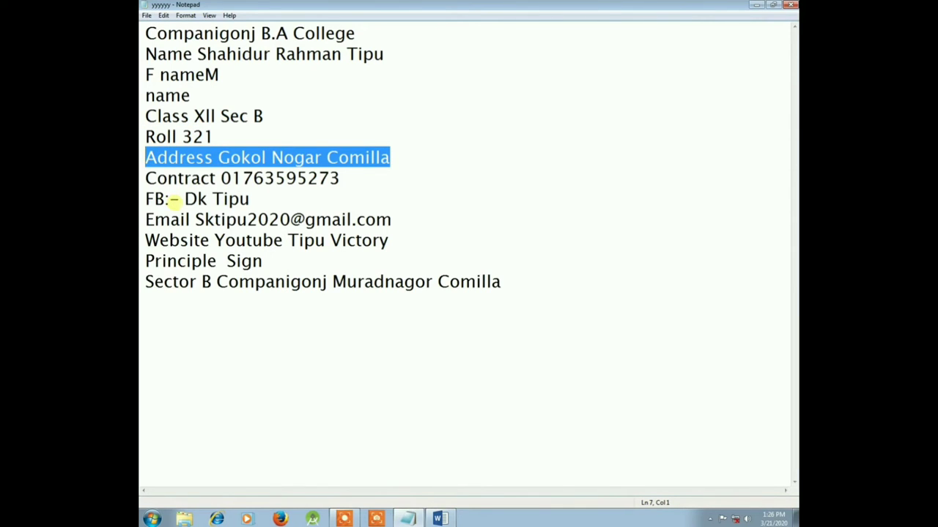
key("alt+Tab")
key("ctrl+v")
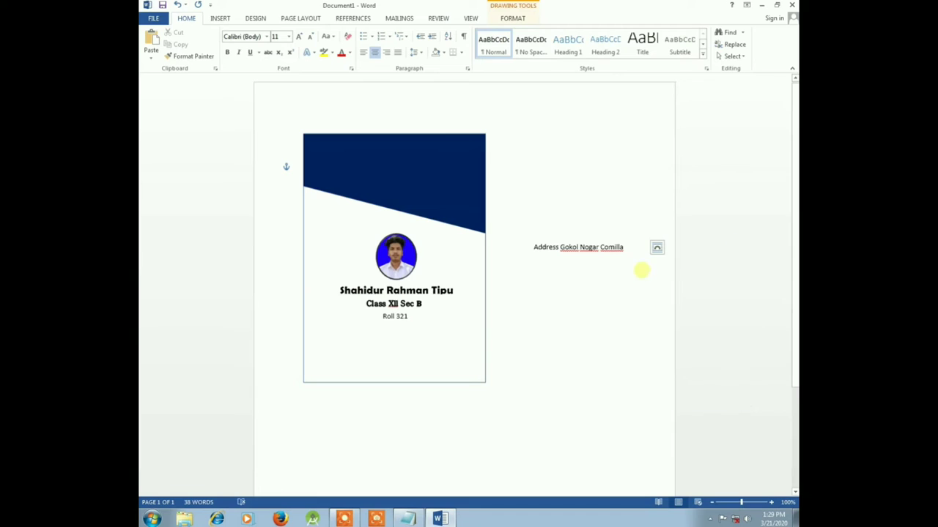
Bring the pasted address text into the roll text box below Roll 321.
left_click_drag(623, 249, 542, 251)
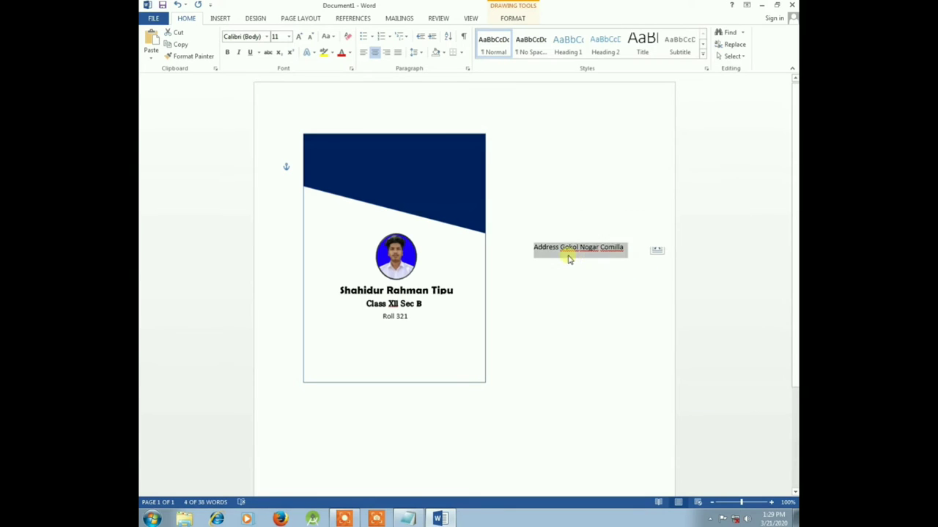
left_click(401, 323)
right_click(402, 321)
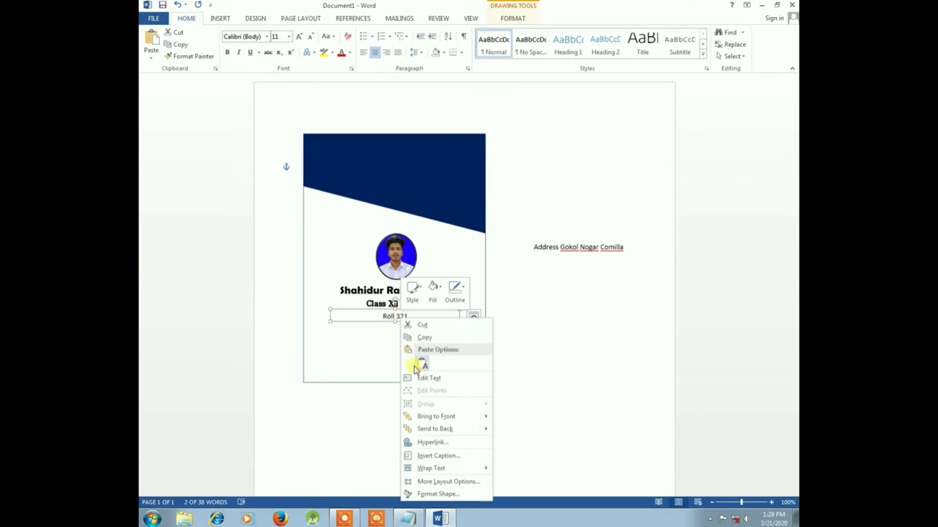
key("Escape")
left_click_drag(409, 315, 387, 318)
right_click(388, 318)
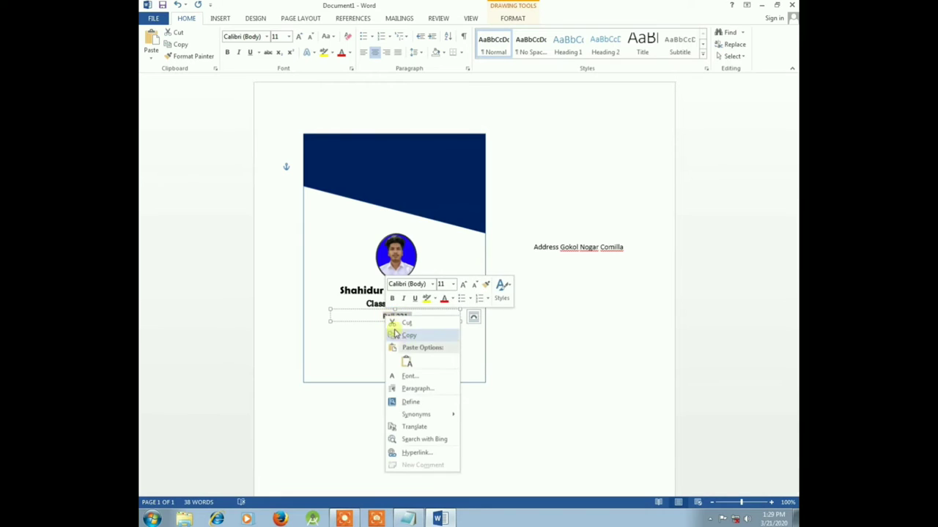
left_click(396, 334)
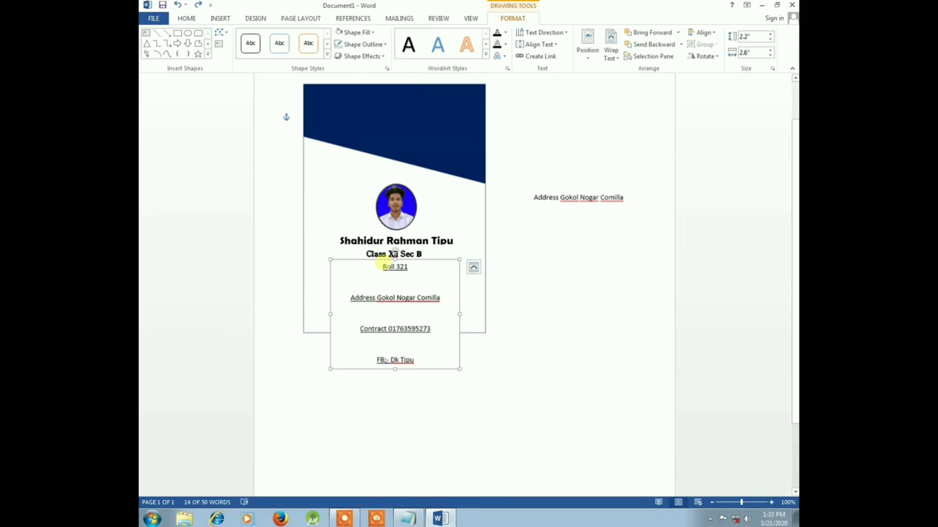
left_click_drag(389, 268, 399, 317)
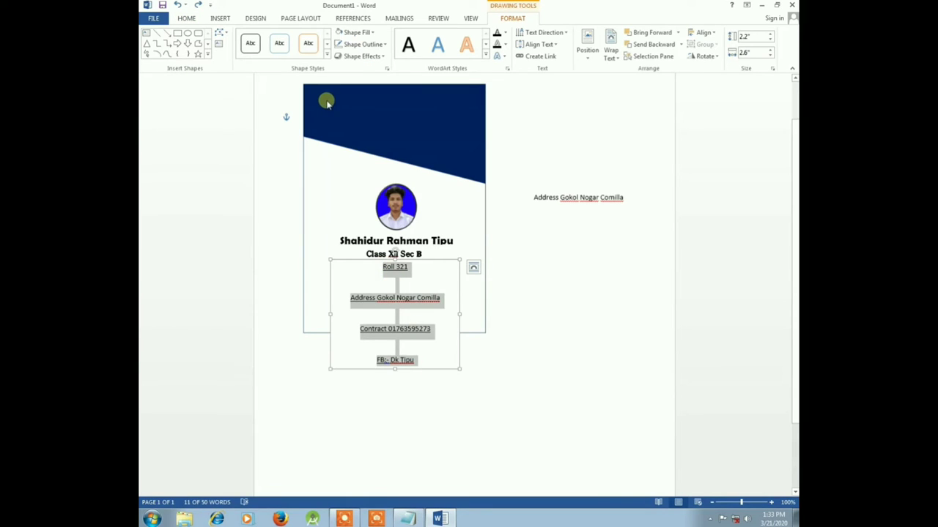
Check the line spacing choices without changing them, and place the caret under the roll number.
left_click(185, 19)
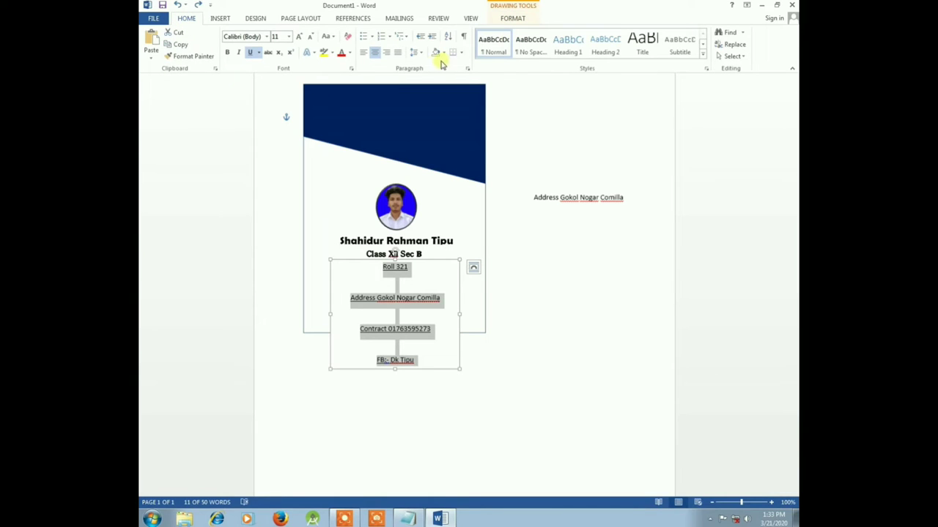
left_click(420, 54)
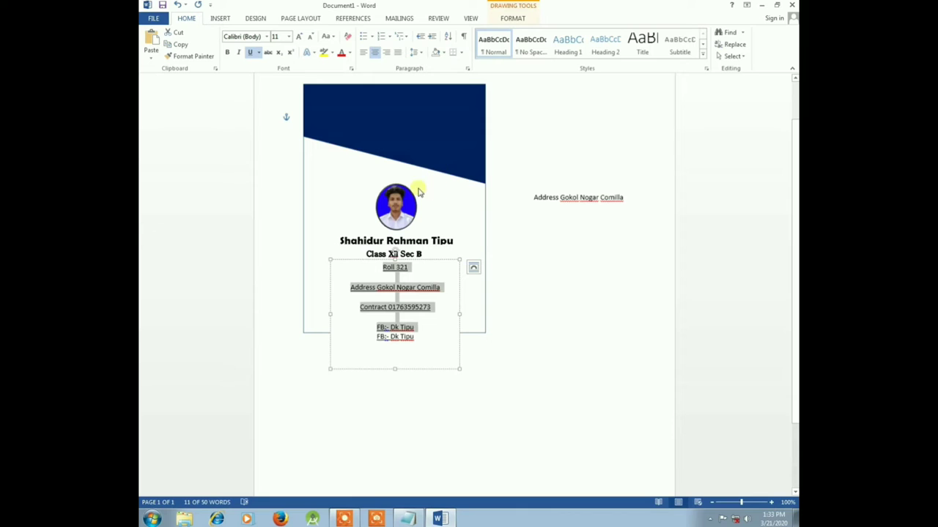
left_click(416, 53)
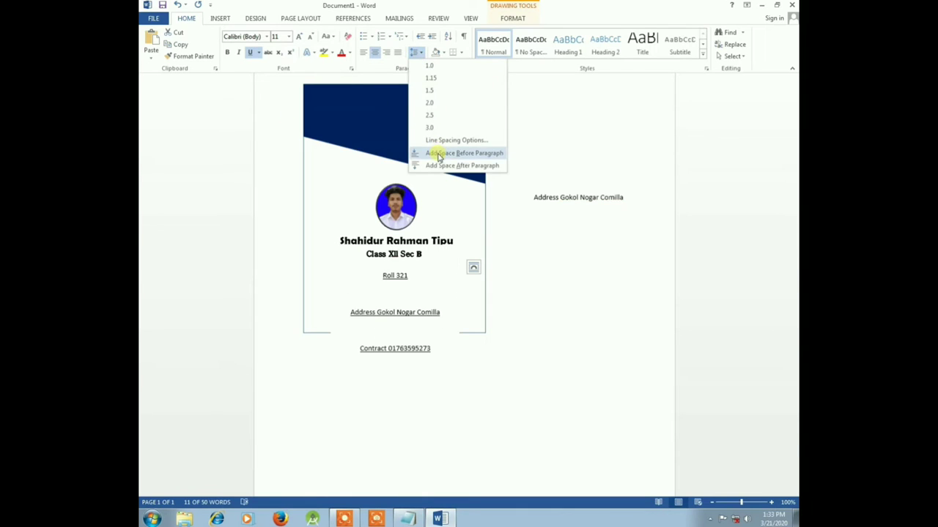
left_click(248, 132)
left_click(396, 276)
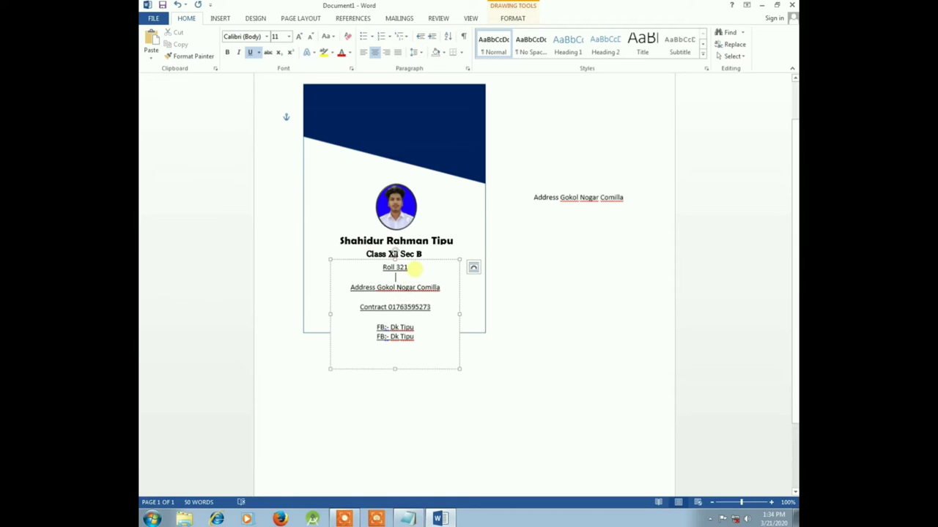
Delete the blank lines after the roll number and address, and the duplicate FB line.
key("ctrl+l")
key("BackSpace")
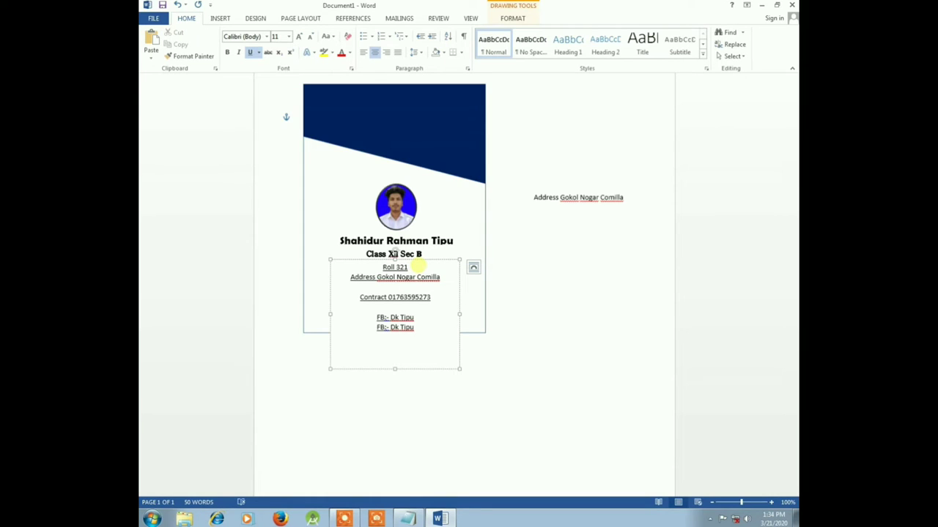
key("BackSpace")
key("BackSpace")
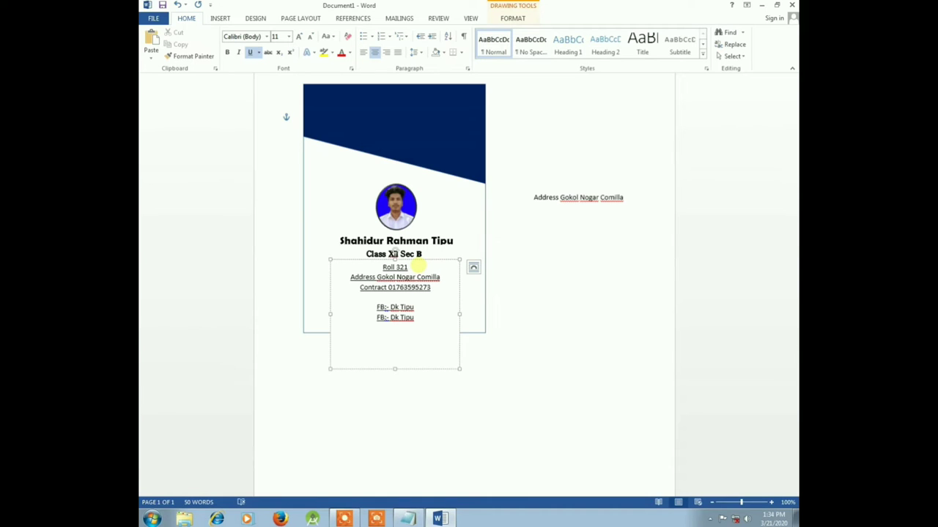
key("ctrl+l")
key("BackSpace")
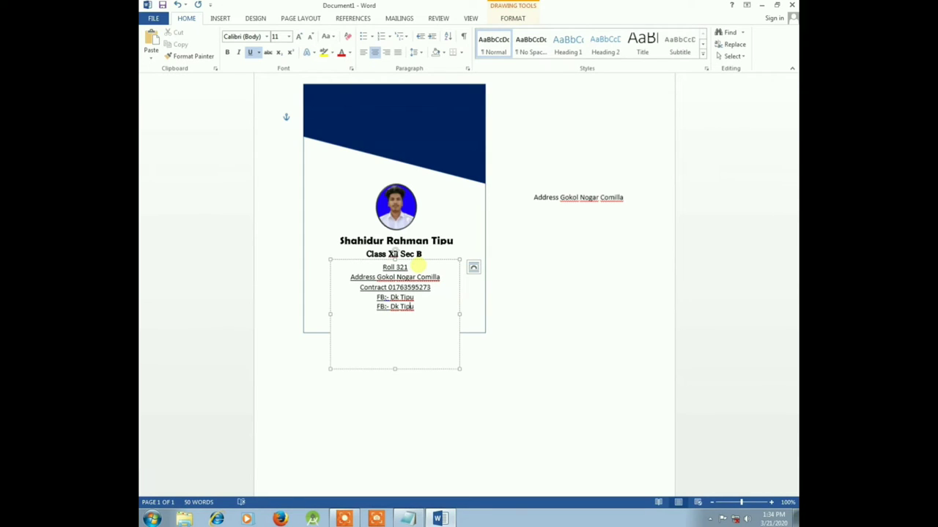
key("BackSpace")
key("BackSpace")
key("BackSpace")
key("ctrl+l")
key("BackSpace")
Shrink the details text box so its bottom edge sits just under the FB line.
left_click(392, 362)
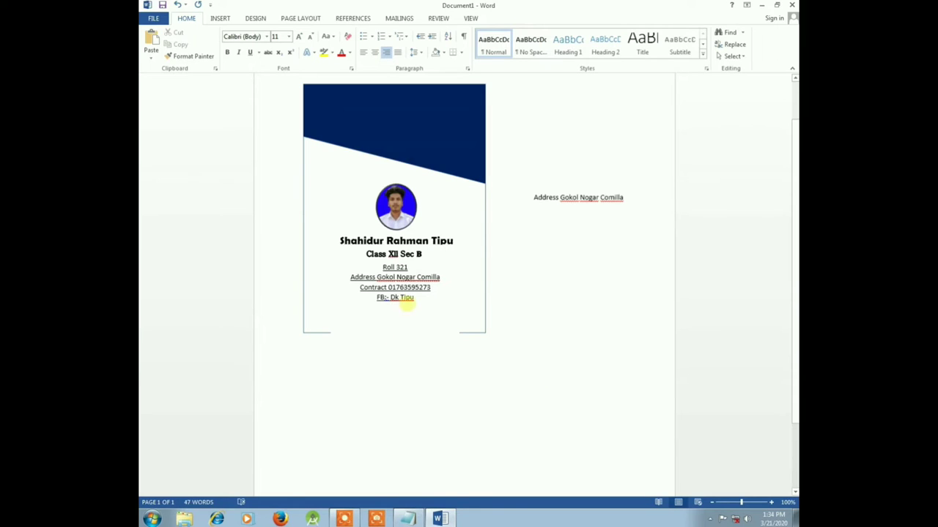
left_click(409, 298)
left_click_drag(396, 371, 400, 303)
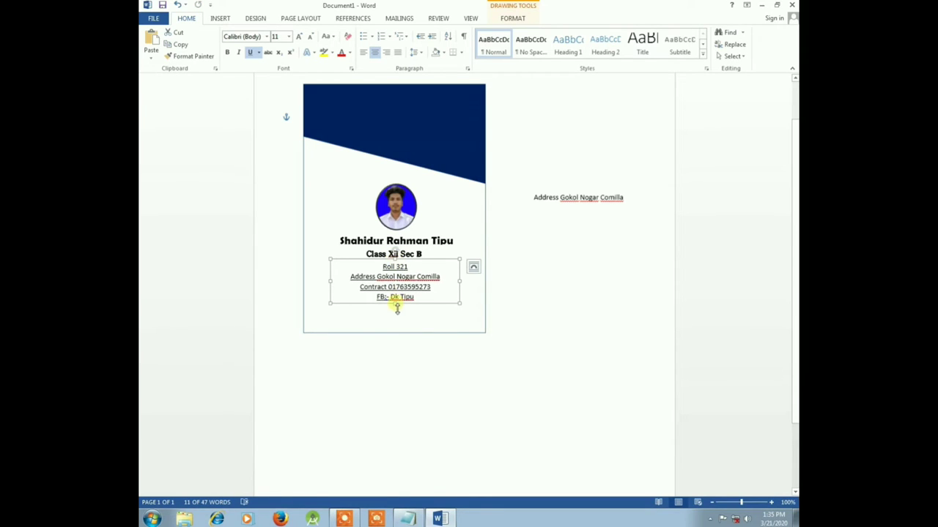
left_click_drag(397, 308, 394, 305)
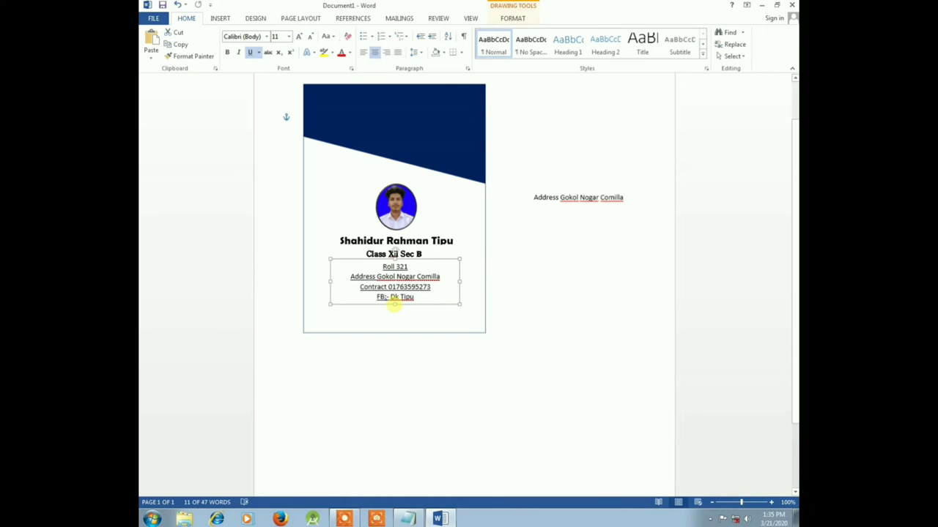
left_click(552, 333)
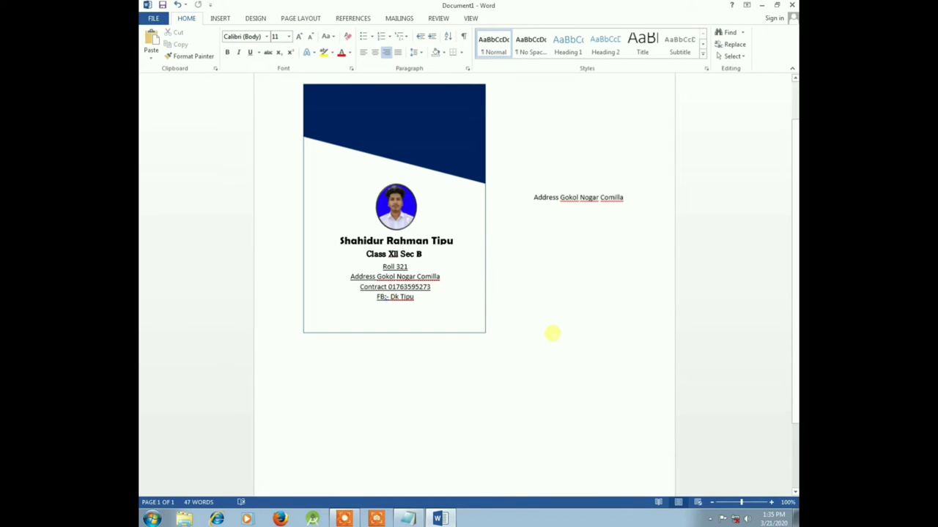
Raise the portrait photo slightly and move the name up closer to it.
left_click(398, 210)
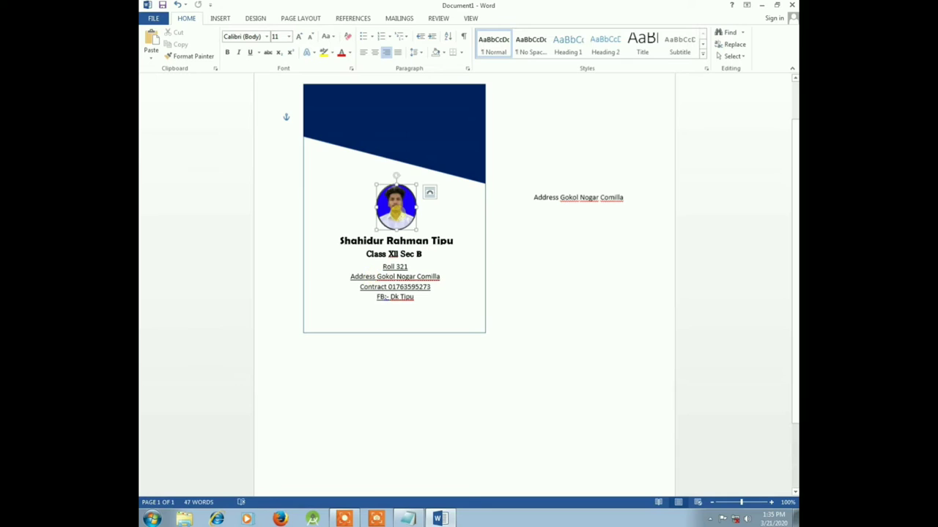
left_click_drag(398, 210, 402, 191)
left_click(403, 241)
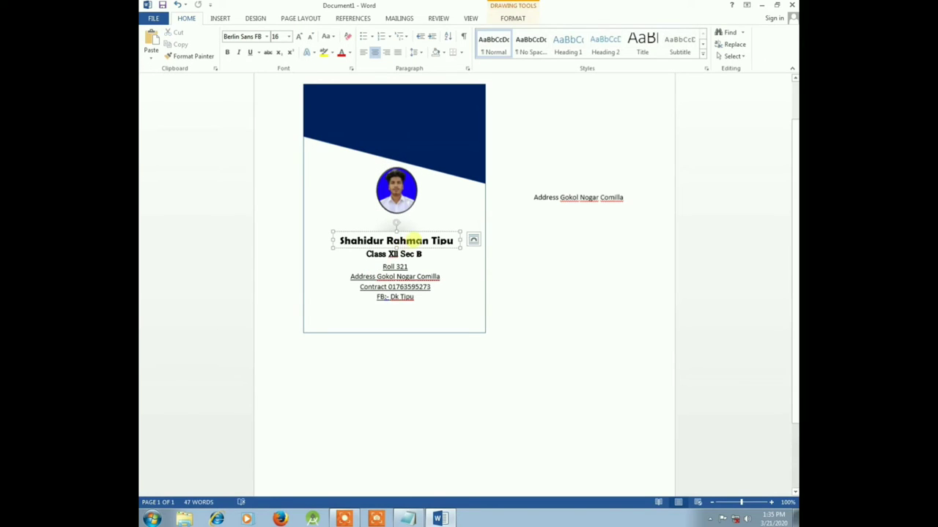
left_click_drag(438, 248, 439, 233)
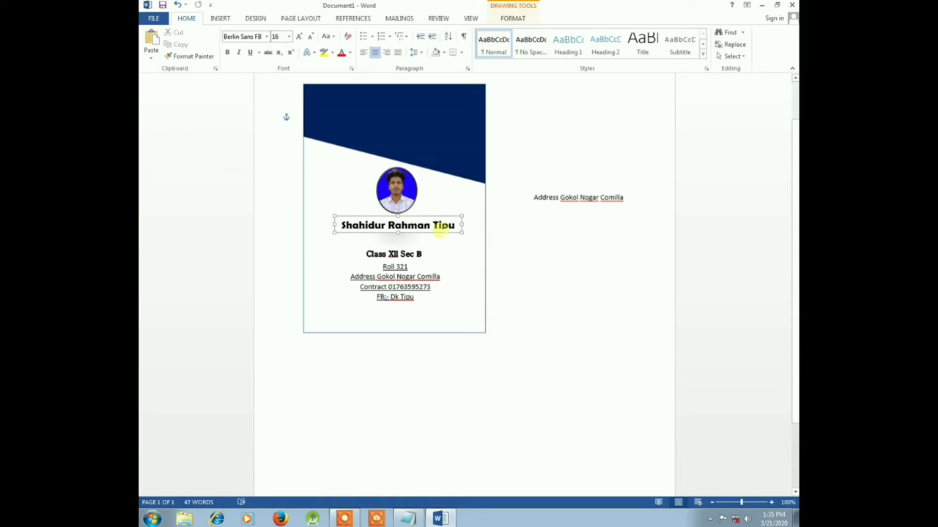
Move the 'Class XII Sec B' line up to sit just under the name.
left_click(418, 254)
left_click(428, 258)
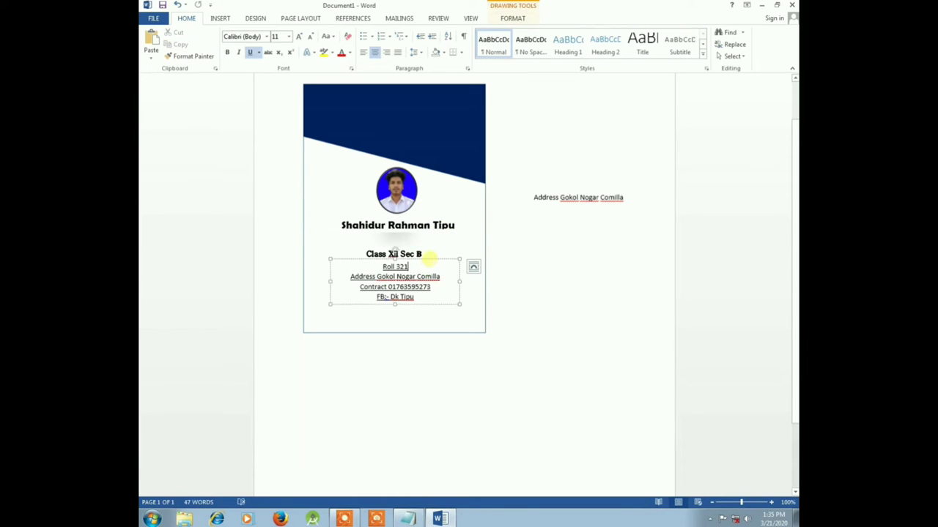
left_click(429, 256)
left_click(430, 259)
left_click(430, 255)
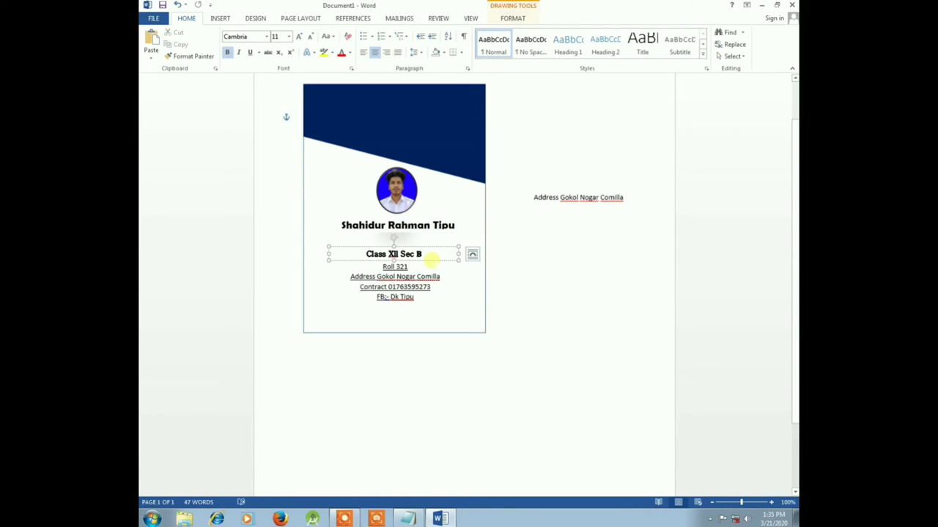
left_click_drag(431, 258, 433, 242)
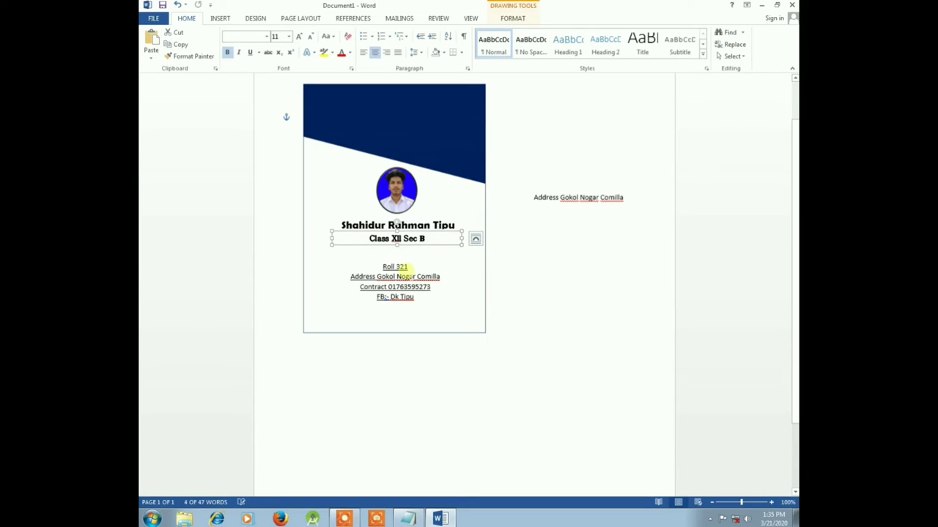
Move the details block up beneath the class line and deselect to view the card.
left_click(399, 286)
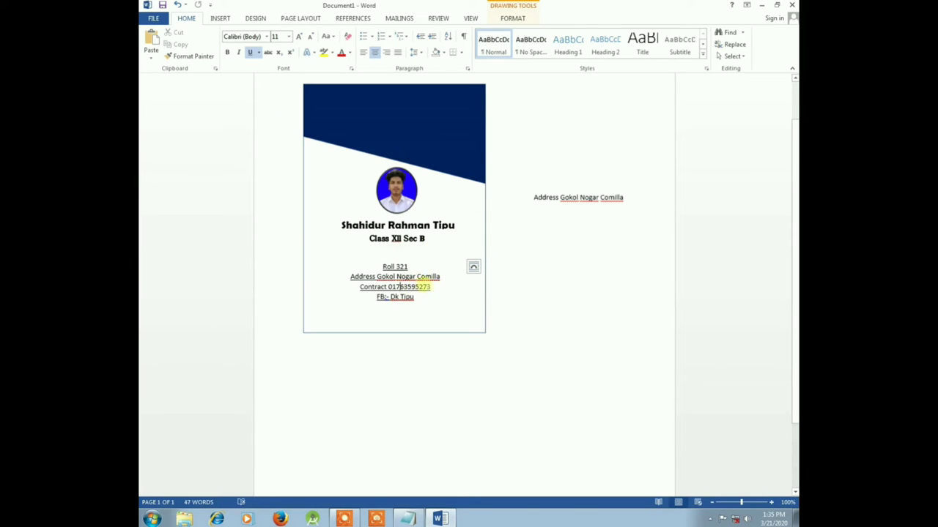
left_click(427, 308)
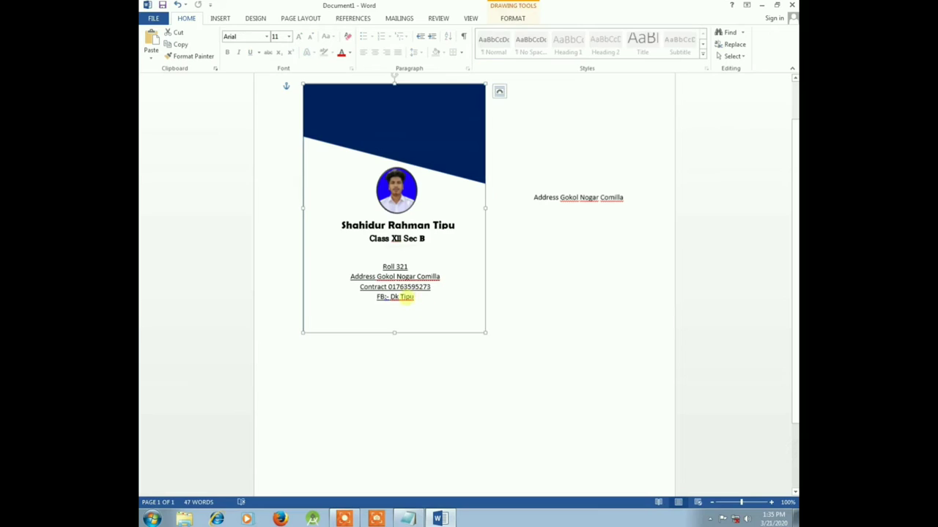
double_click(407, 297)
left_click(423, 305)
left_click(420, 303)
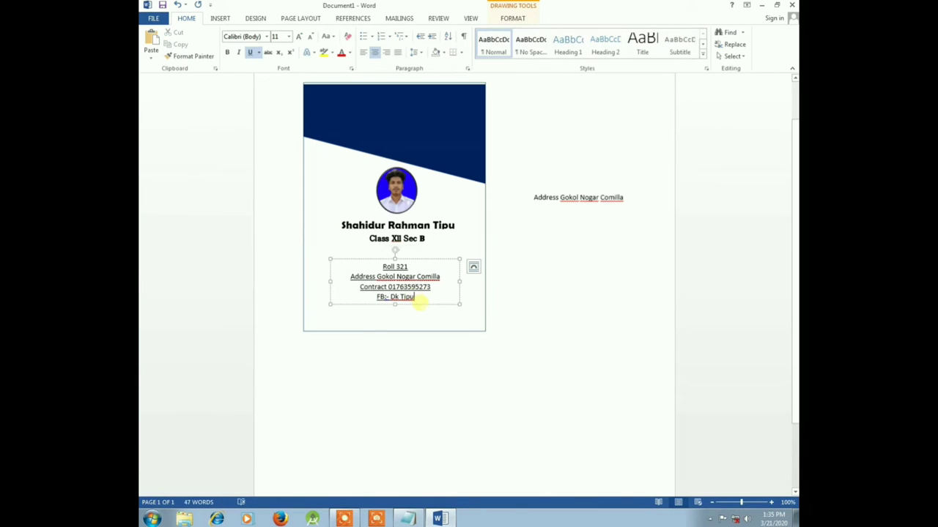
left_click_drag(421, 303, 420, 288)
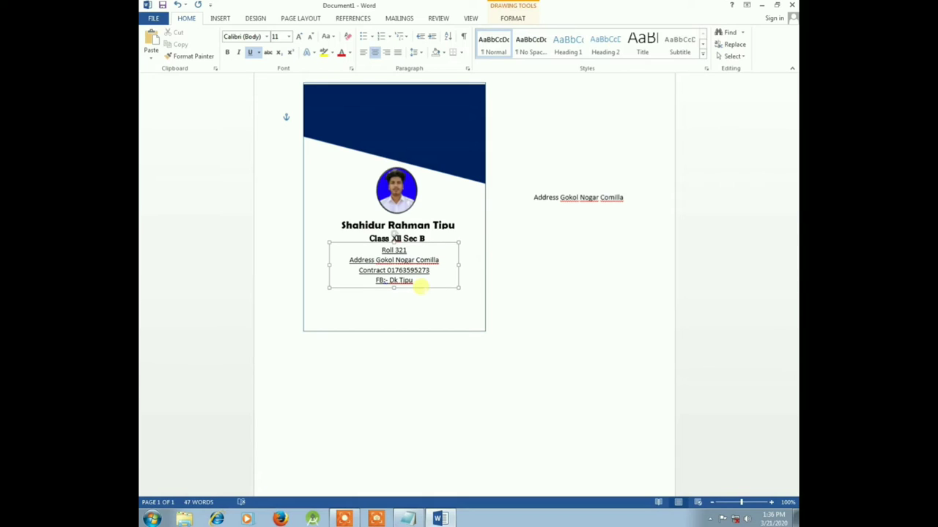
left_click(548, 289)
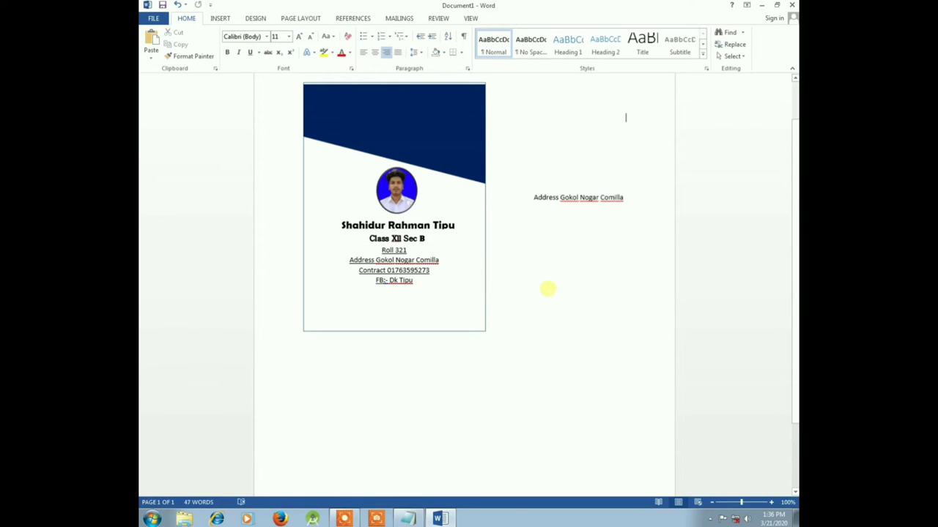
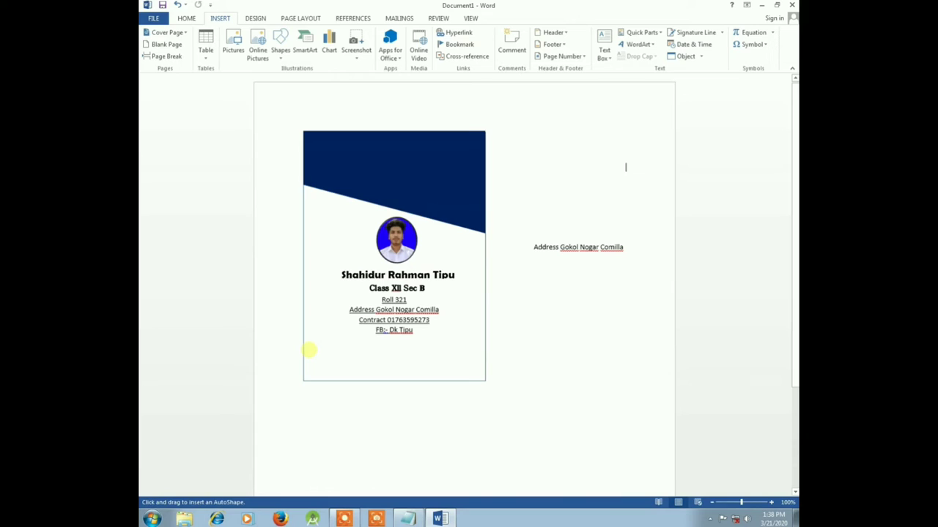
Draw a footer rectangle along the card's bottom edge, about 3.65" wide by 0.57" tall.
left_click_drag(304, 350, 484, 375)
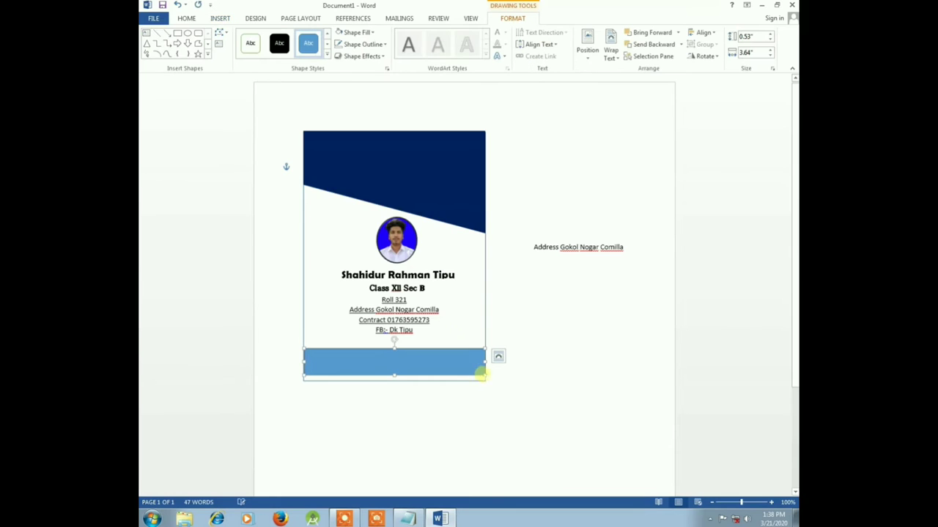
left_click_drag(461, 368, 463, 374)
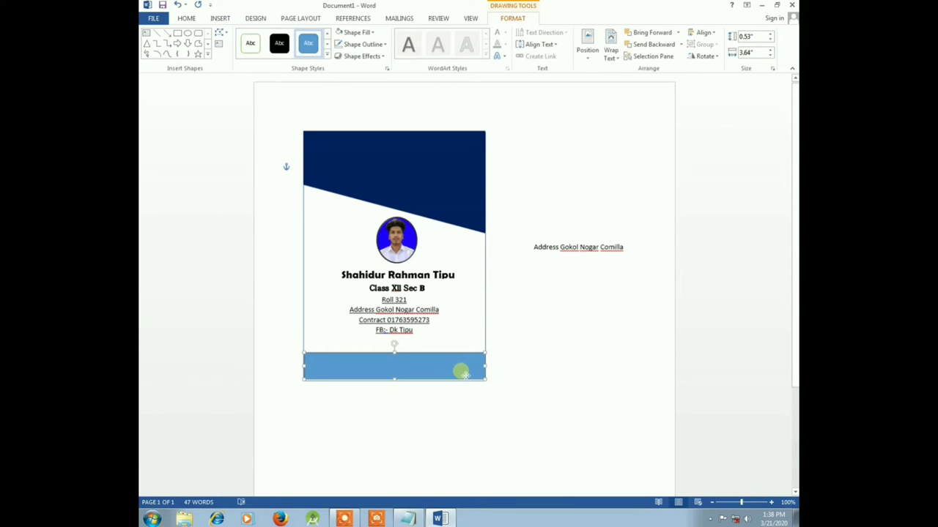
left_click(468, 393)
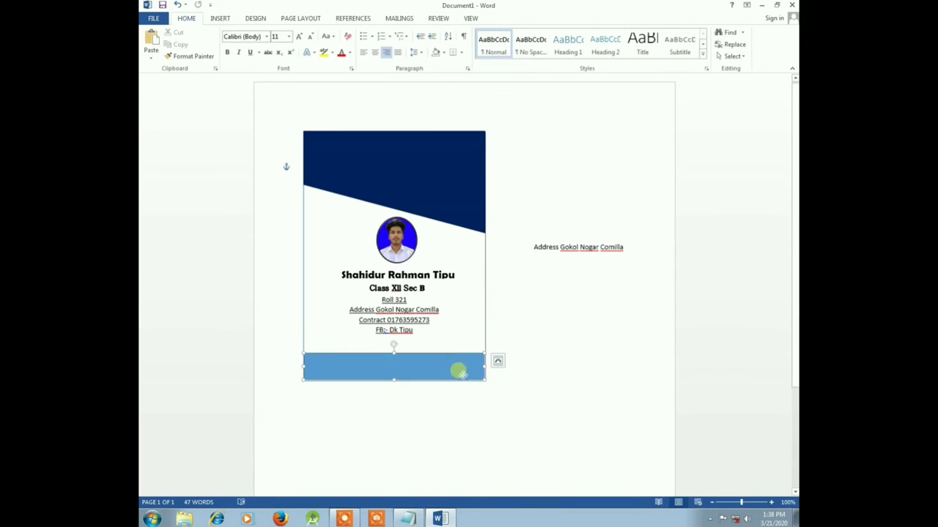
left_click(438, 371)
left_click_drag(440, 372, 440, 373)
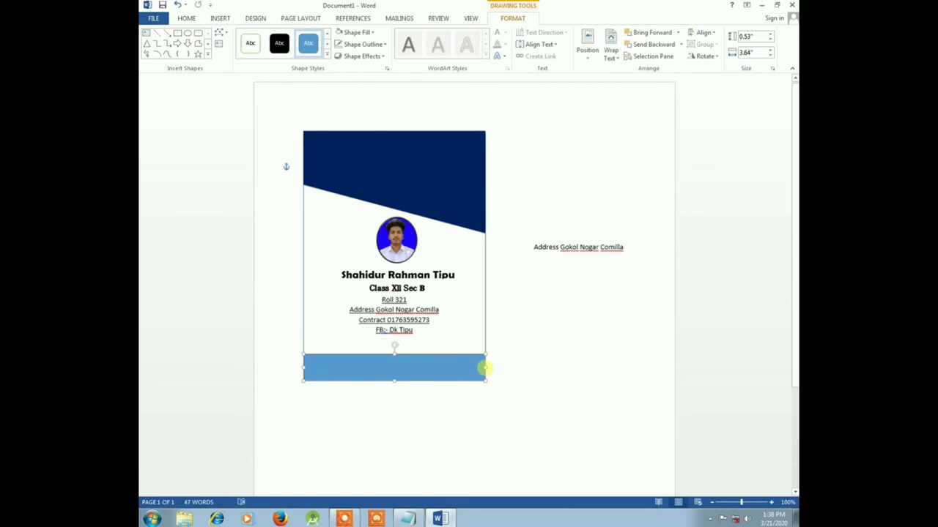
left_click(498, 388)
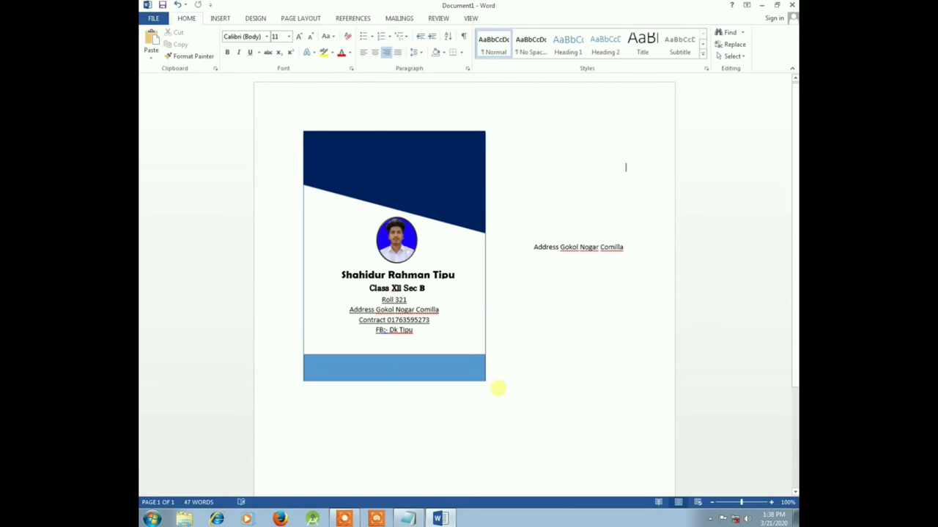
left_click(404, 368)
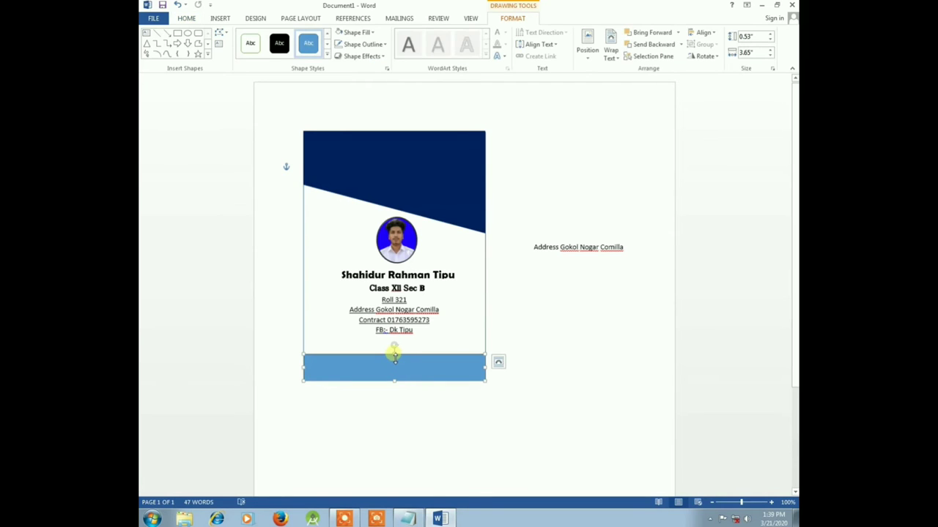
left_click_drag(395, 356, 406, 358)
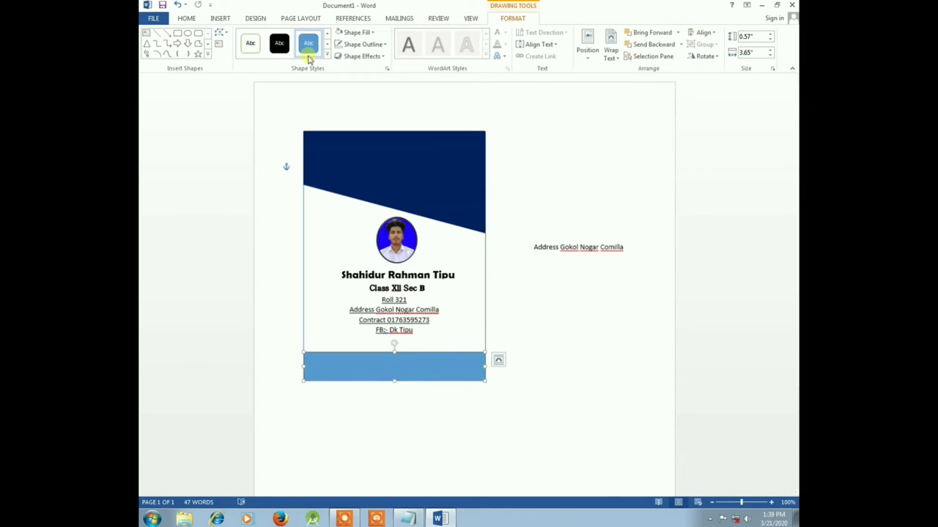
Fill the footer rectangle and the top header shape with red.
left_click(369, 34)
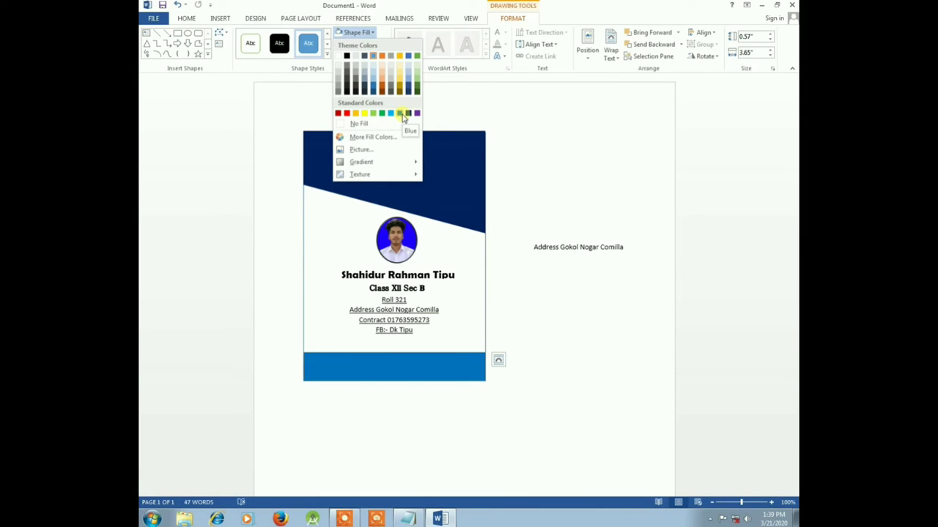
left_click(346, 114)
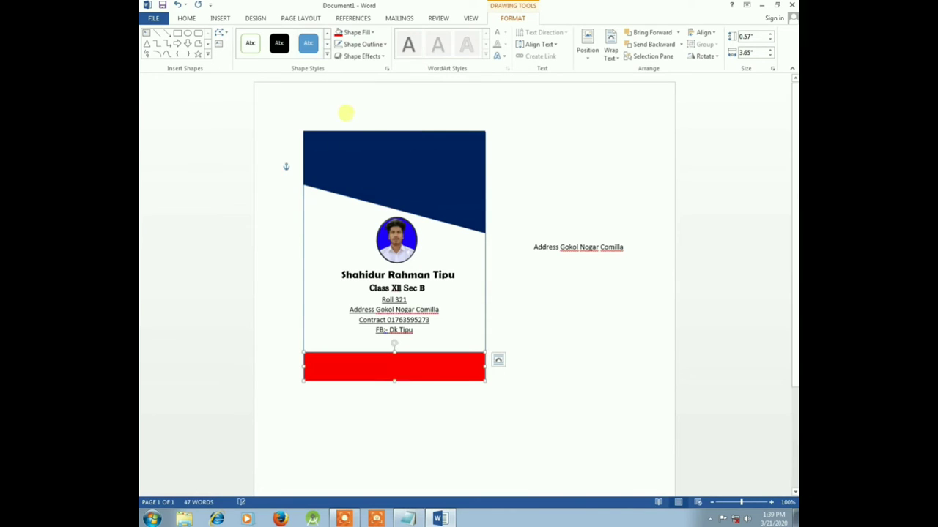
left_click(379, 155)
left_click(343, 32)
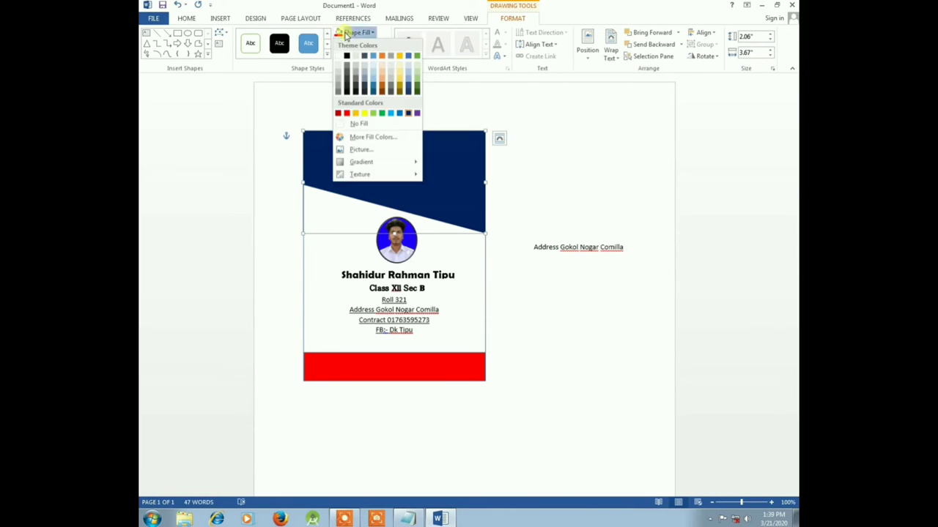
left_click(346, 114)
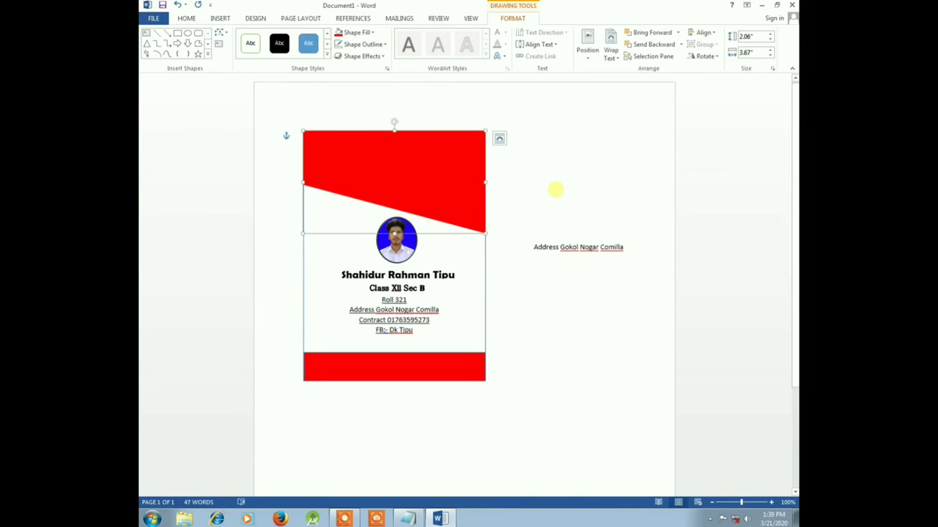
left_click(555, 190)
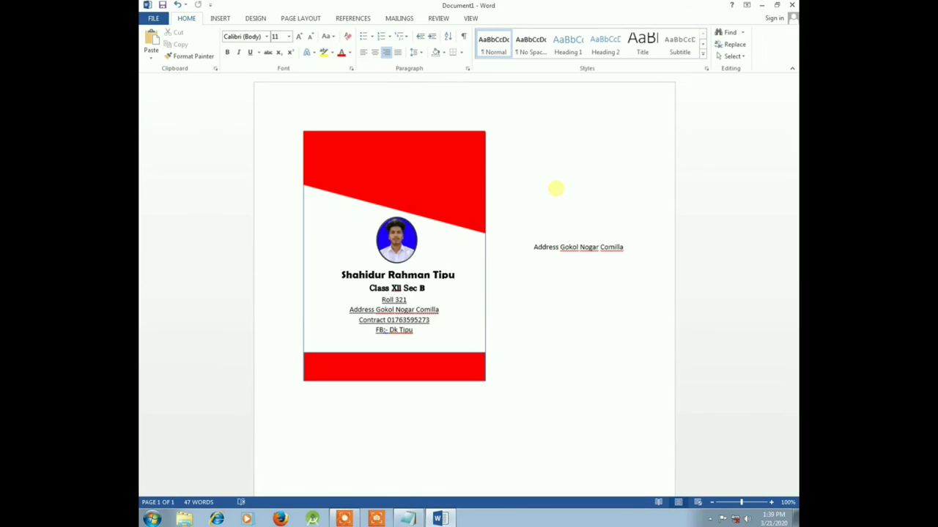
Lower the red header's top edge and narrow its right side slightly.
left_click(400, 132)
left_click_drag(394, 132, 396, 133)
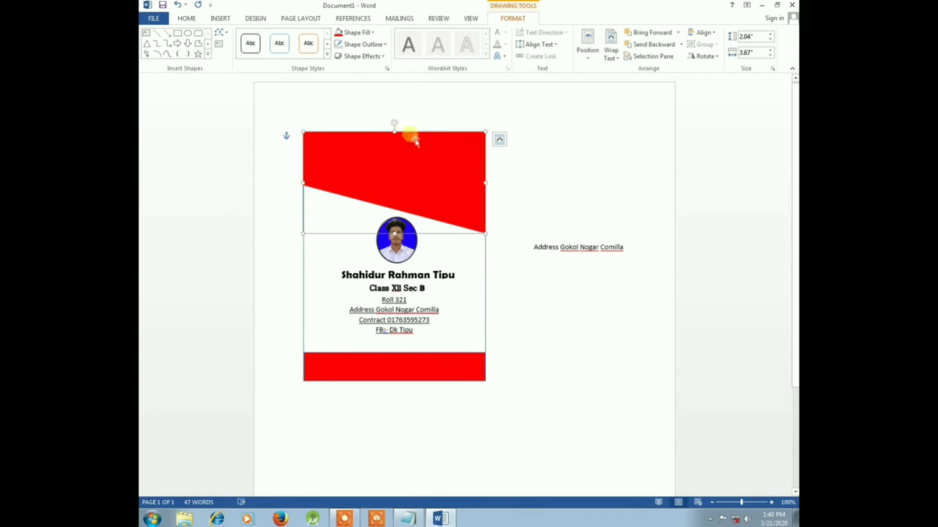
left_click_drag(483, 182, 482, 182)
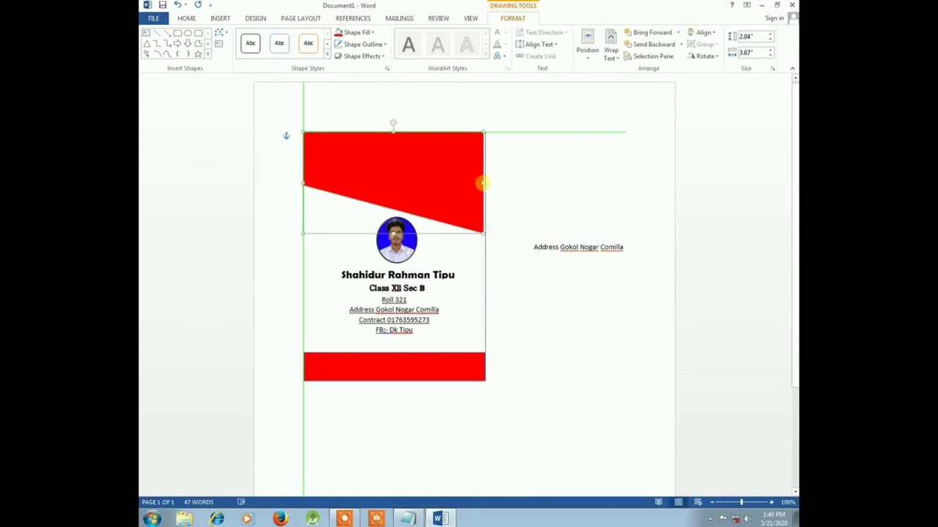
left_click(512, 181)
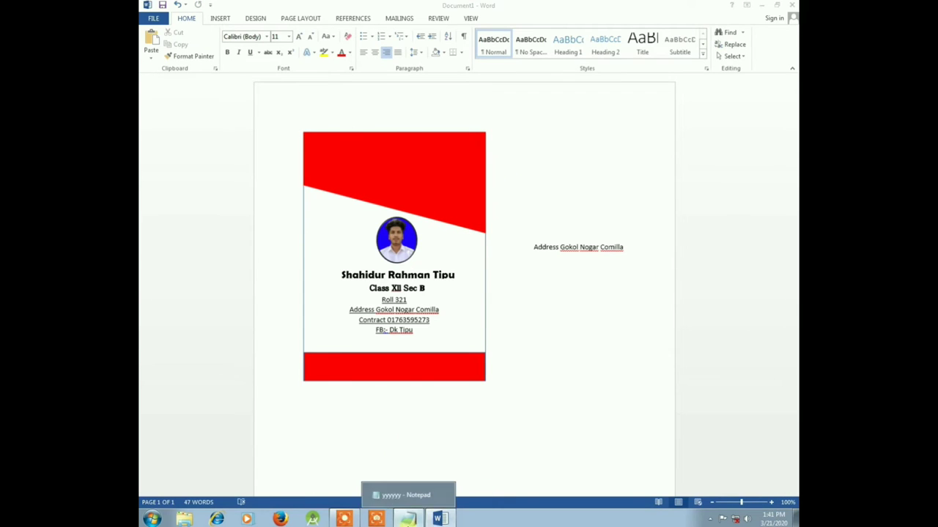
Copy the Email and Website lines from the Notepad card details, then return to Word.
left_click(408, 519)
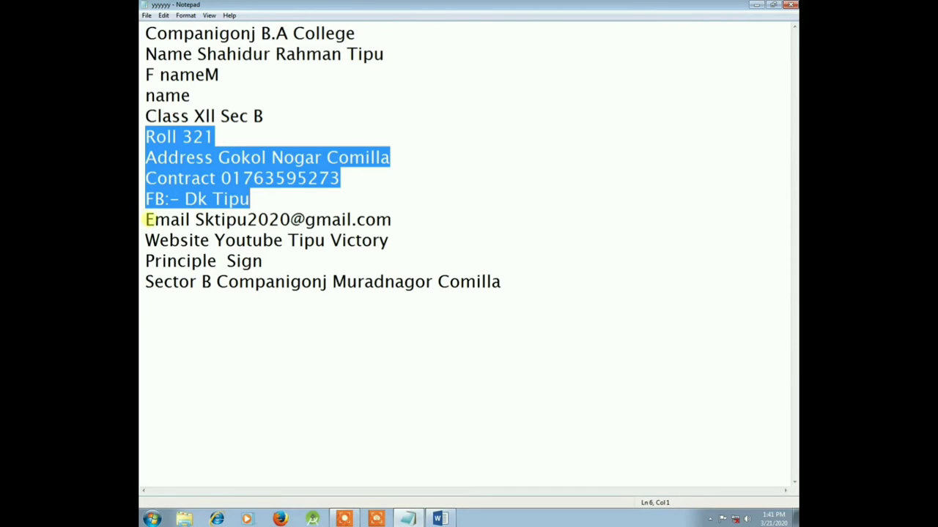
mouse_move(146, 219)
left_mouse_down()
mouse_move(357, 248)
mouse_move(388, 241)
left_mouse_up()
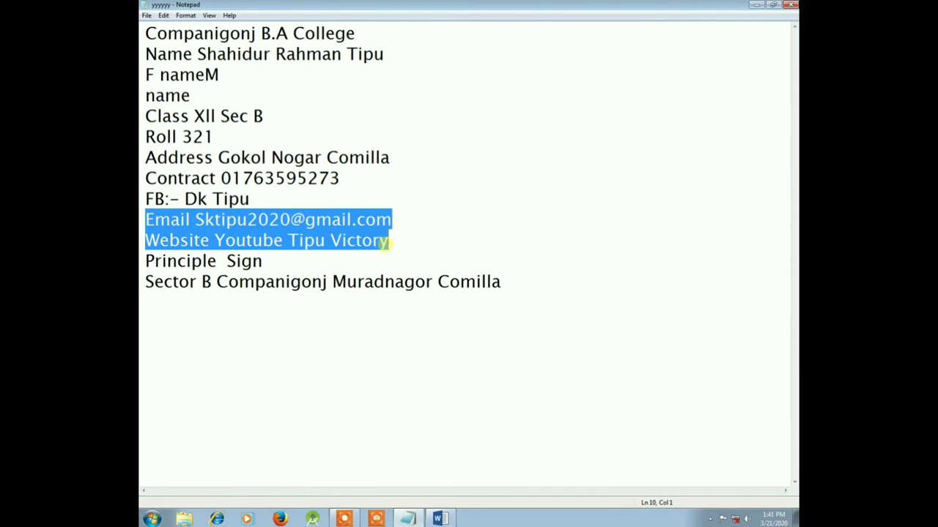
right_click(351, 221)
left_click(376, 259)
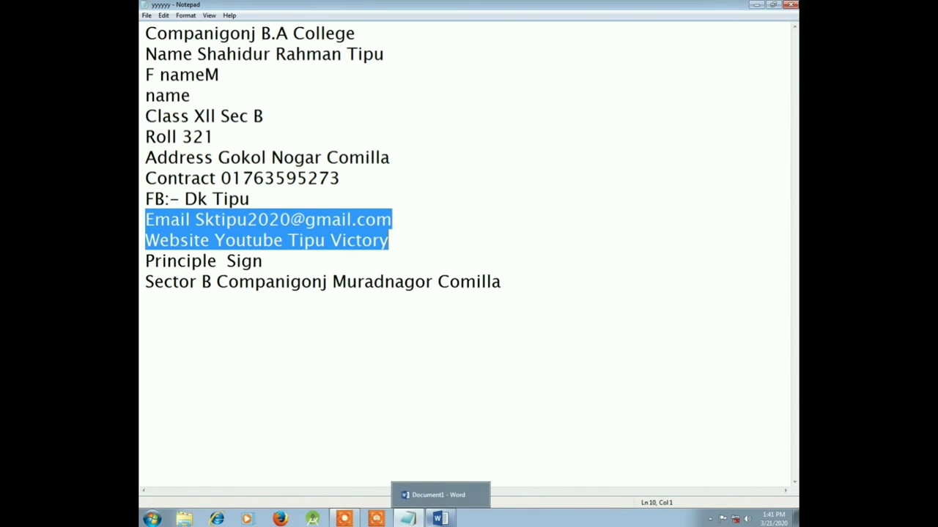
left_click(438, 520)
Add text to the red footer shape and paste the Email and Website lines as plain text.
right_click(368, 359)
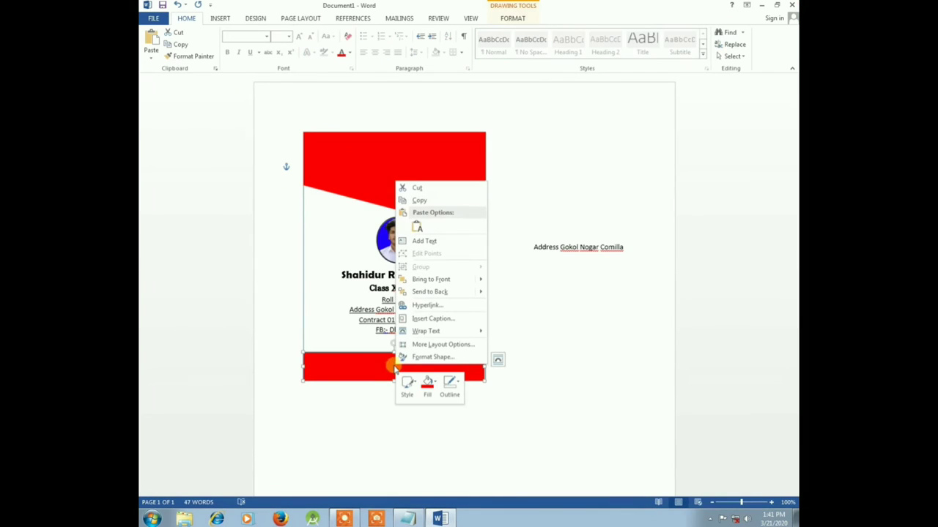
right_click(367, 359)
left_click(394, 234)
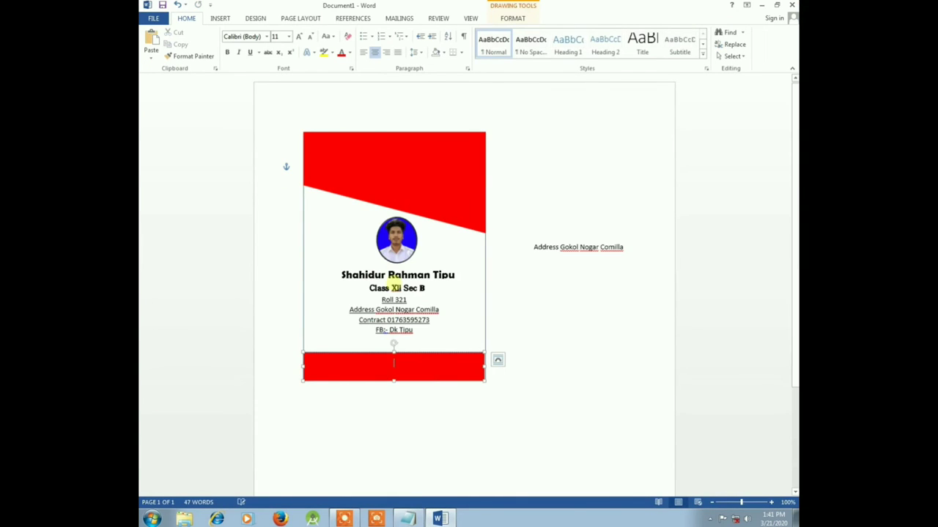
right_click(400, 365)
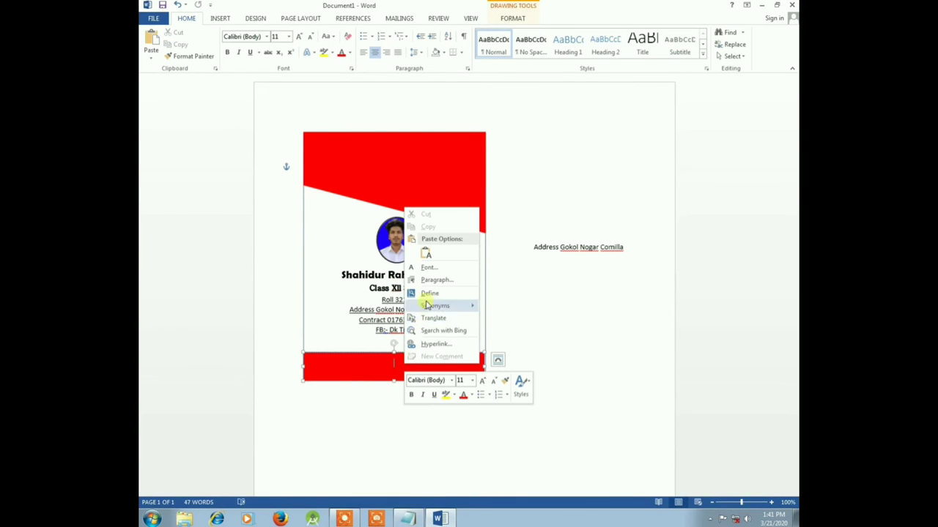
left_click(427, 253)
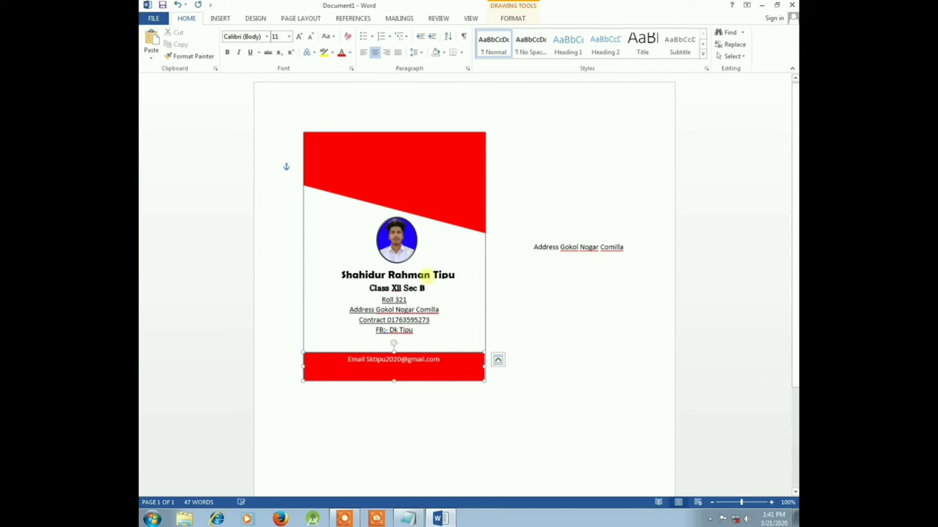
Remove the paragraph spacing and blank line, and left-align both footer lines.
left_click(352, 359)
left_click_drag(352, 359, 410, 389)
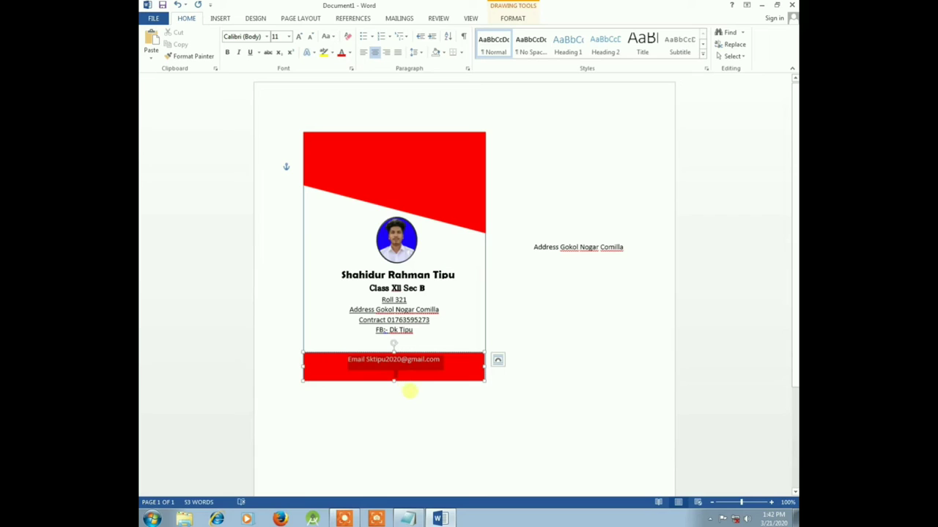
left_click_drag(449, 414, 447, 410)
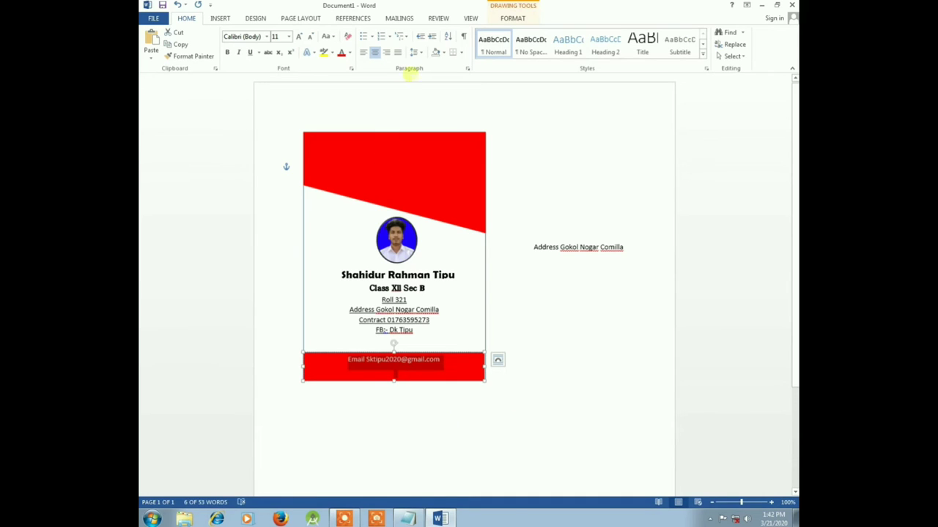
left_click(422, 55)
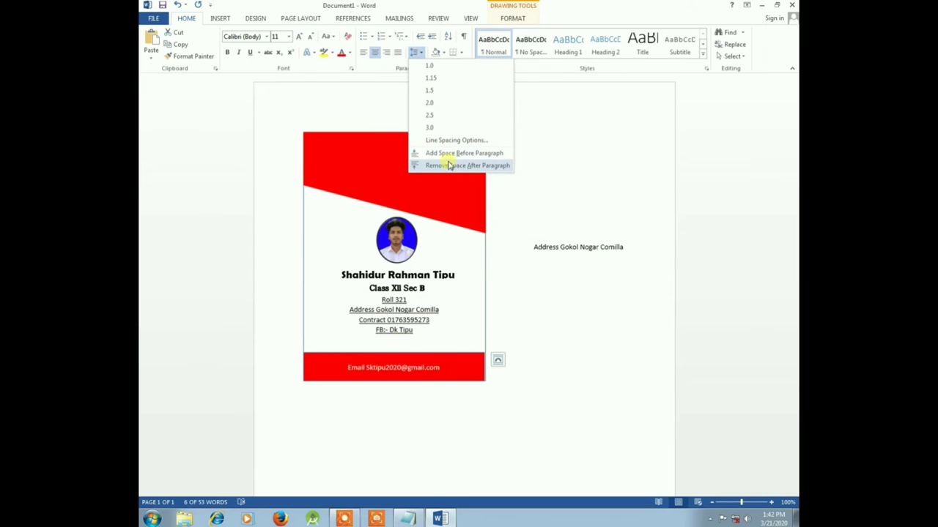
left_click(449, 166)
left_click(399, 368)
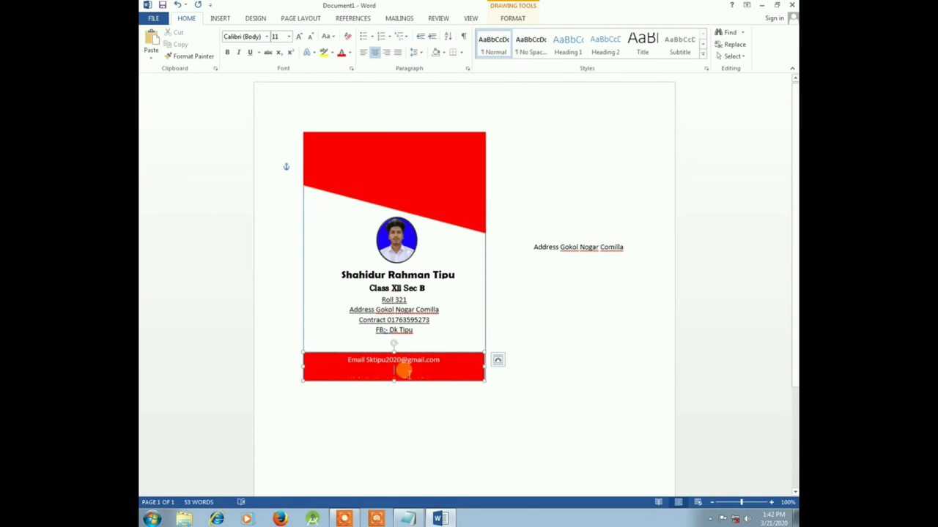
key("BackSpace")
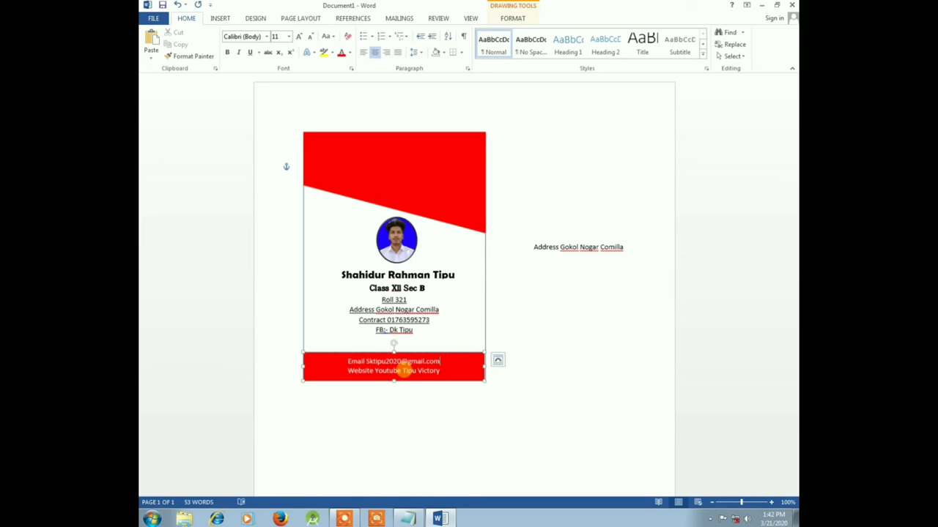
left_click(364, 52)
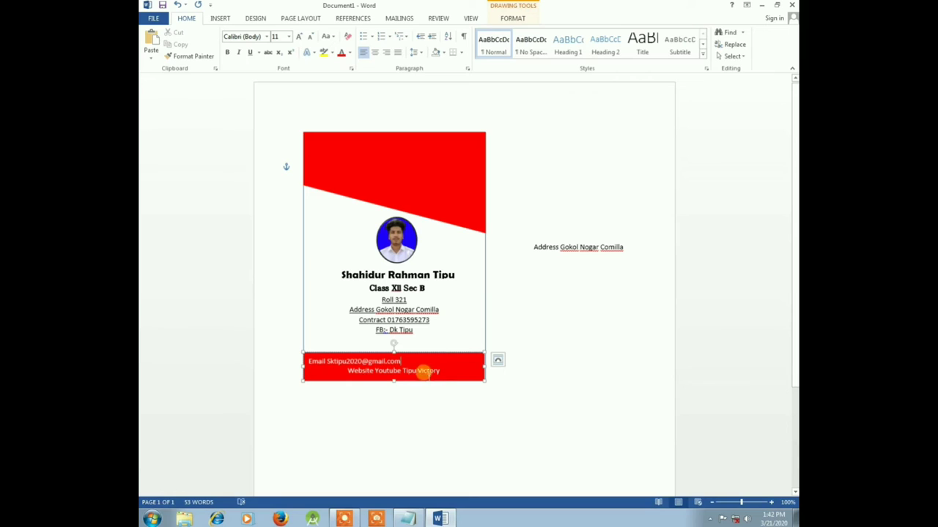
left_click_drag(441, 371, 347, 372)
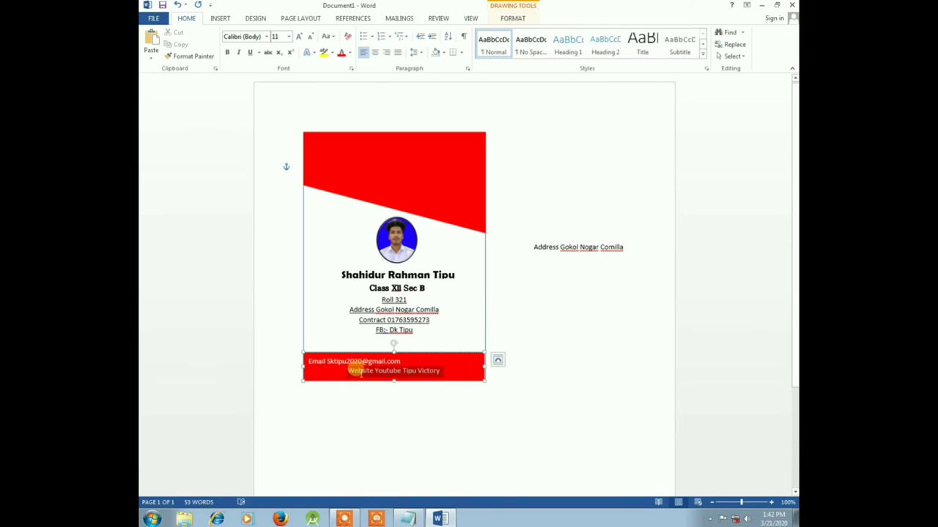
left_click(349, 371)
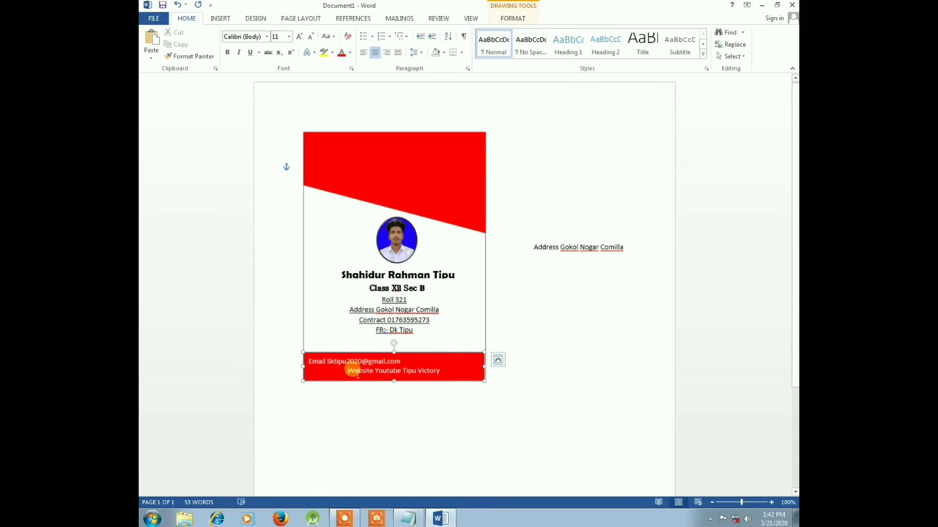
key("ctrl+l")
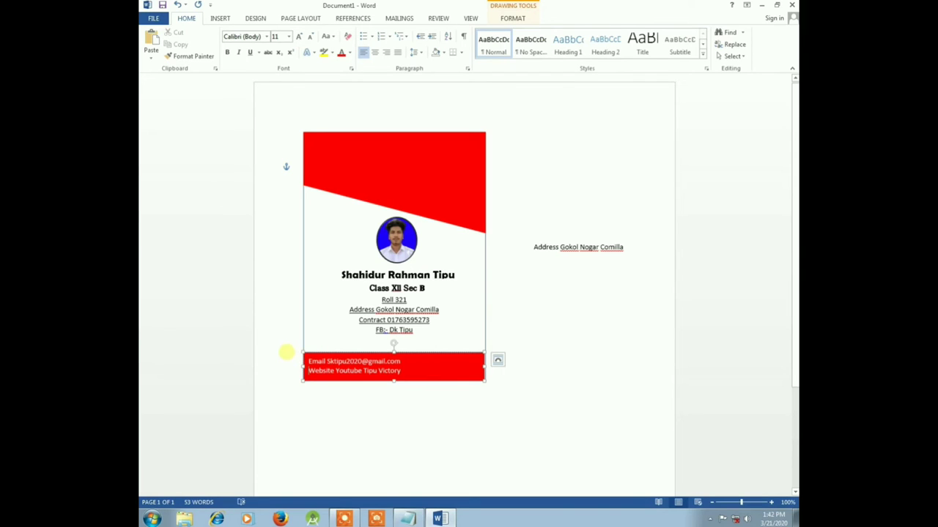
Set the footer's e-mail and website lines in Berlin Sans FB Demi.
left_click(267, 36)
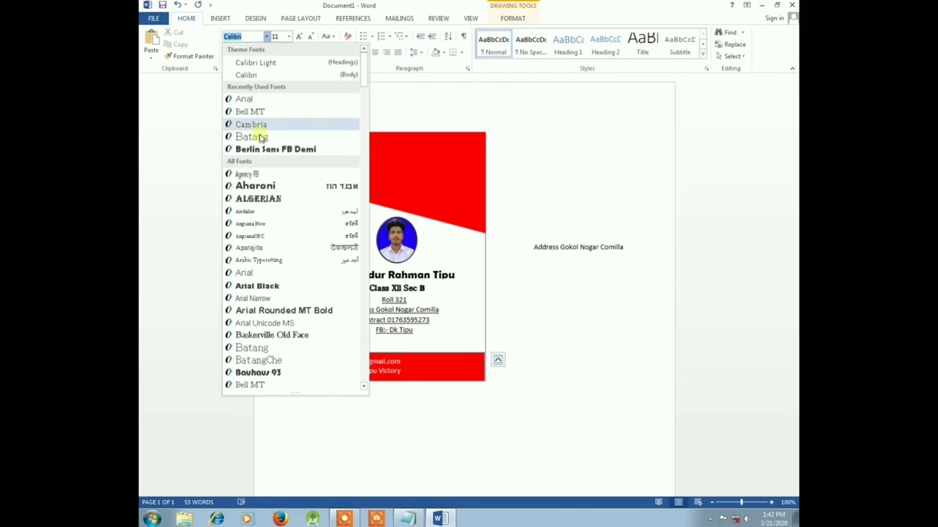
left_click(263, 150)
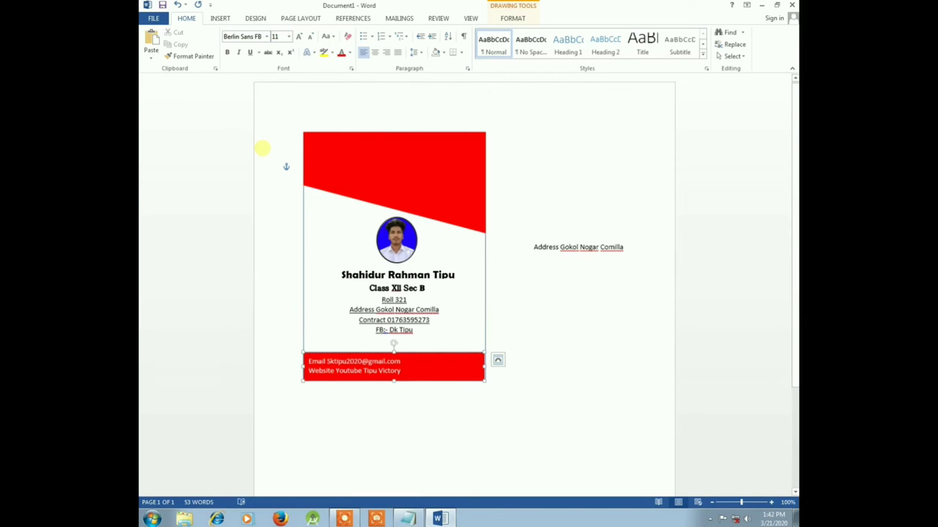
left_click(402, 373)
left_click_drag(402, 372, 303, 357)
left_click(266, 37)
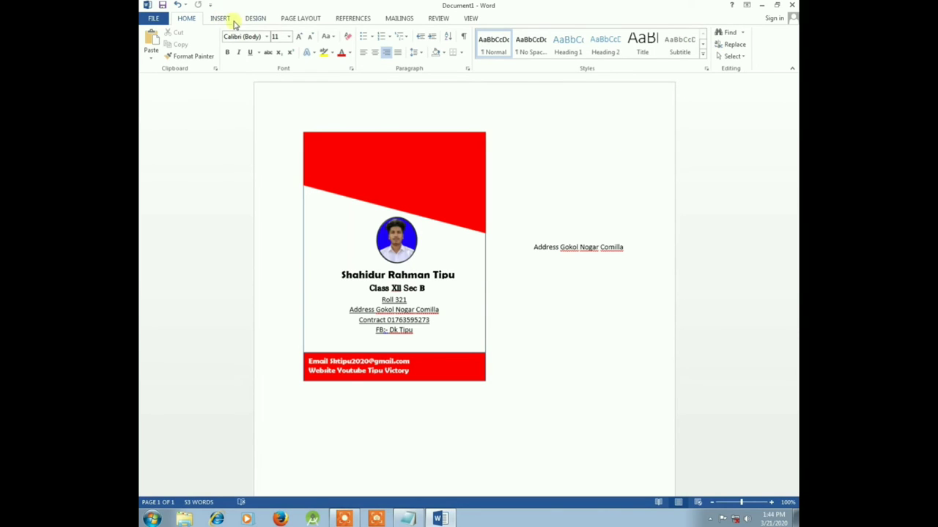
Insert the college gate photo and shrink it.
left_click(227, 20)
left_click(233, 42)
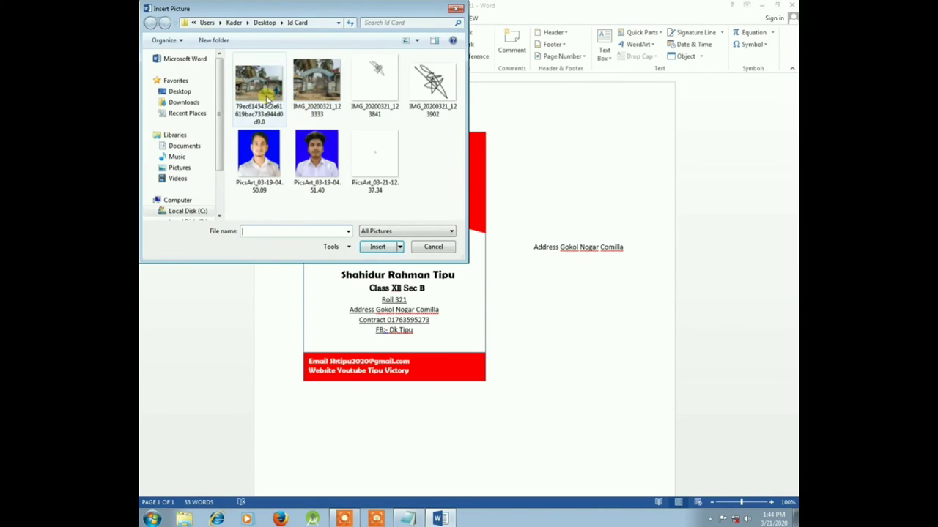
double_click(317, 94)
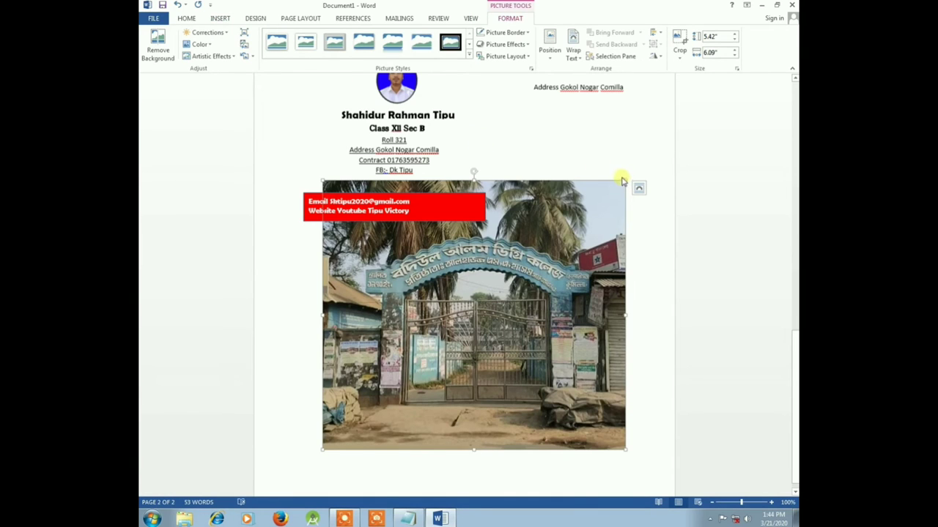
left_click_drag(625, 181, 194, 326)
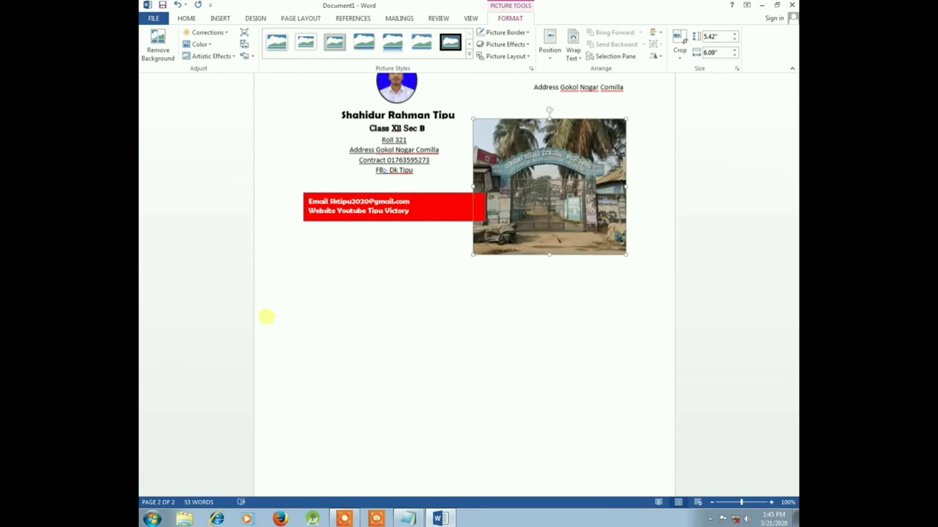
mouse_move(194, 326)
left_mouse_down()
mouse_move(231, 324)
mouse_move(202, 348)
left_mouse_up()
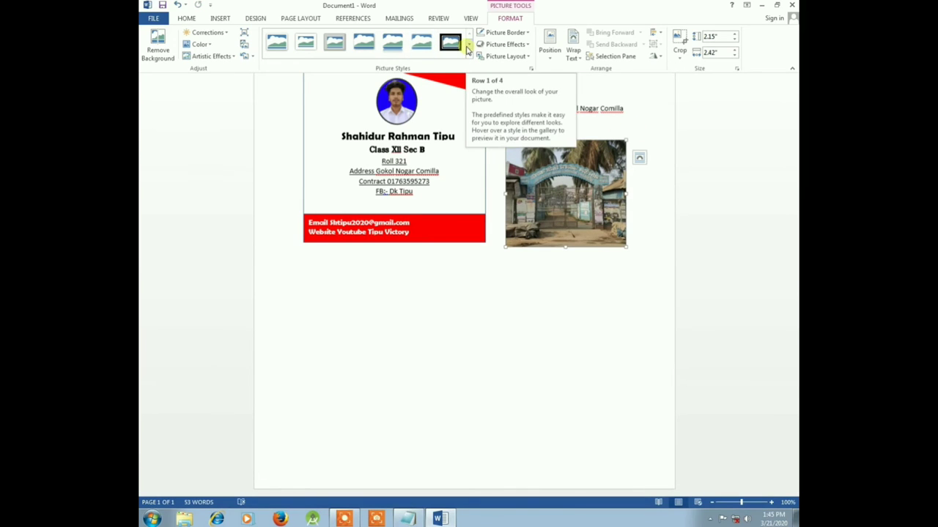
Give the gate photo an oval framed picture style, shrink it, and make it float over the card.
left_click(470, 45)
left_click(351, 44)
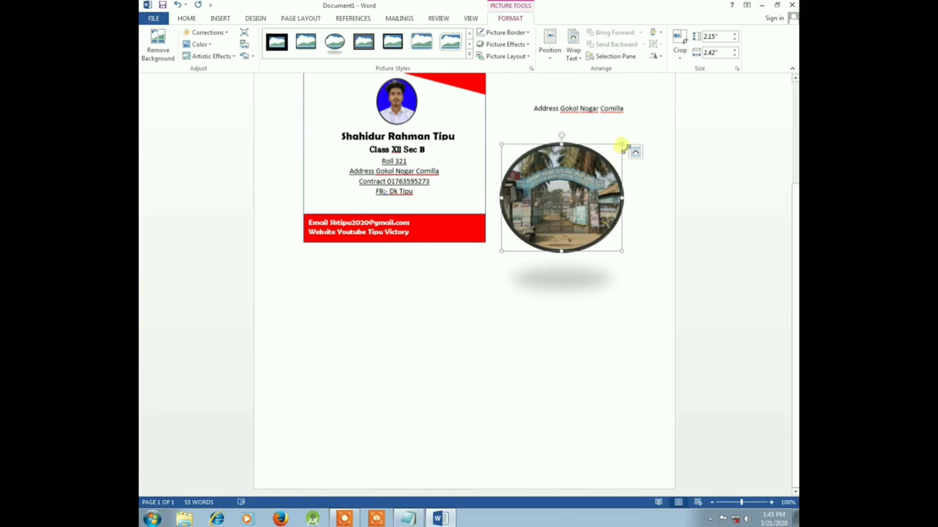
left_click_drag(619, 144, 560, 173)
left_click_drag(528, 228, 555, 203)
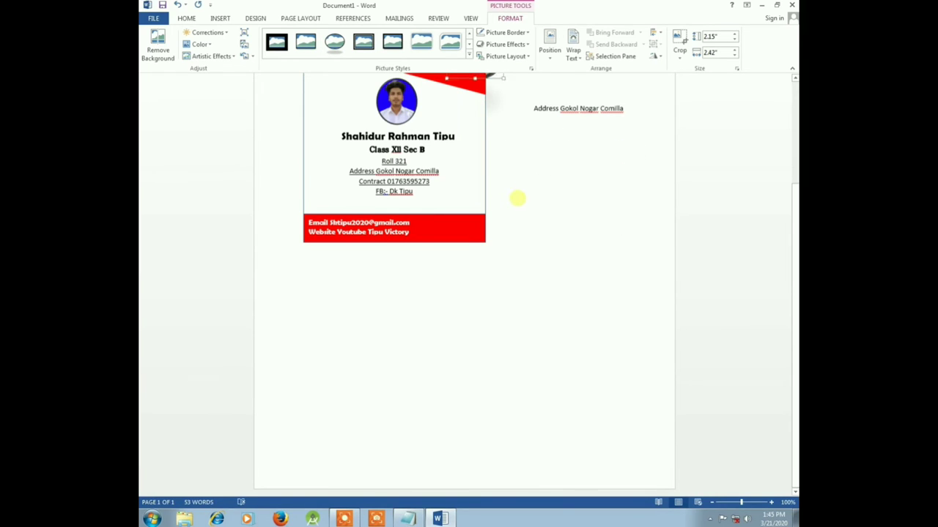
right_click(612, 176)
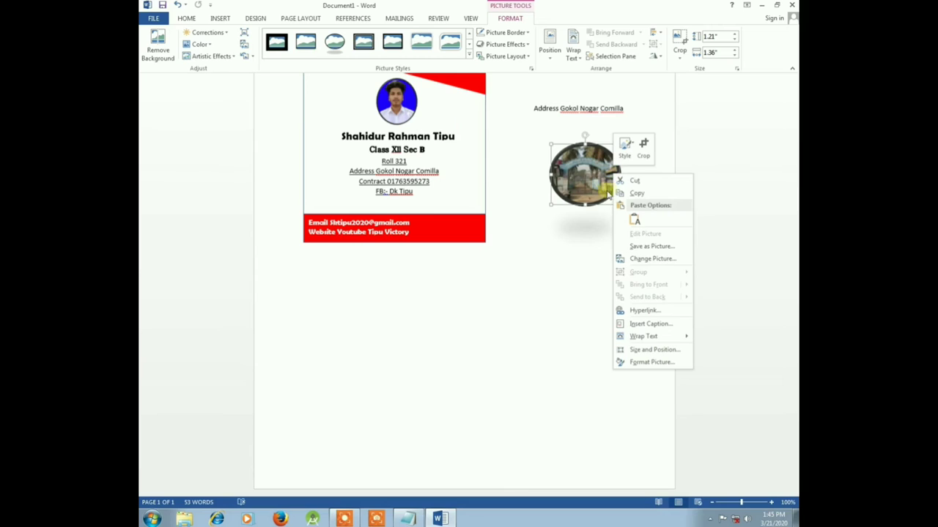
right_click(584, 164)
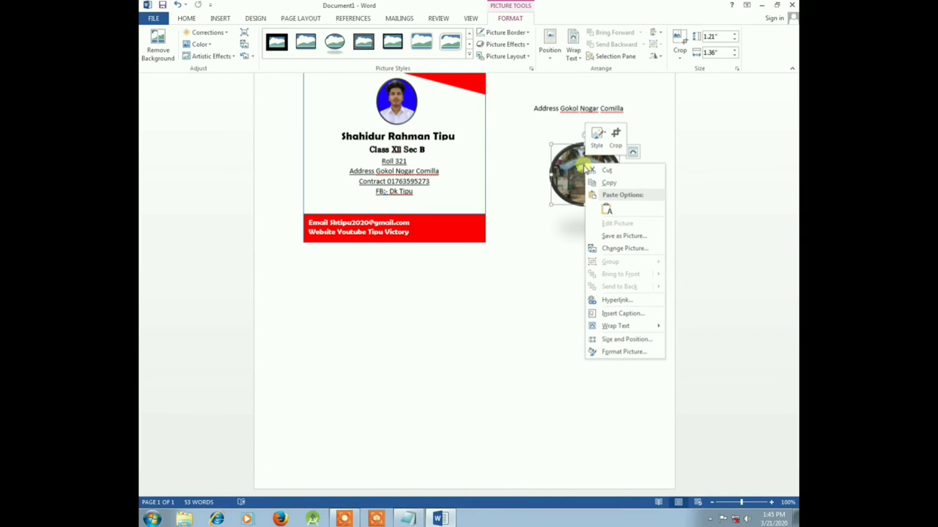
left_click(573, 50)
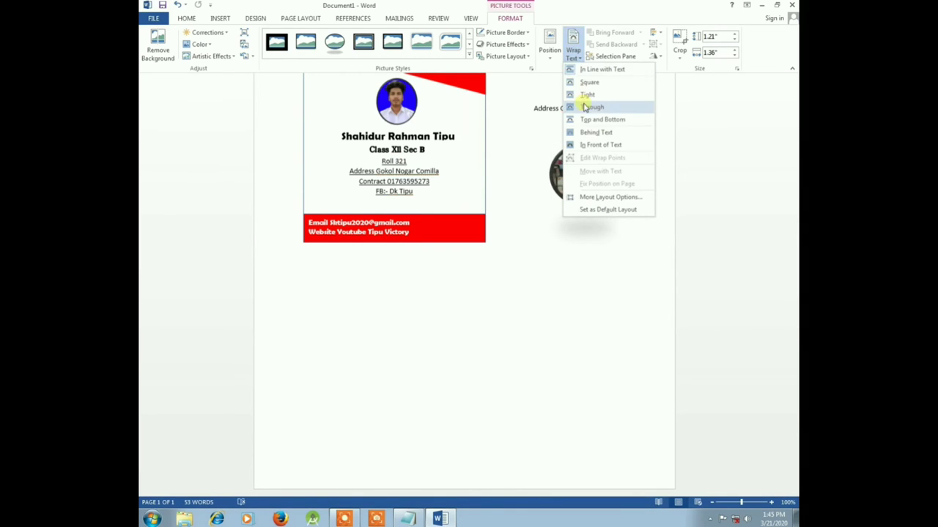
left_click(594, 105)
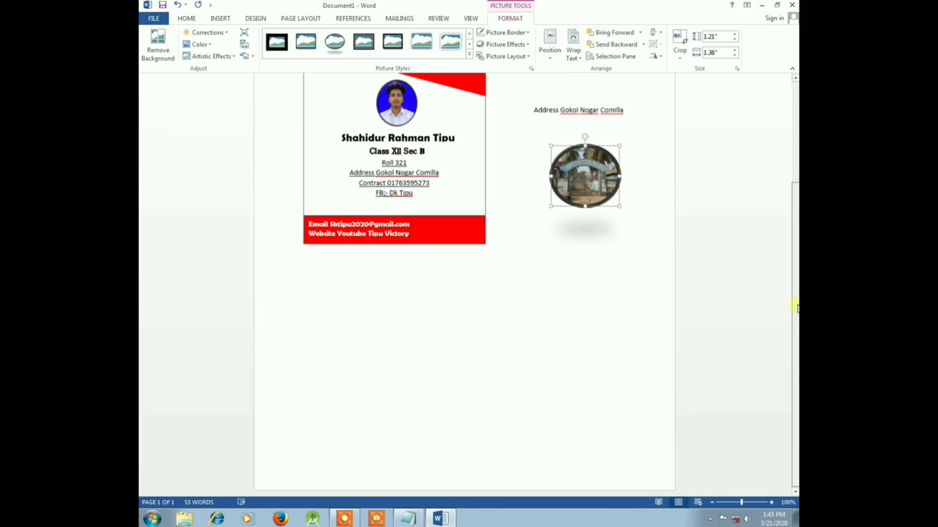
Place the oval photo in the header's top-left corner with a ¾ pt border, about 0.46" by 0.52".
left_click_drag(795, 310, 796, 215)
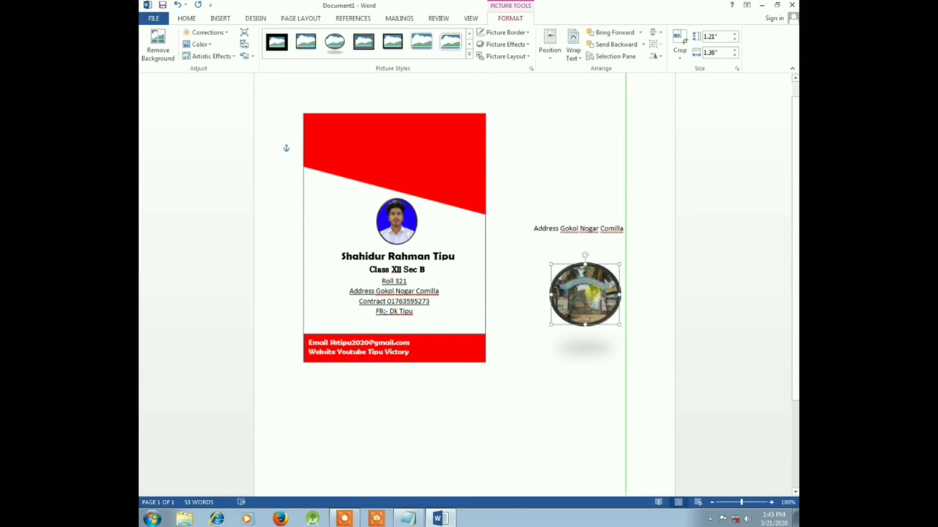
left_click_drag(614, 297, 344, 132)
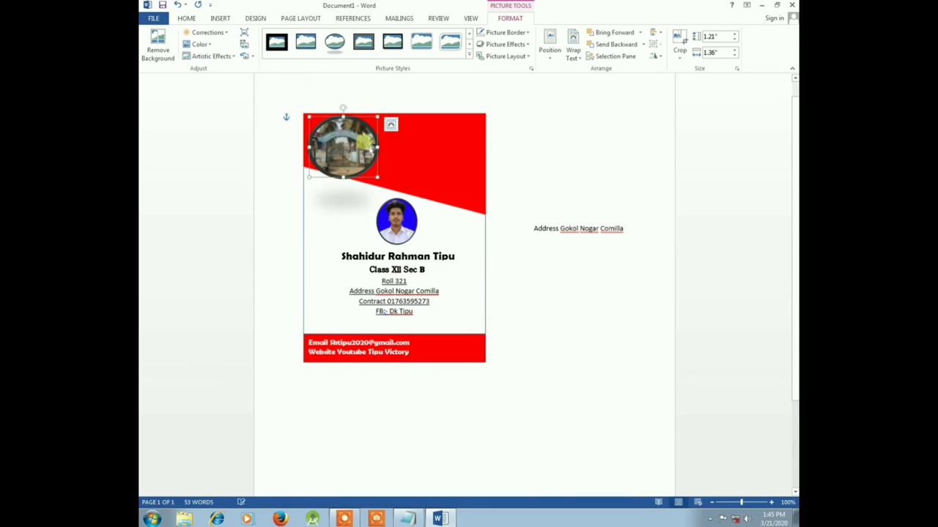
left_click(528, 35)
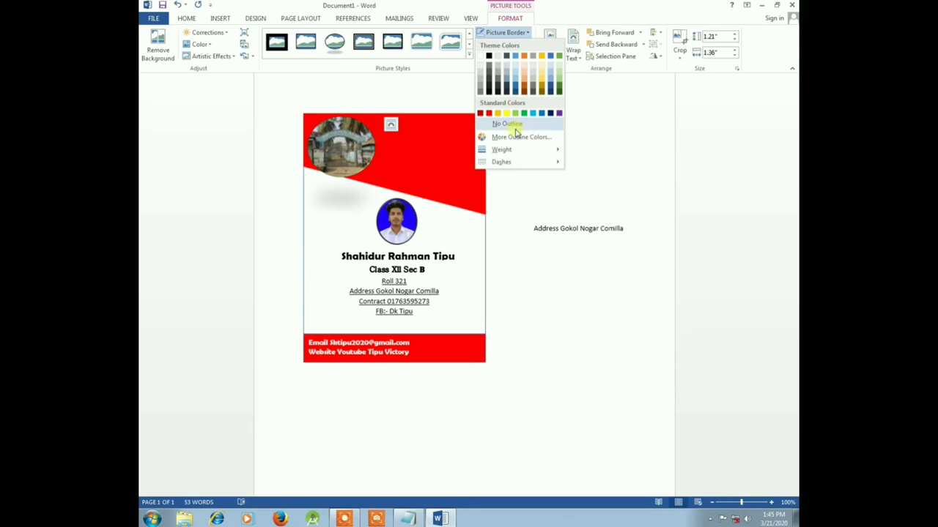
mouse_move(518, 150)
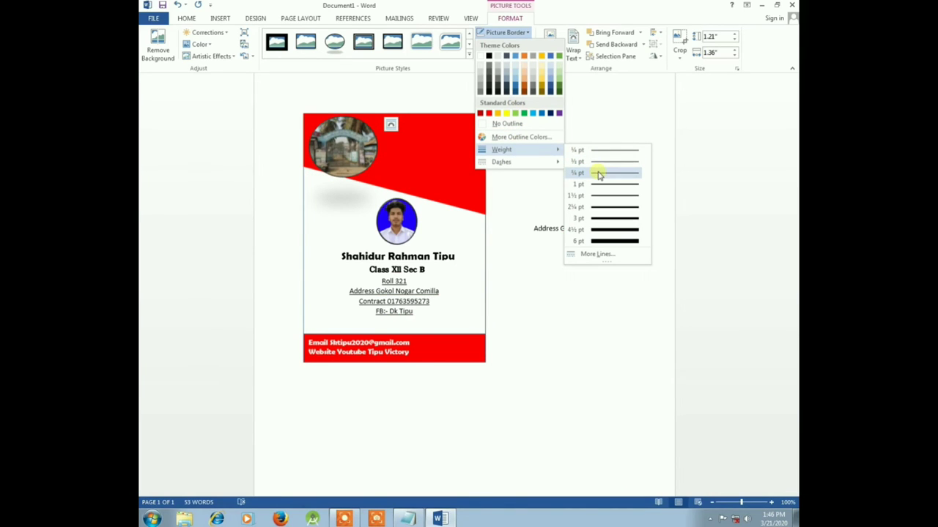
left_click(598, 173)
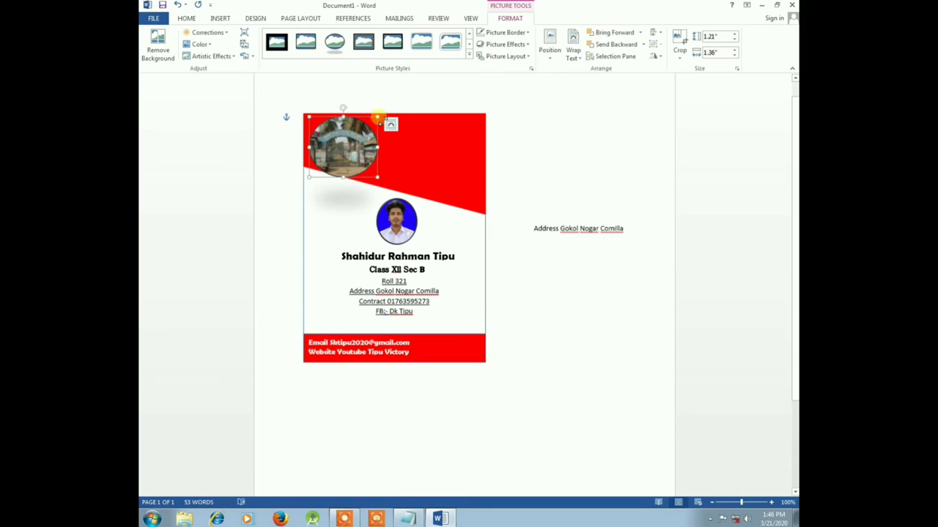
left_click_drag(376, 117, 360, 128)
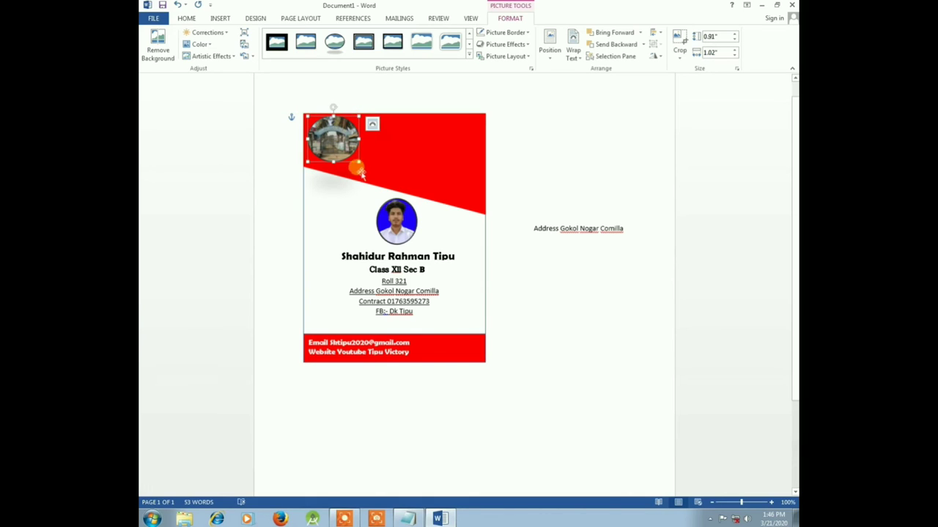
mouse_move(364, 166)
left_mouse_down()
mouse_move(324, 135)
mouse_move(346, 145)
mouse_move(331, 141)
left_mouse_up()
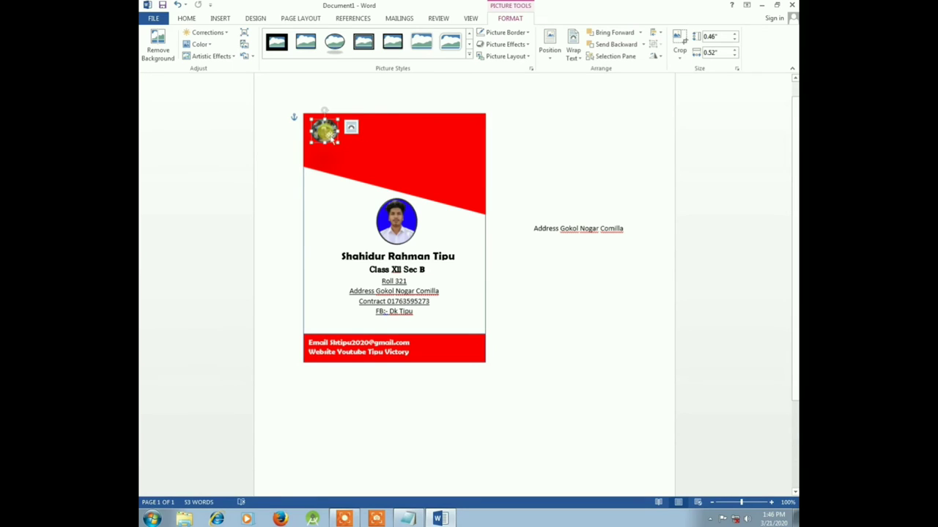
left_click_drag(331, 138, 334, 137)
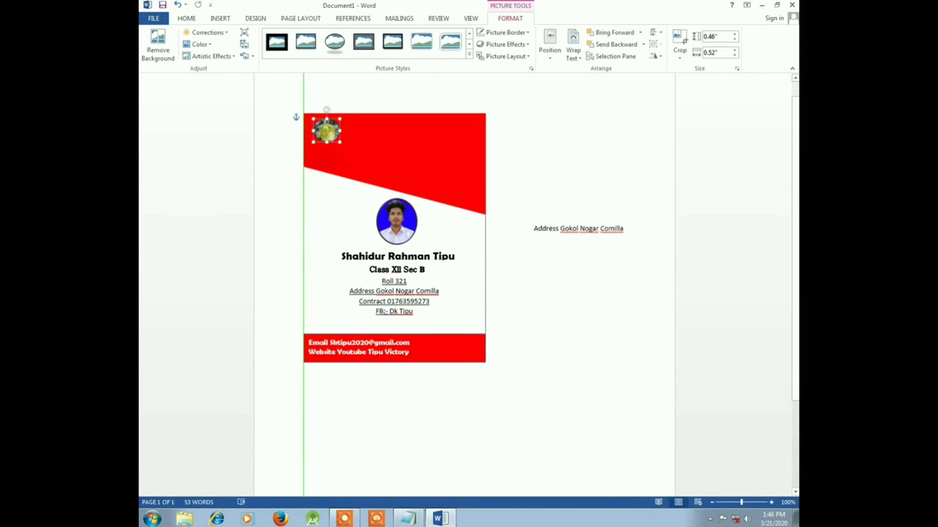
left_click_drag(331, 138, 335, 139)
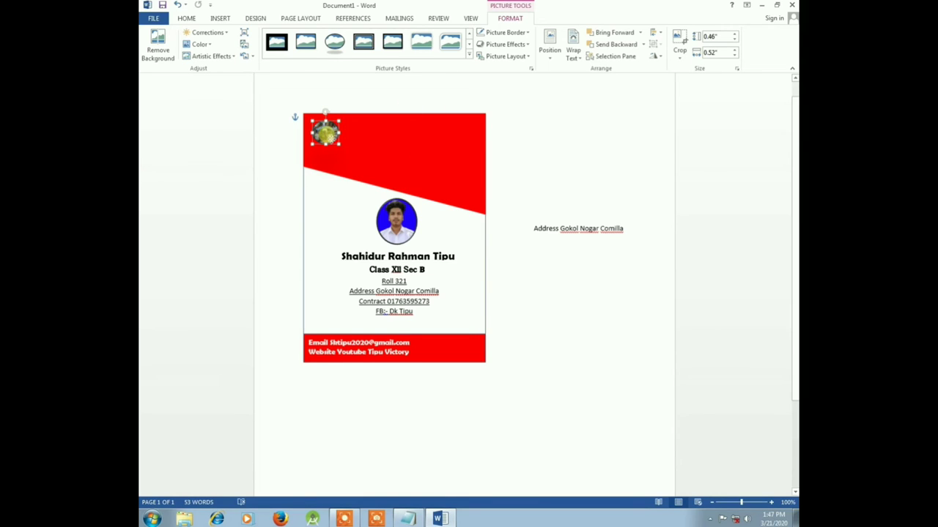
Enlarge the header logo slightly and cut the stray address text box beside the card.
left_click(337, 145)
left_click(339, 144)
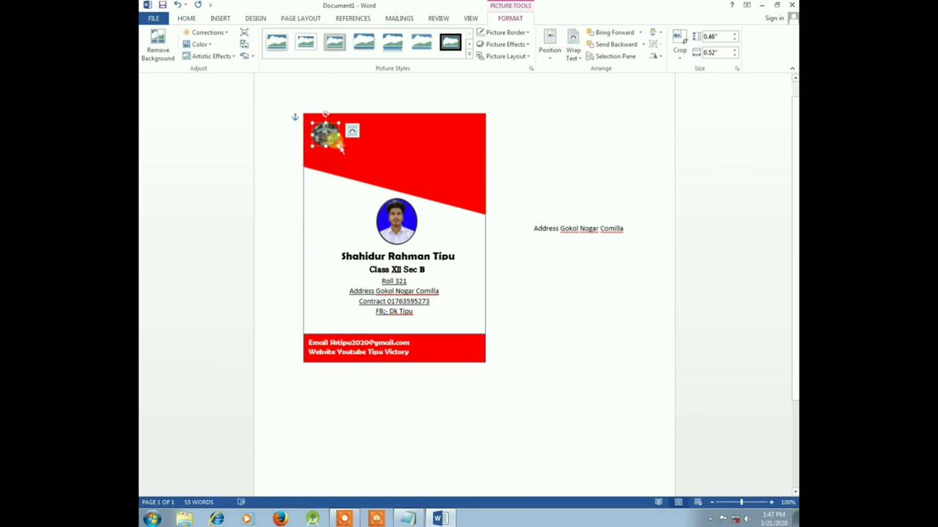
left_click_drag(340, 148, 342, 150)
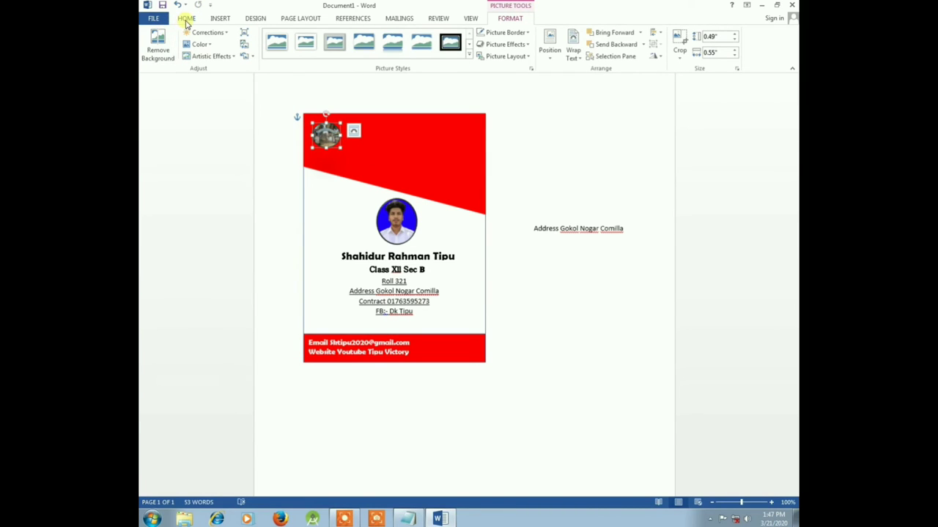
left_click(629, 230)
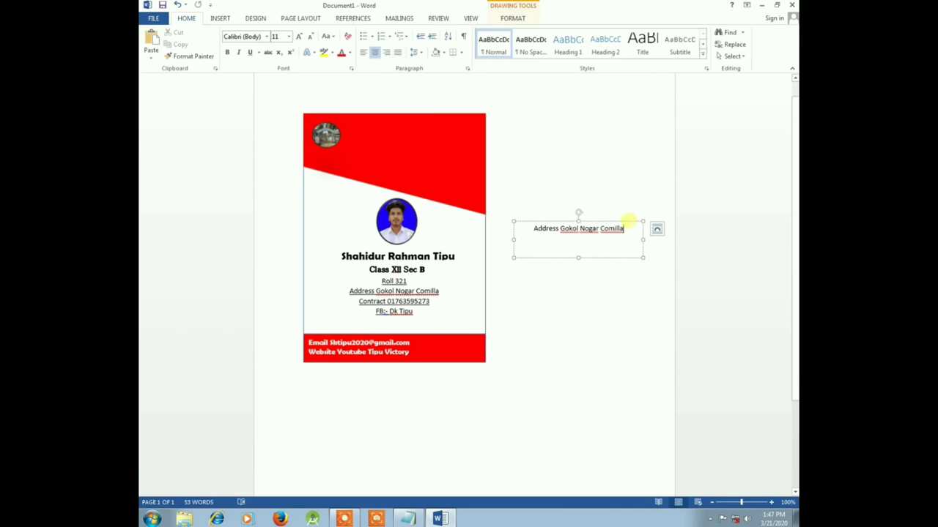
right_click(628, 229)
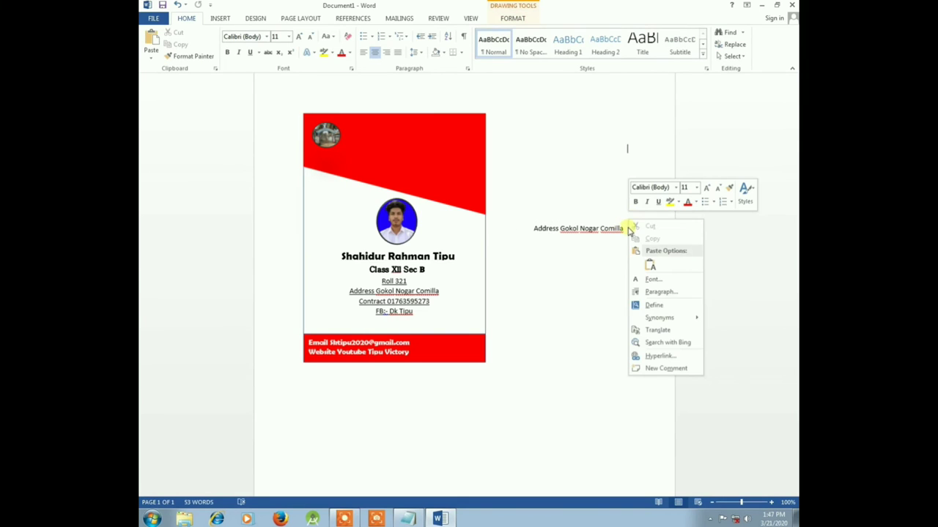
right_click(586, 238)
right_click(586, 258)
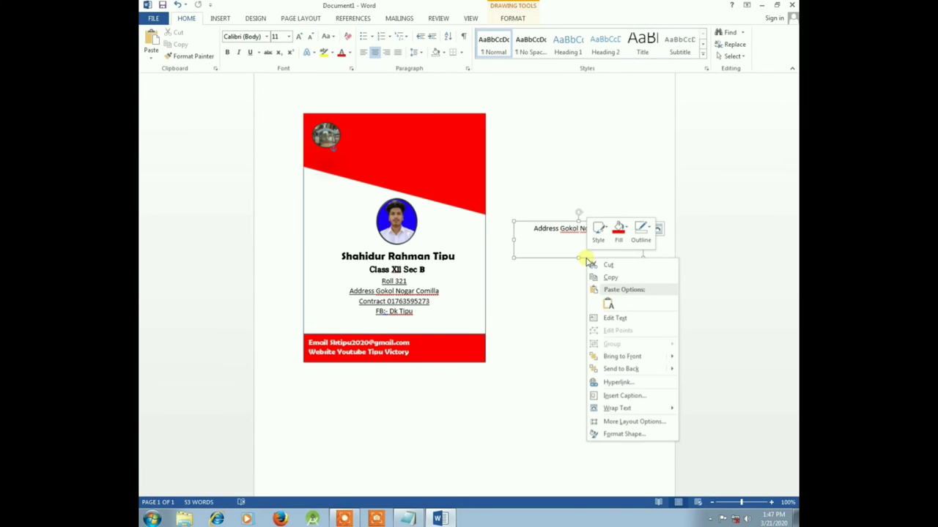
left_click(607, 265)
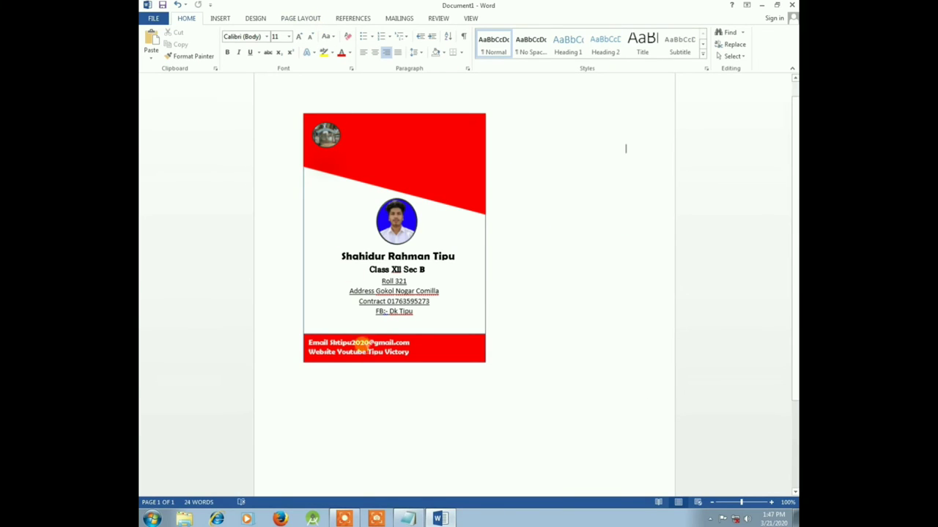
Copy the college name 'Companigonj B.A College' from Notepad and return to Word.
left_click(419, 520)
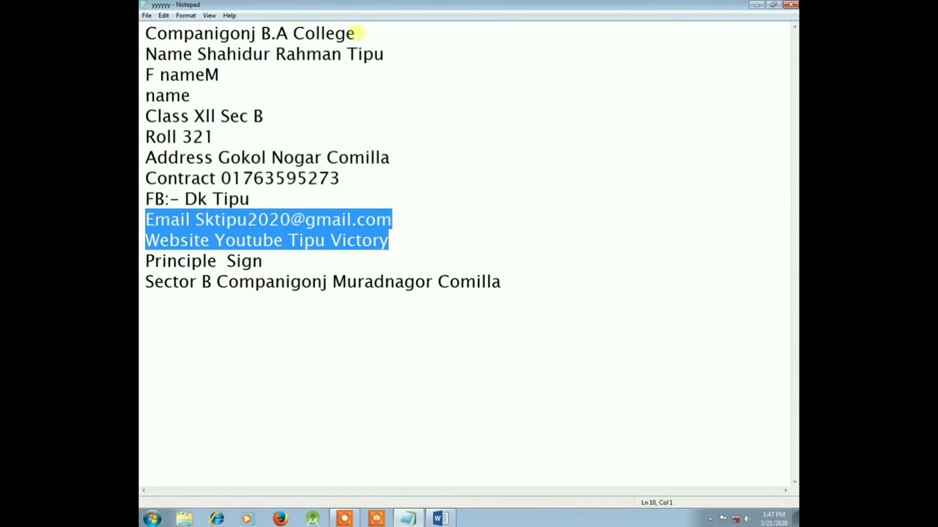
left_click_drag(355, 32, 146, 33)
right_click(147, 33)
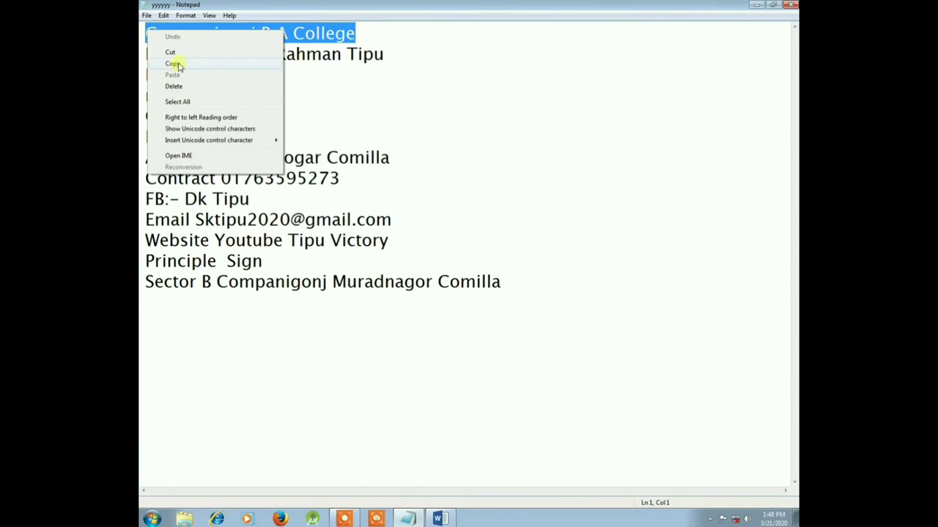
left_click(177, 64)
left_click(440, 519)
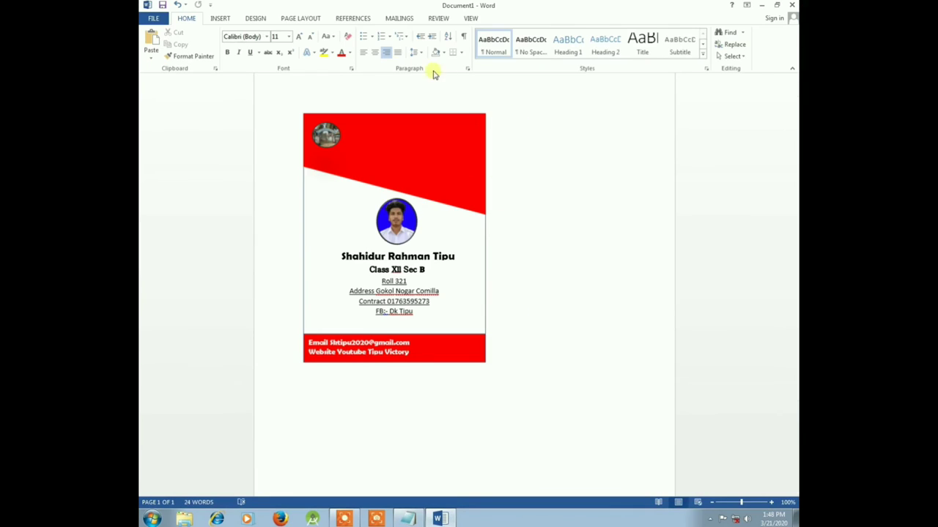
Insert a simple text box and paste 'Companigonj B.A College' into it as plain text.
left_click(222, 17)
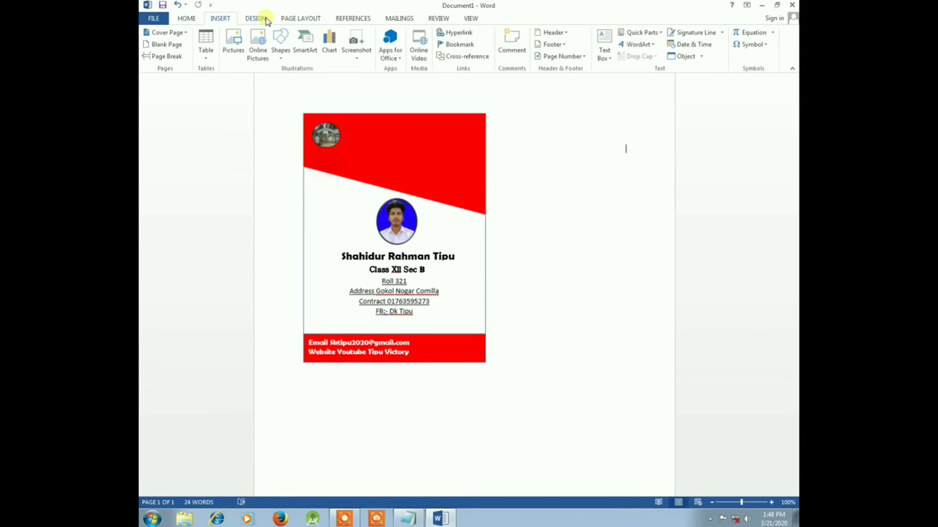
left_click(256, 18)
left_click(221, 17)
left_click(264, 18)
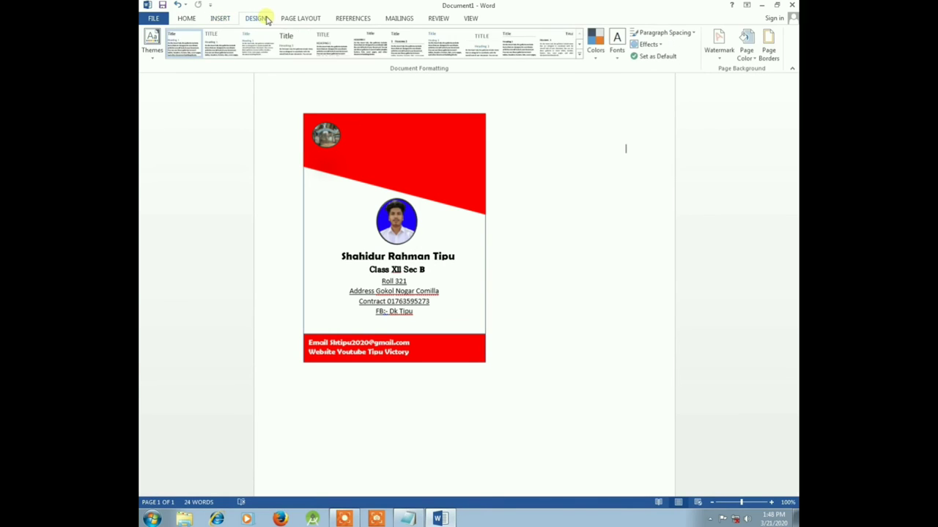
left_click(282, 19)
left_click(262, 19)
left_click(219, 18)
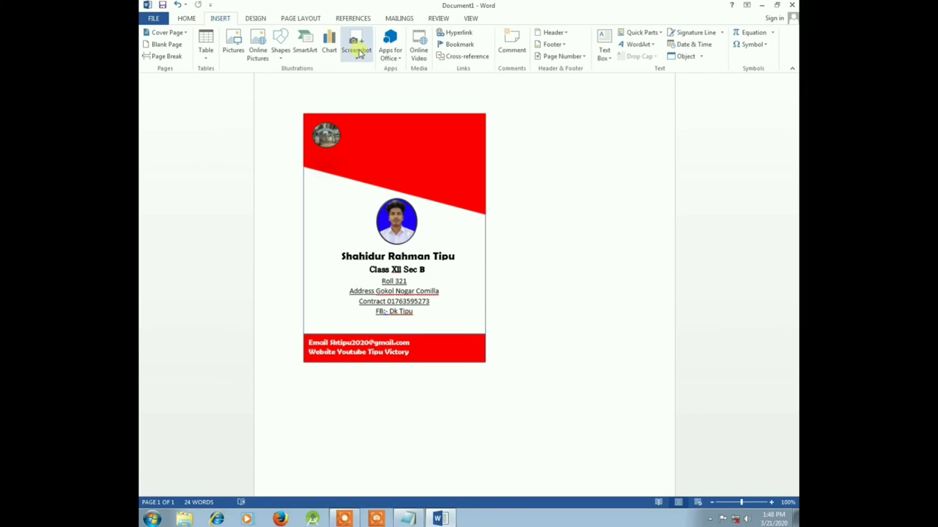
left_click(605, 52)
left_click(611, 117)
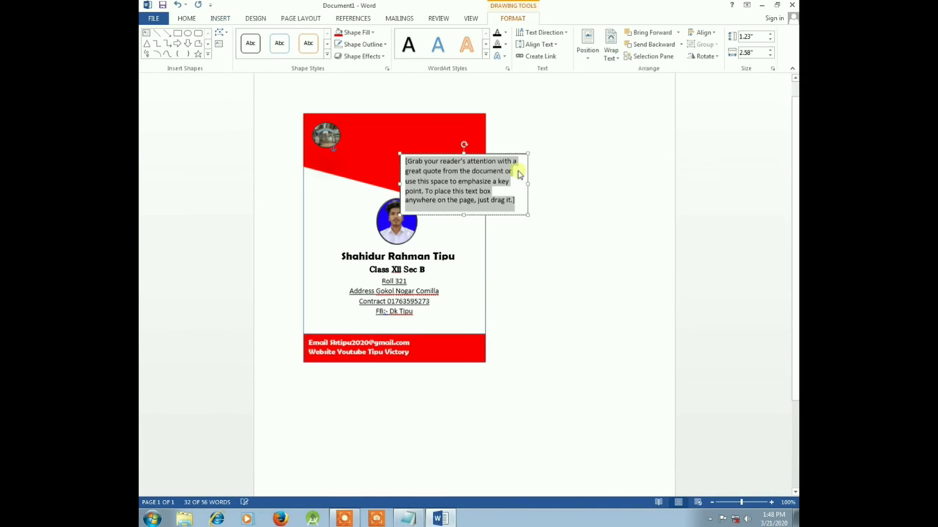
right_click(453, 176)
left_click(474, 221)
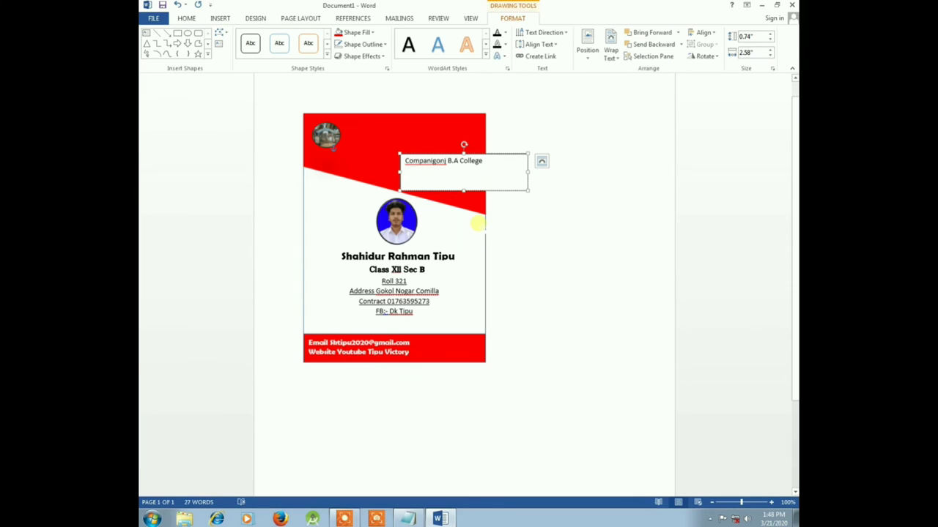
key("BackSpace")
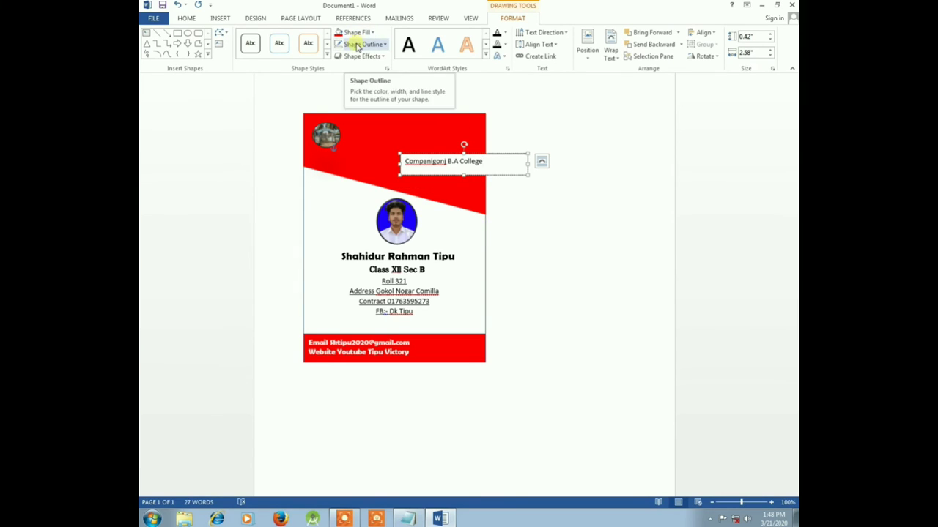
Give the college name box no outline and a red fill, and move it beside the logo.
left_click(357, 45)
left_click(359, 131)
left_click(354, 32)
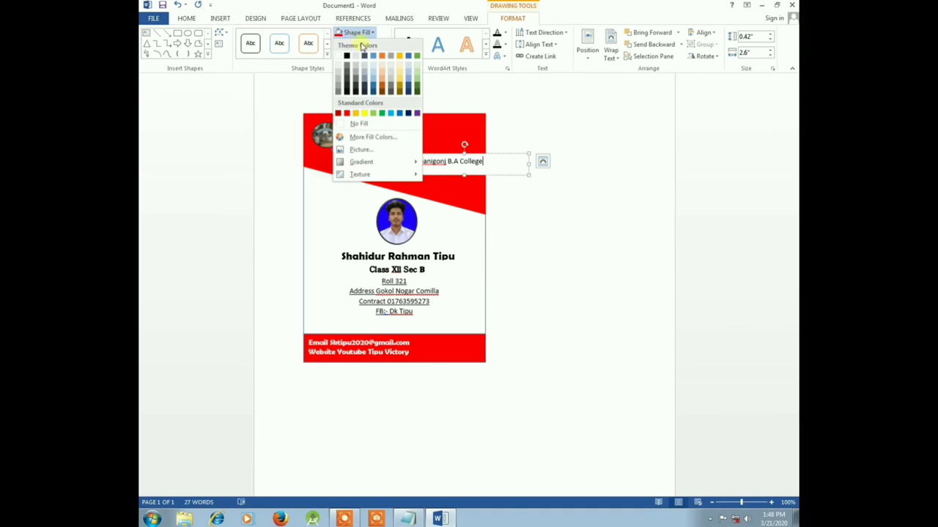
left_click(350, 111)
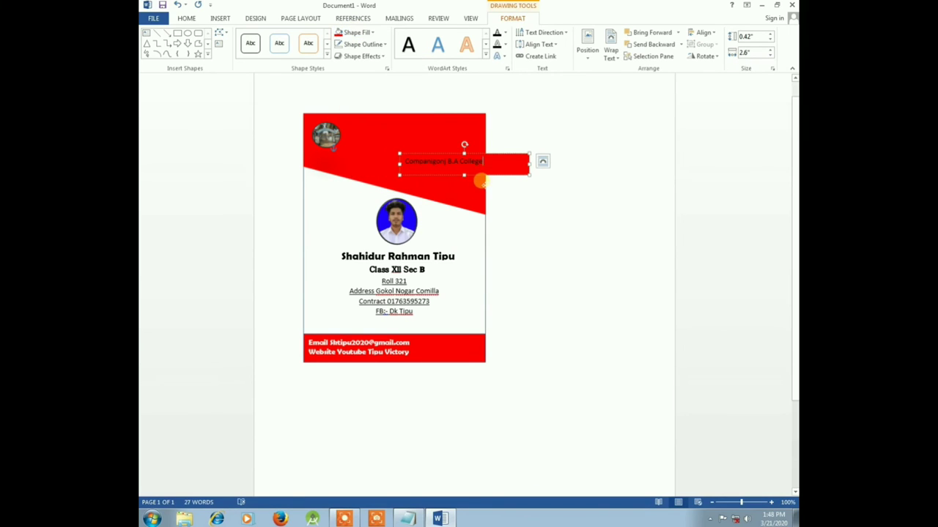
left_click_drag(479, 178, 439, 149)
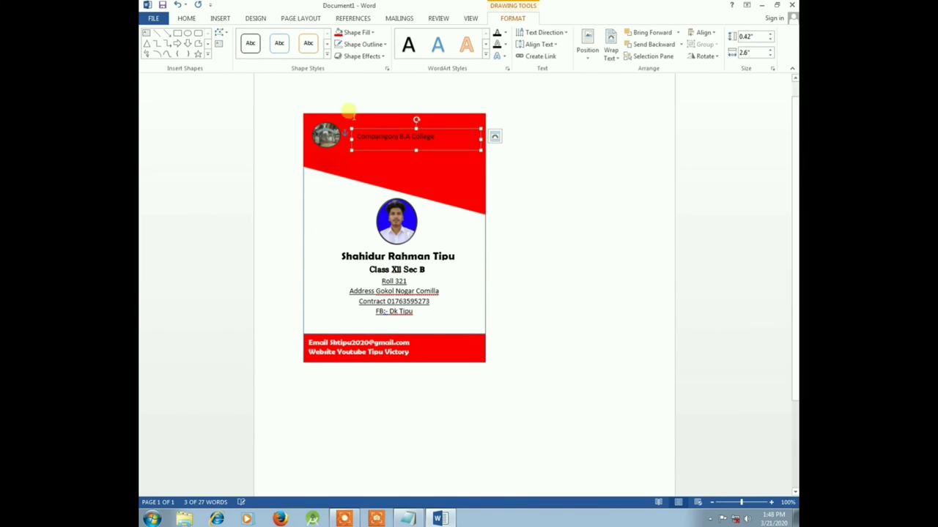
Set the college name in Cooper Black at size 16.
left_click(186, 18)
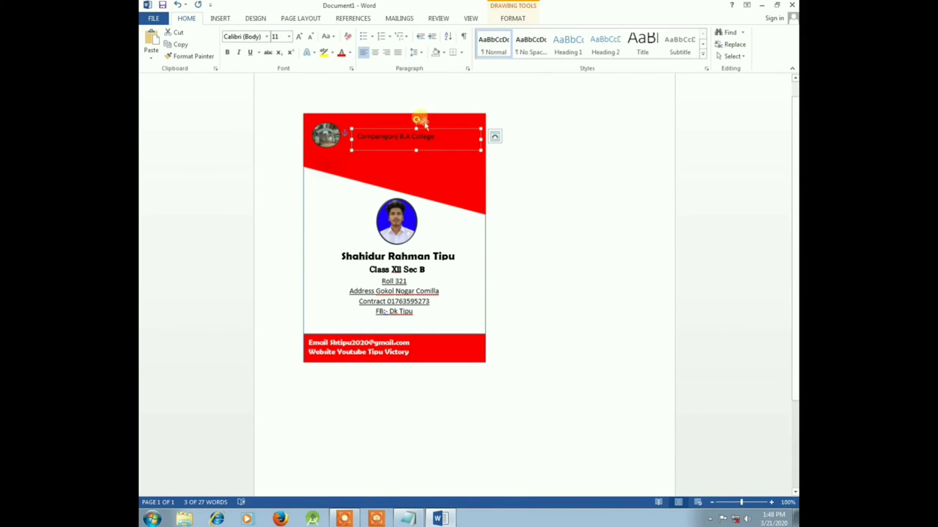
left_click_drag(438, 136, 357, 136)
left_click(267, 37)
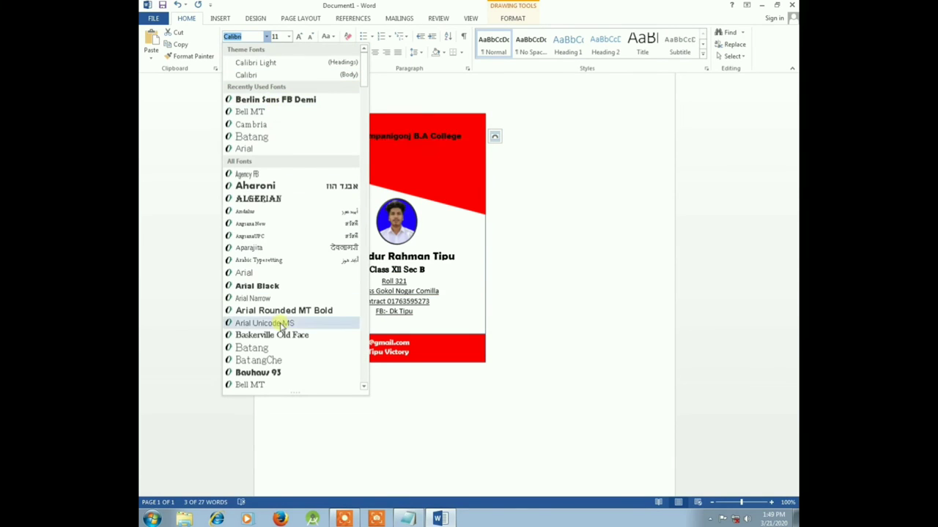
left_click(364, 388)
left_click_drag(364, 388, 364, 388)
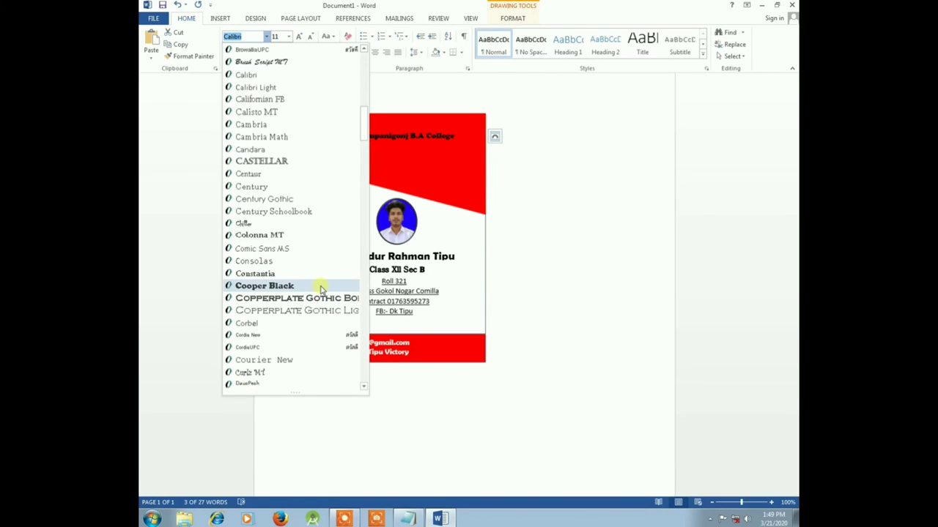
left_click(320, 288)
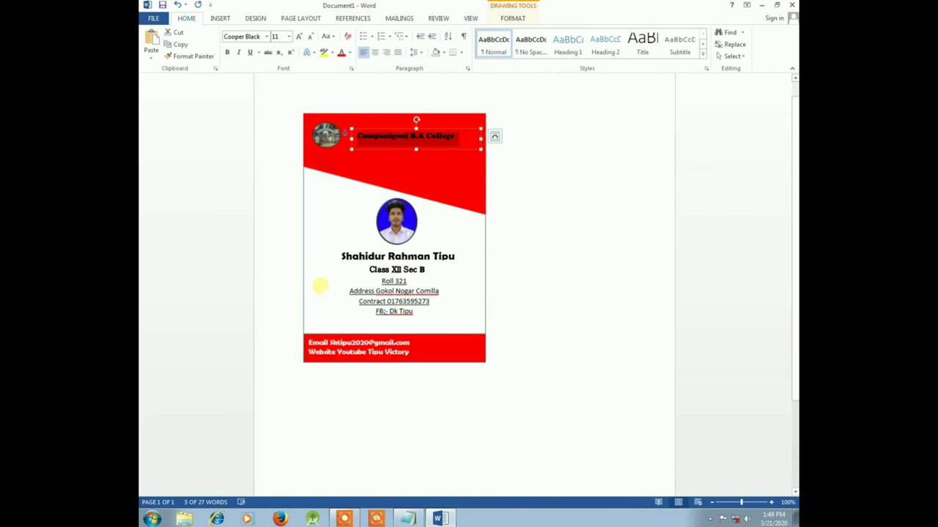
left_click(288, 36)
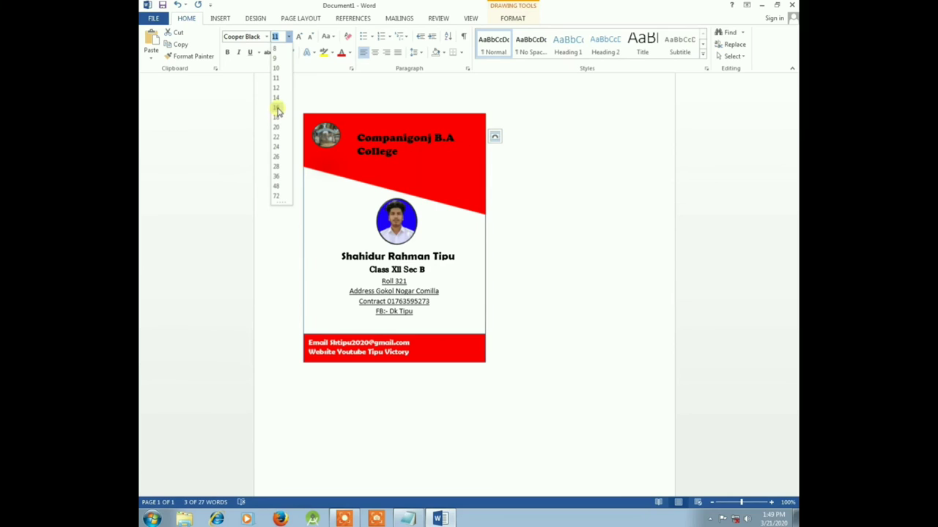
left_click(277, 112)
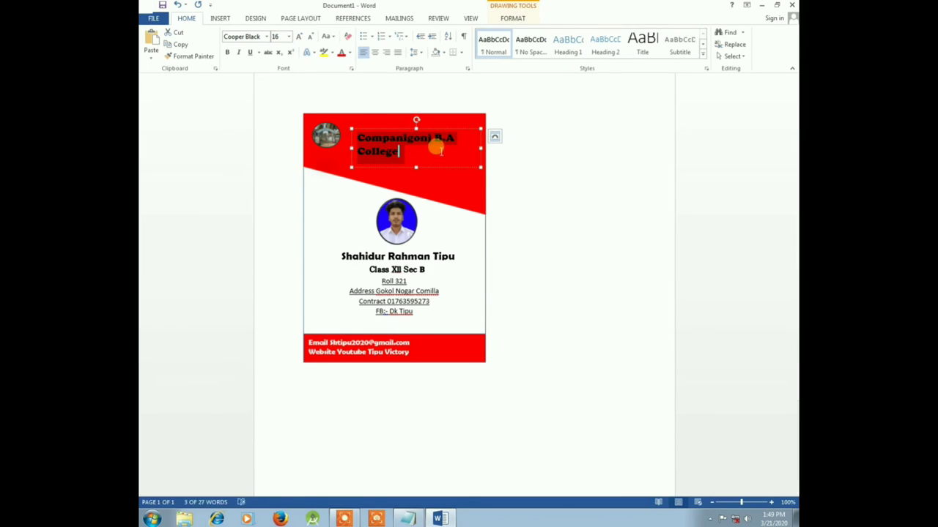
Make the college name box taller and nudge it up in the header.
mouse_move(417, 168)
left_mouse_down()
mouse_move(423, 186)
mouse_move(415, 159)
mouse_move(424, 168)
left_mouse_up()
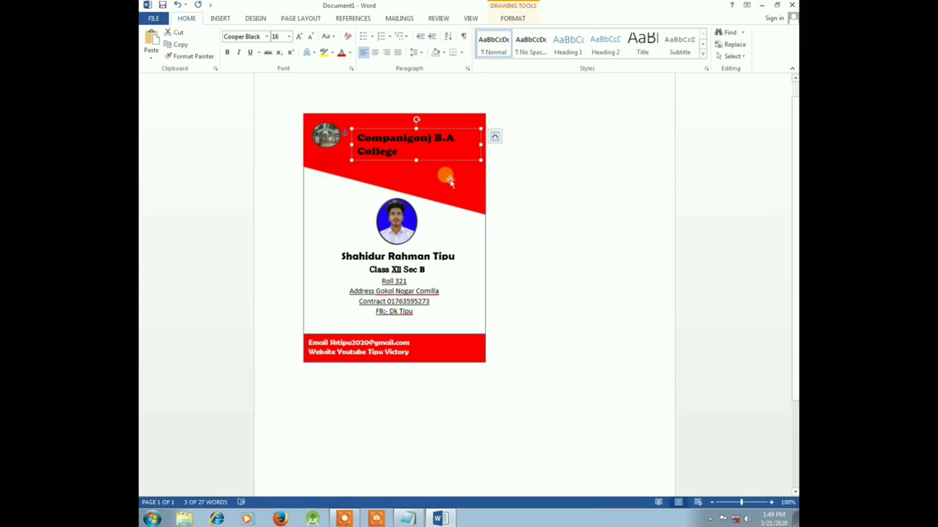
left_click(445, 158)
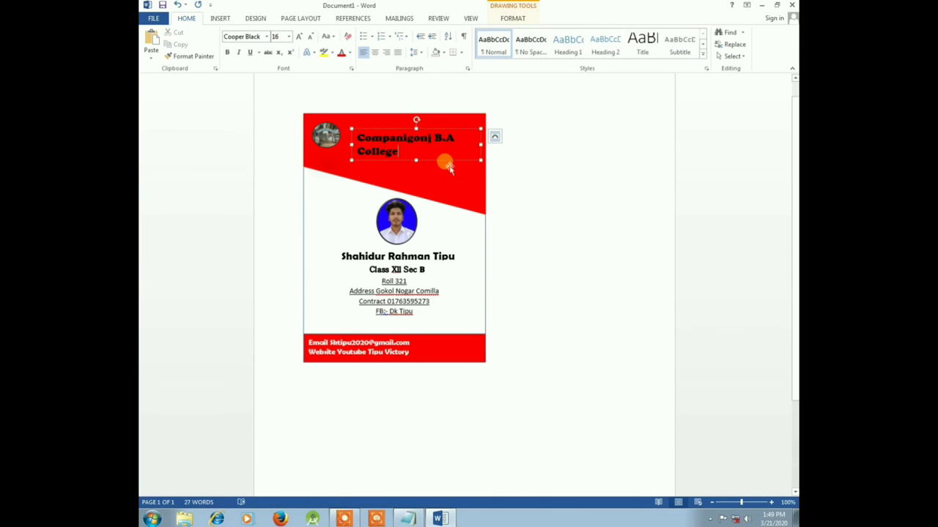
left_click_drag(448, 167, 444, 155)
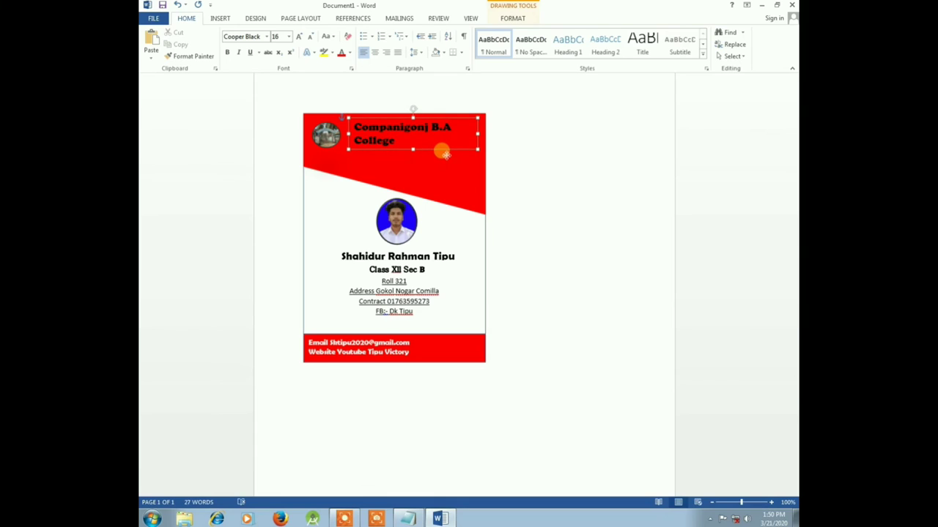
left_click(543, 193)
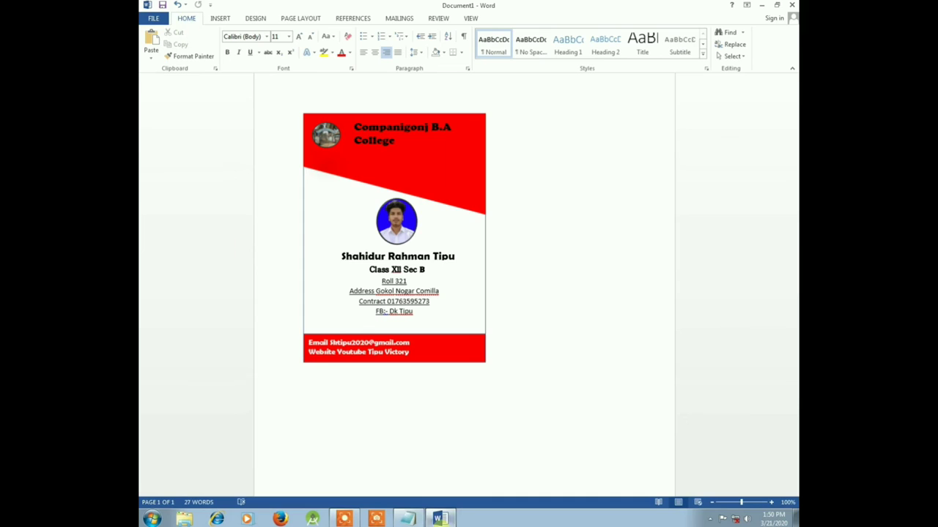
Copy the college address line from the Notepad notes and return to the card.
left_click(408, 518)
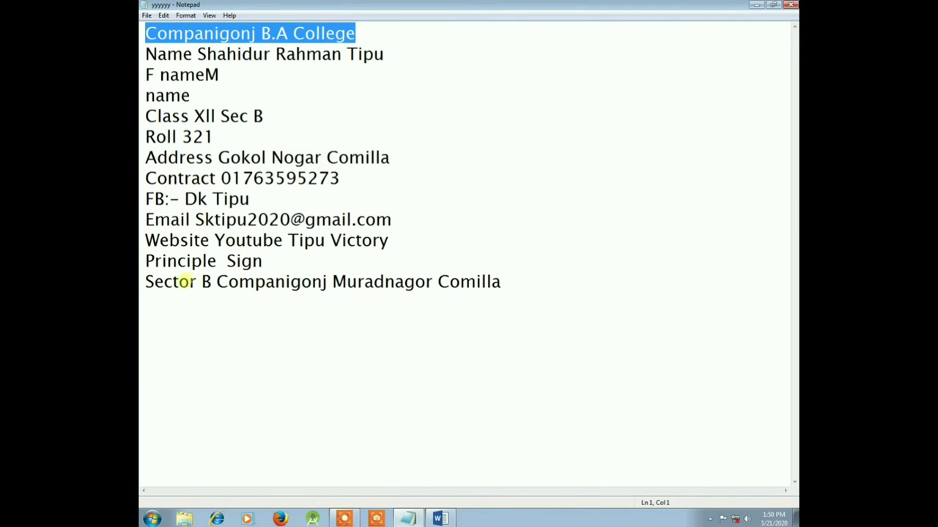
left_click_drag(145, 281, 477, 293)
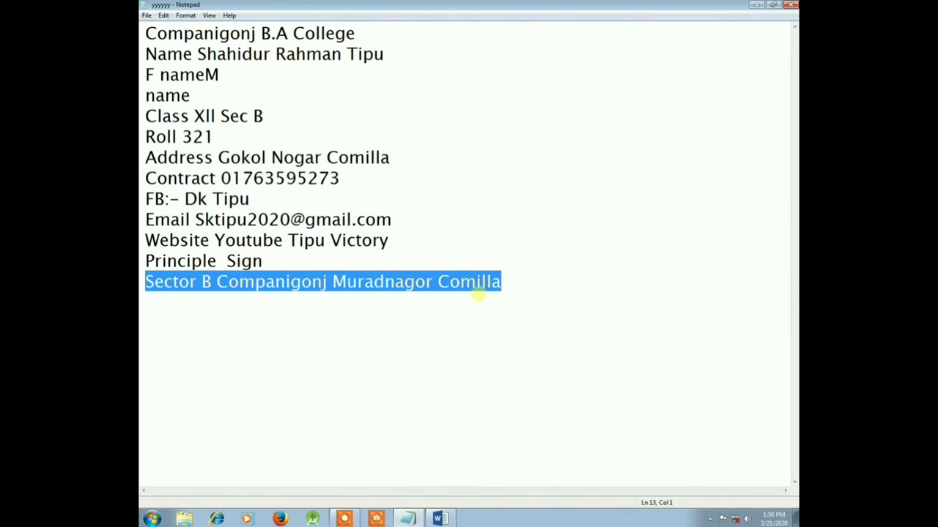
right_click(477, 293)
left_click(490, 321)
left_click(440, 519)
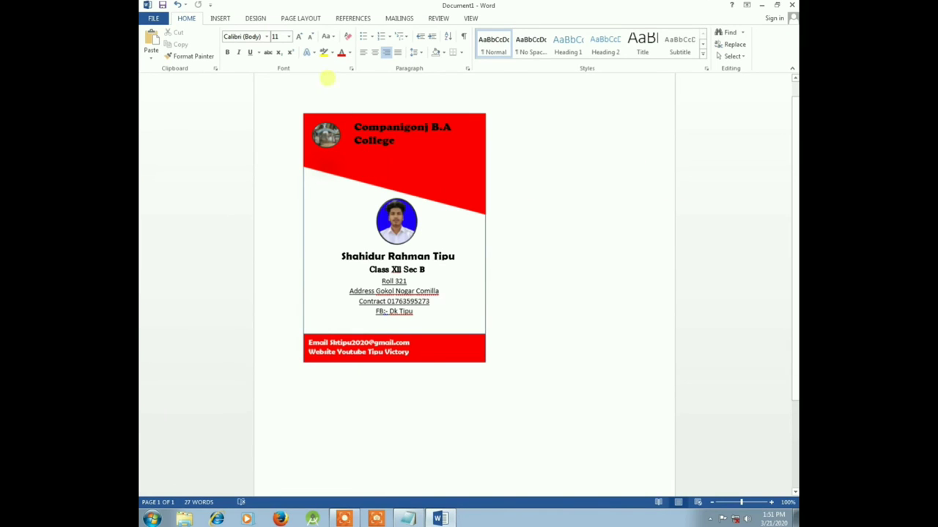
Paste 'Sector B Companigonj Muradnagor Comilla' into a shortened text box placed under the college name.
left_click(219, 17)
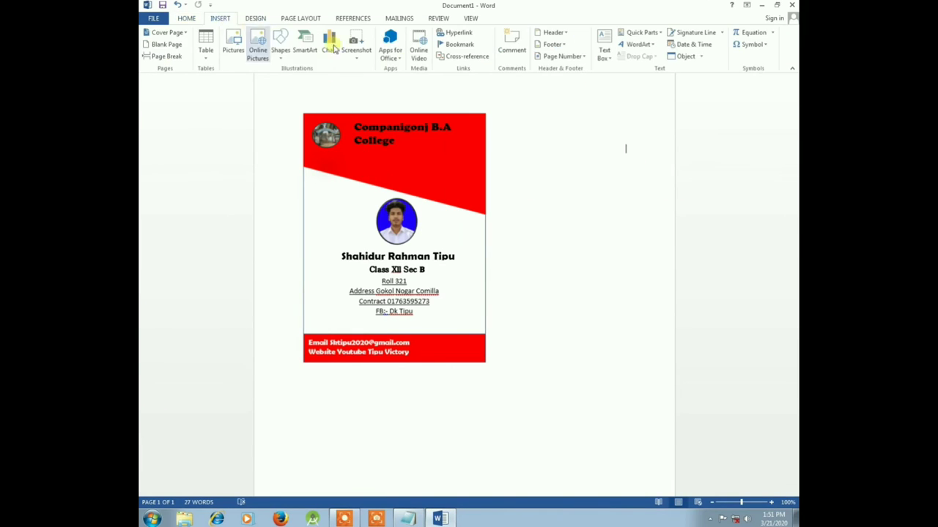
left_click(603, 50)
left_click(608, 120)
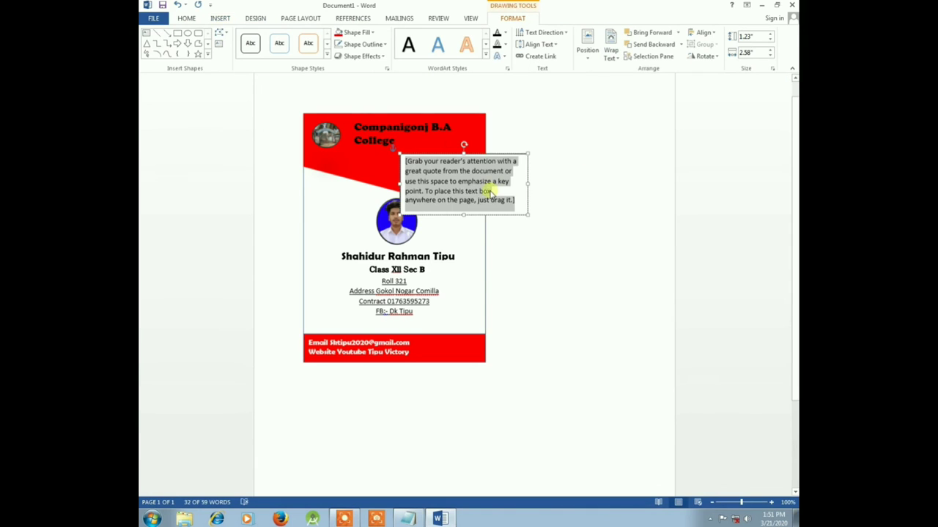
right_click(489, 192)
left_click(503, 262)
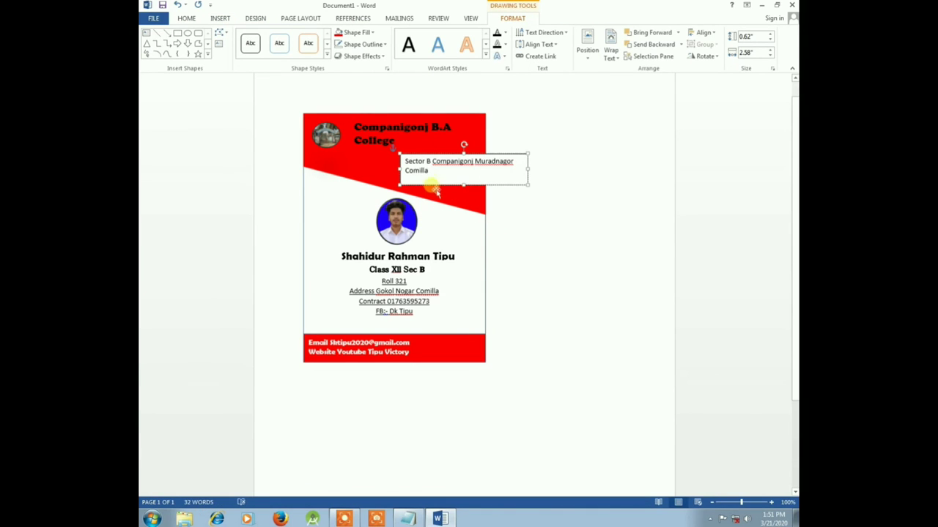
left_click(411, 179)
left_click_drag(464, 186, 464, 176)
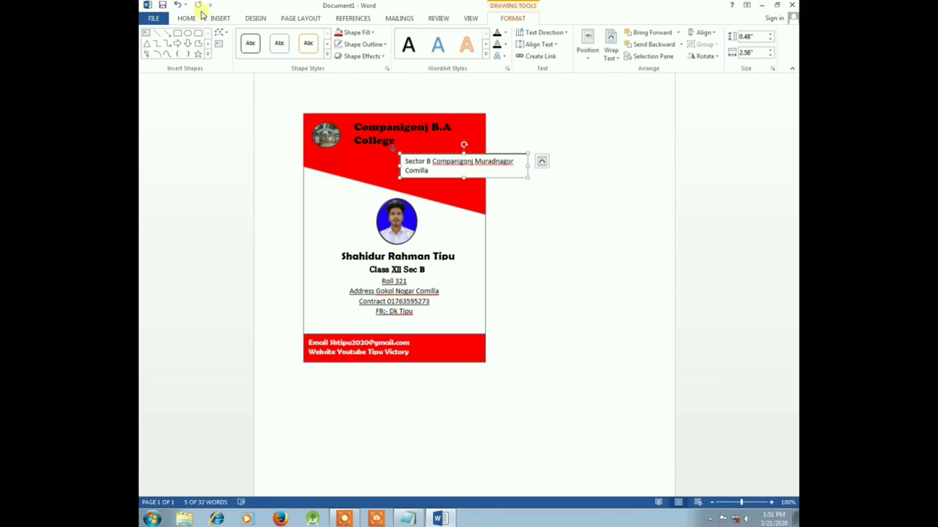
left_click_drag(502, 178, 448, 177)
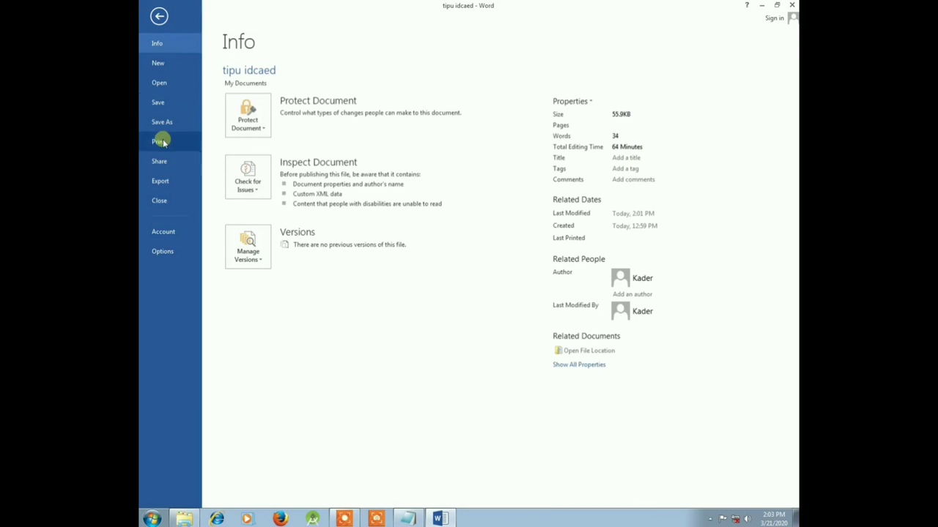
Save the card as 'tipu idcaed' in the Documents folder.
left_click(161, 122)
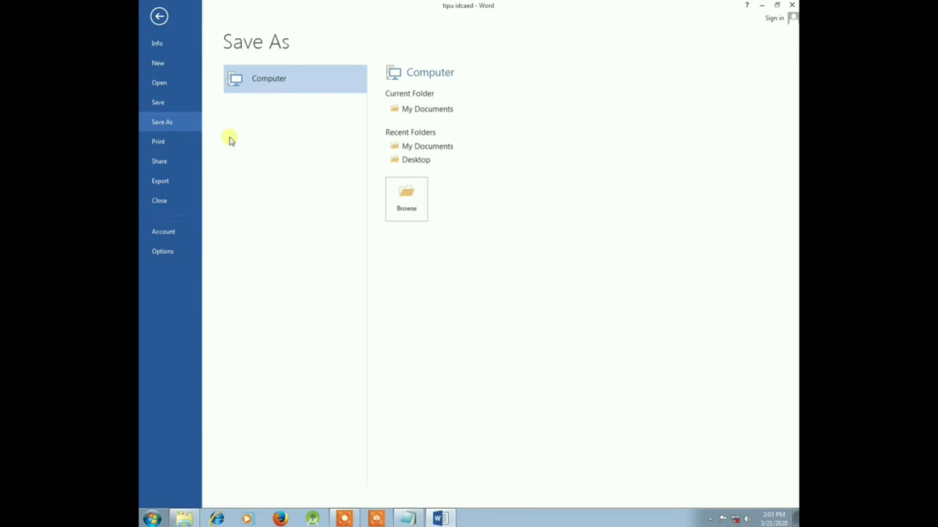
left_click(421, 145)
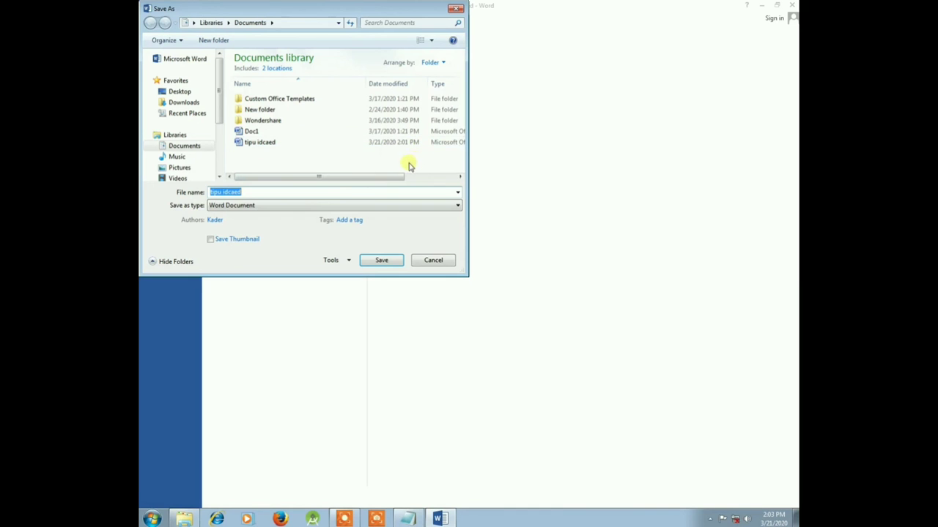
left_click(381, 260)
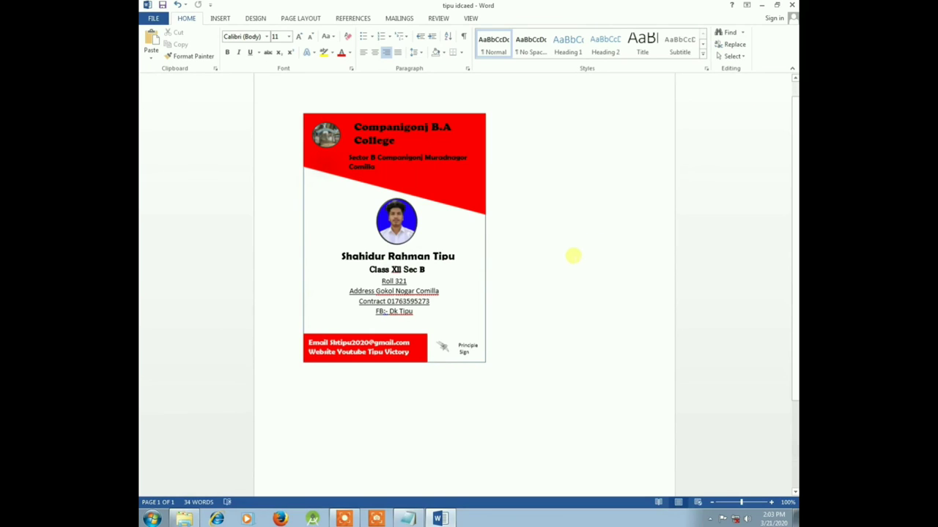